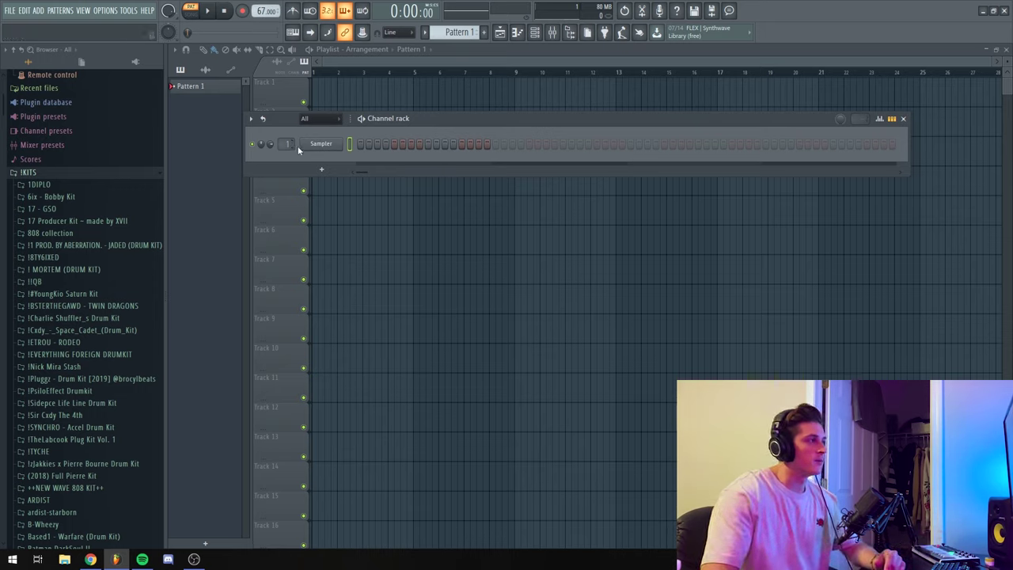
Open the Sampler channel's piano roll, and replace the channel's instrument with Analog Lab 3
right_click(325, 144)
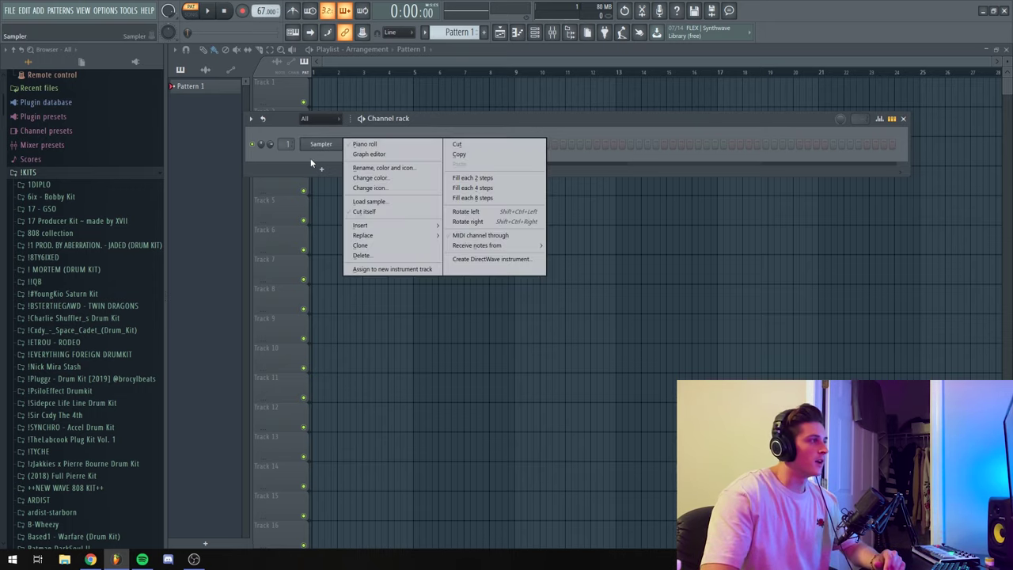
left_click(383, 146)
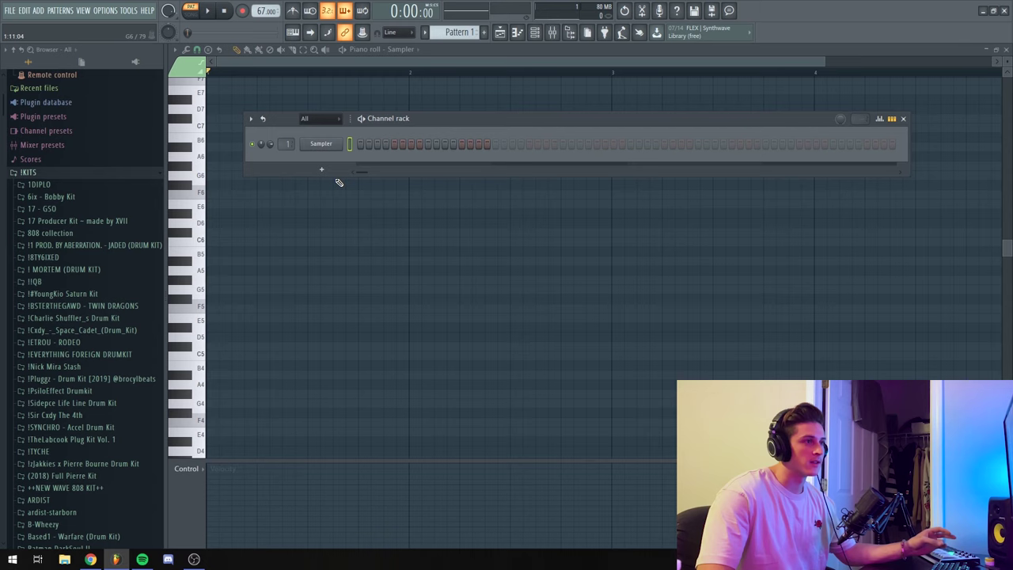
right_click(331, 144)
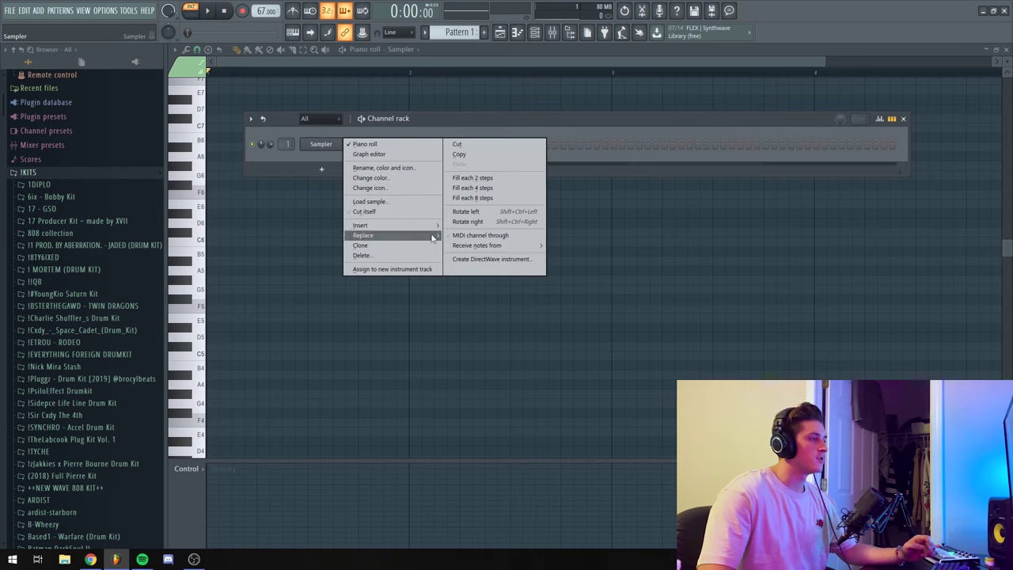
mouse_move(433, 239)
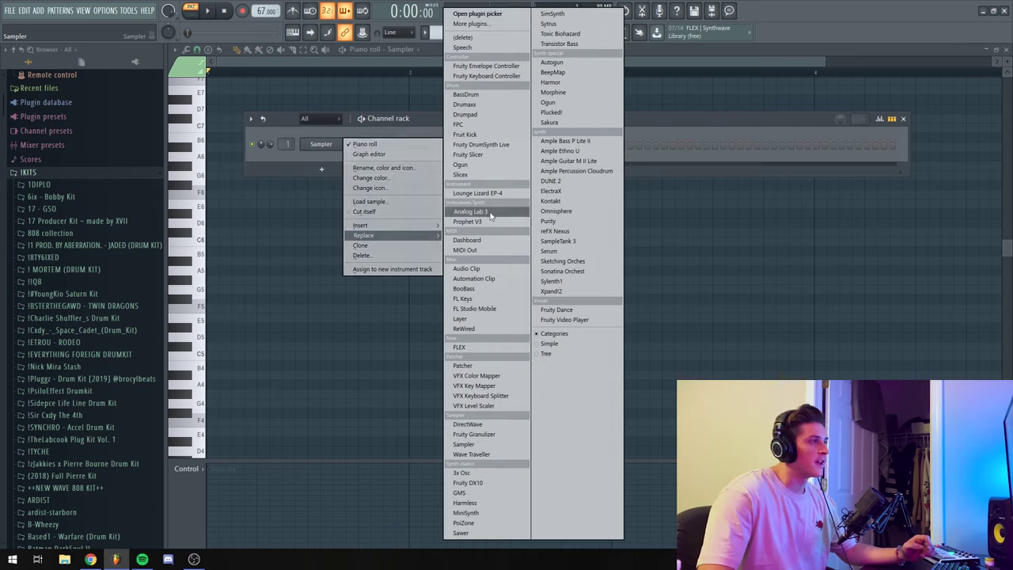
left_click(472, 212)
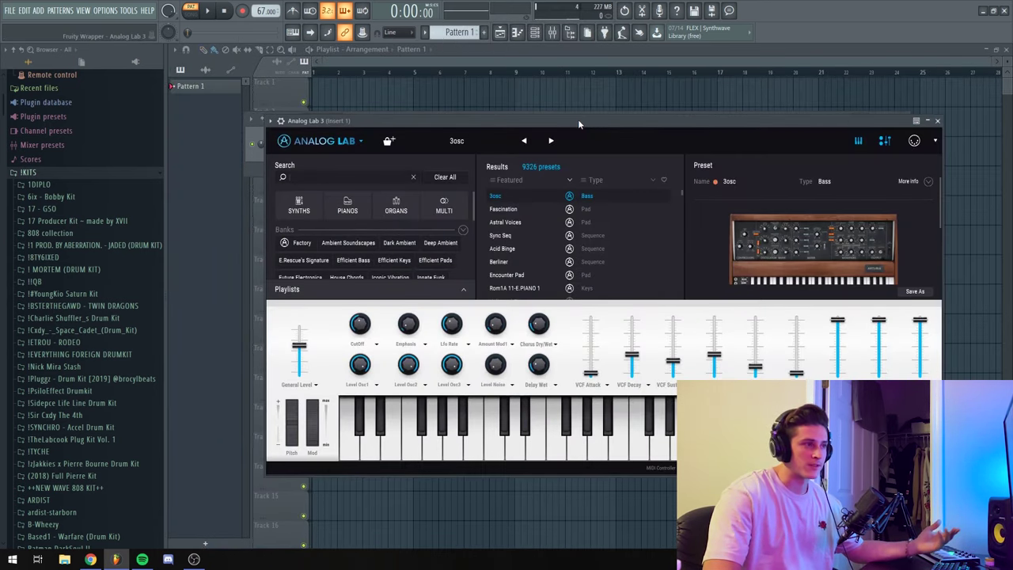
Filter the Analog Lab 3 presets to Pianos and move the plugin window higher up
left_click_drag(777, 122, 786, 99)
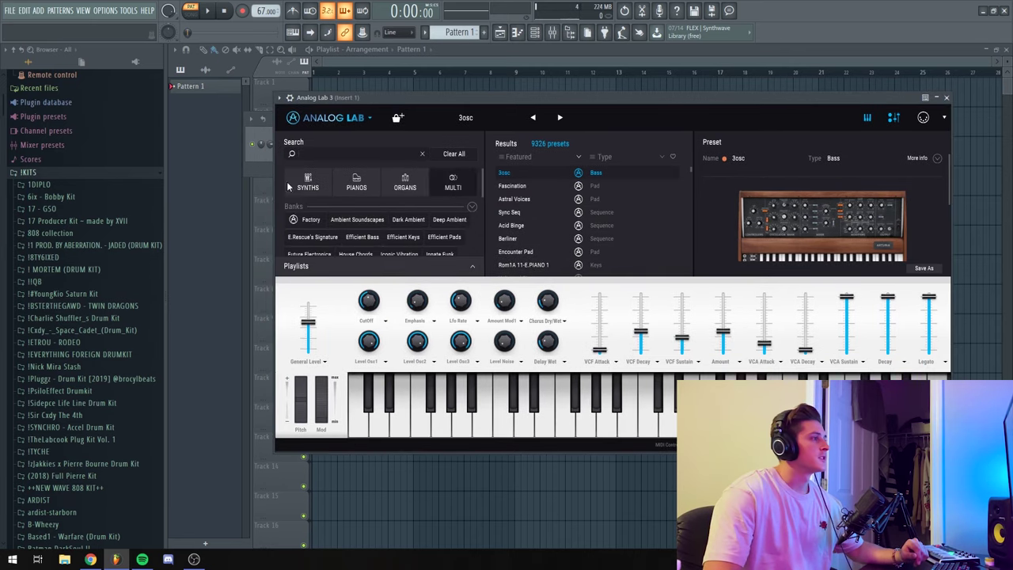
left_click(357, 182)
left_click_drag(464, 102, 476, 76)
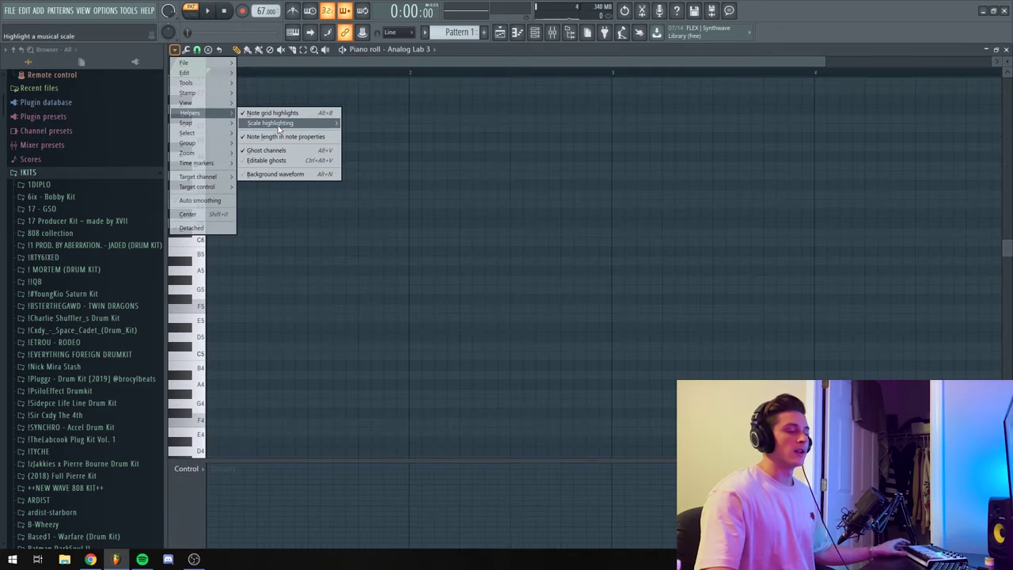
Set the piano roll's scale highlighting to a D# root, and draw a D#3 note filling bar 1
mouse_move(277, 126)
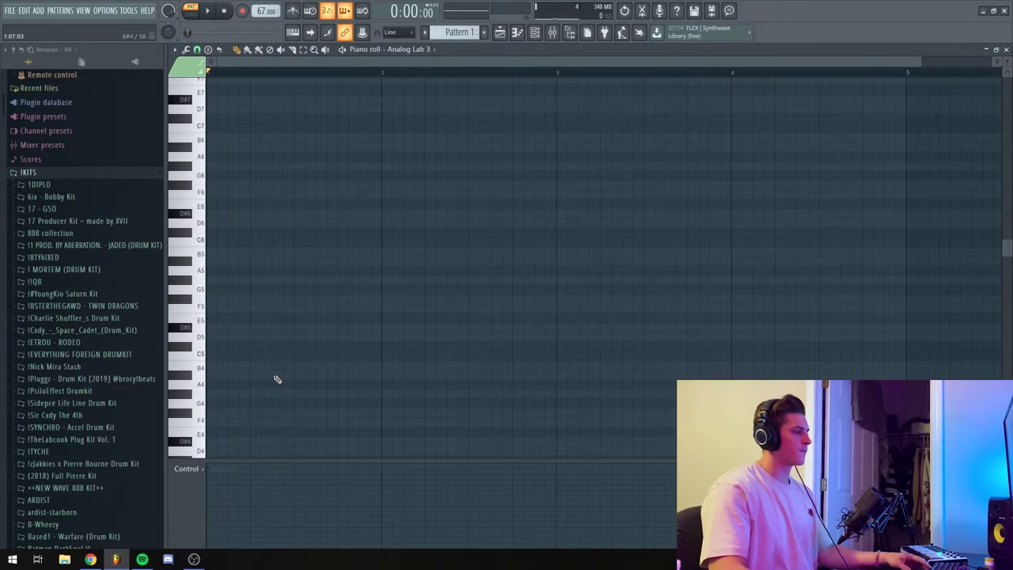
scroll(218, 423, "down", 1)
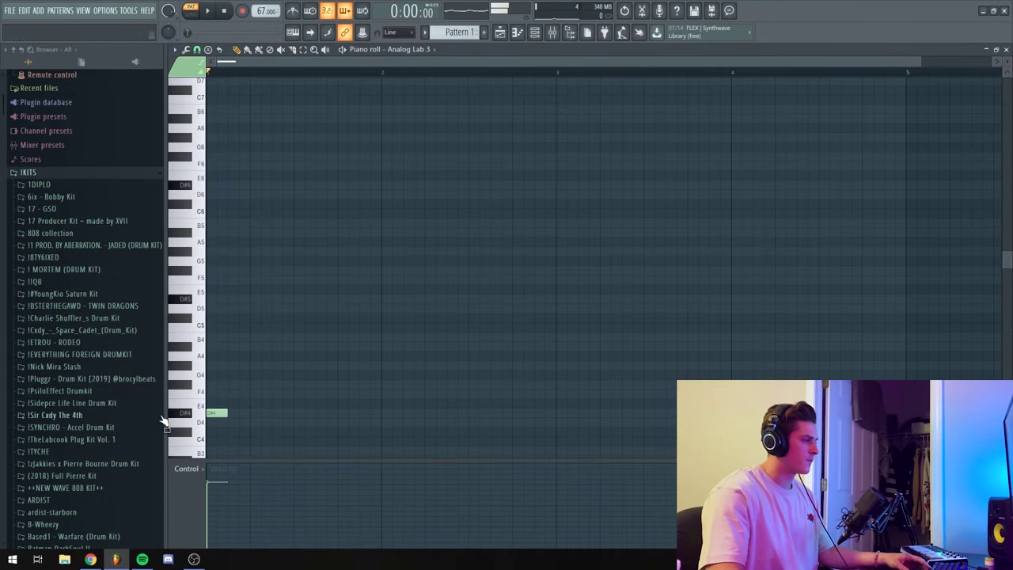
scroll(224, 366, "down", 3)
scroll(236, 368, "down", 3)
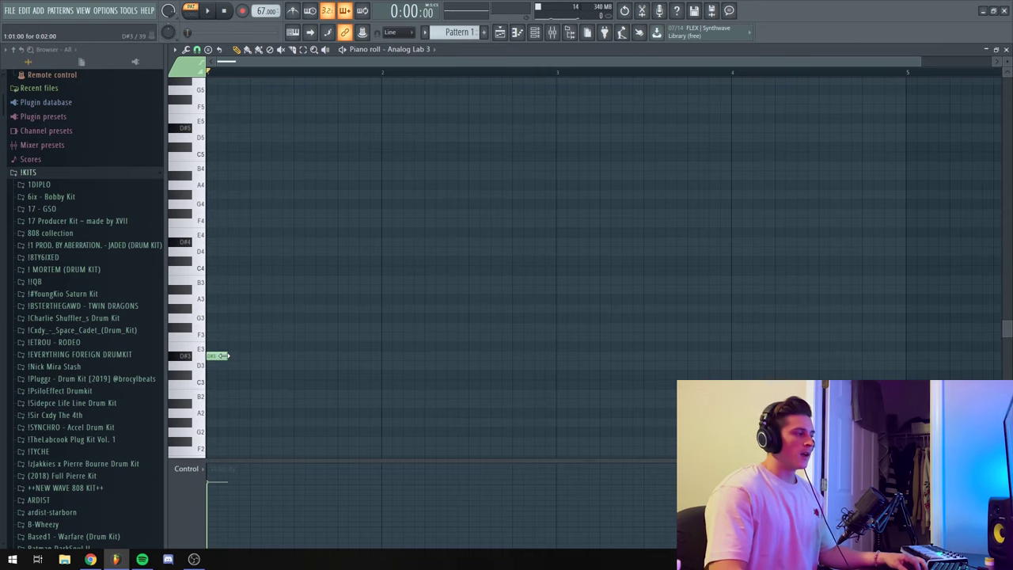
left_click_drag(226, 356, 379, 351)
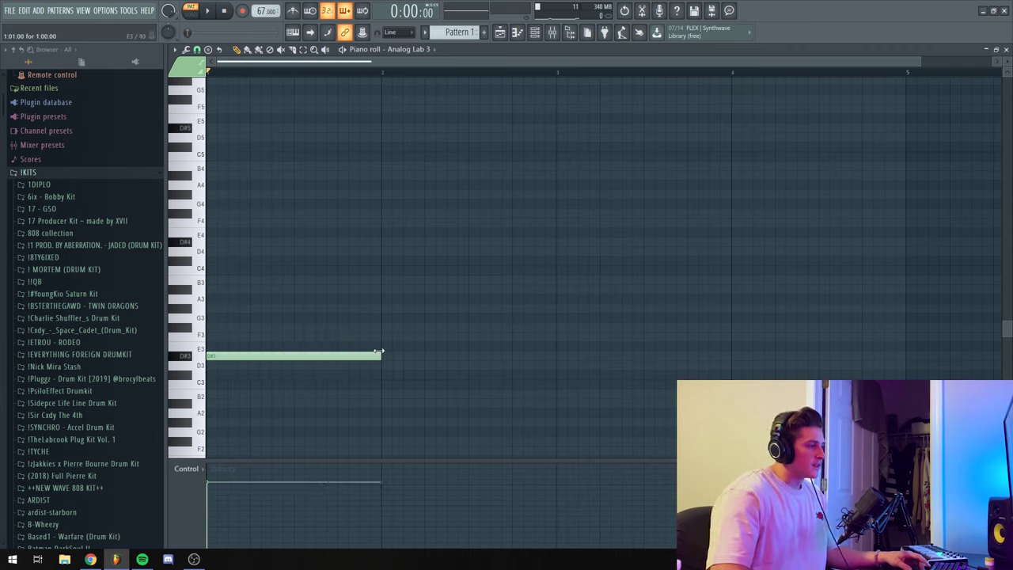
Turn on the metronome and play back the D#3 note
left_click(292, 12)
key("space")
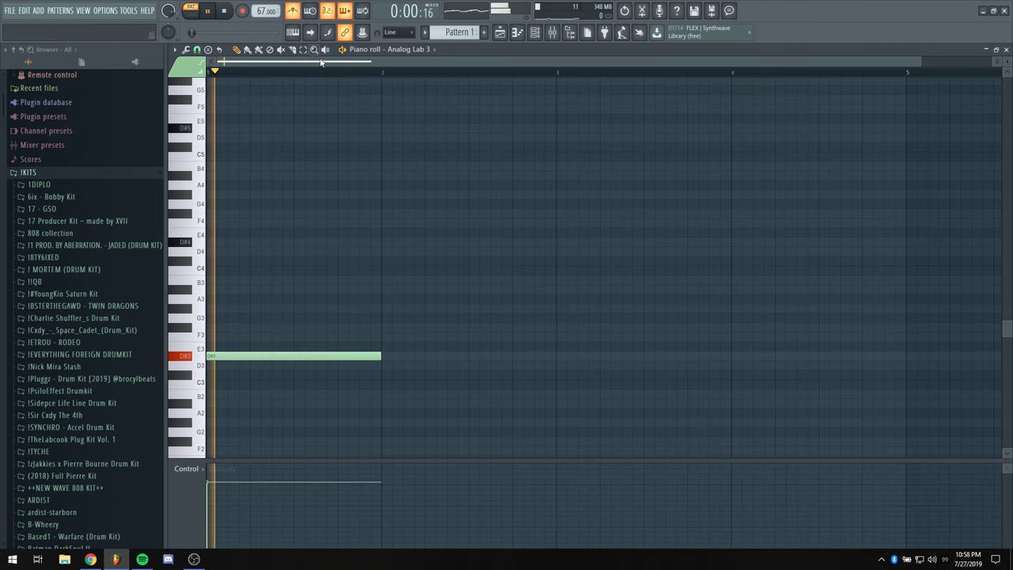
key("space")
scroll(294, 66, "up", 3)
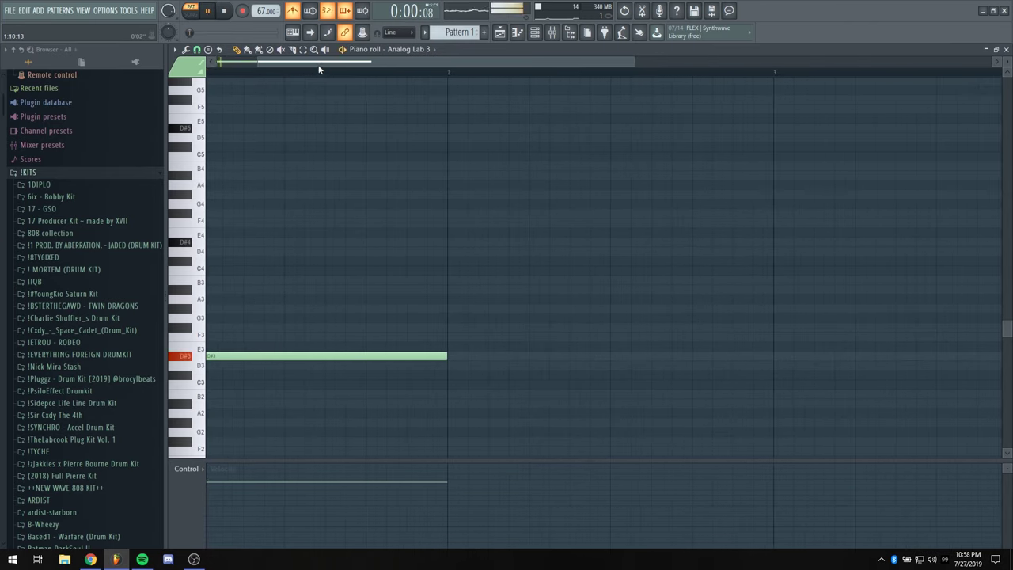
key("space")
Shorten the D#3 note to six steps and fill the rest of bar 1 with a six-step B2 and a four-step G#2
left_click_drag(537, 361, 333, 380)
left_click(336, 393)
scroll(367, 398, "down", 3)
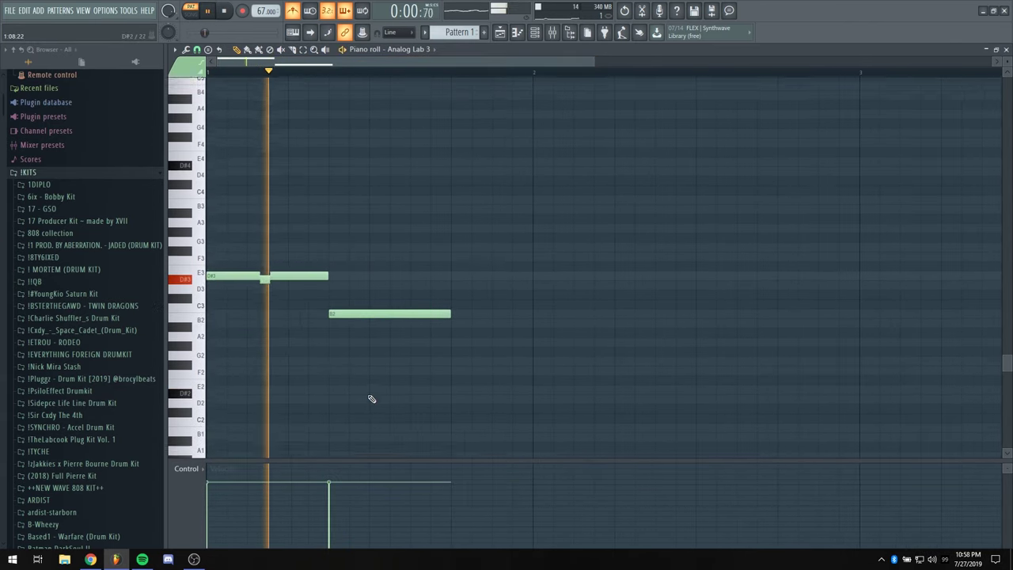
left_click(459, 339)
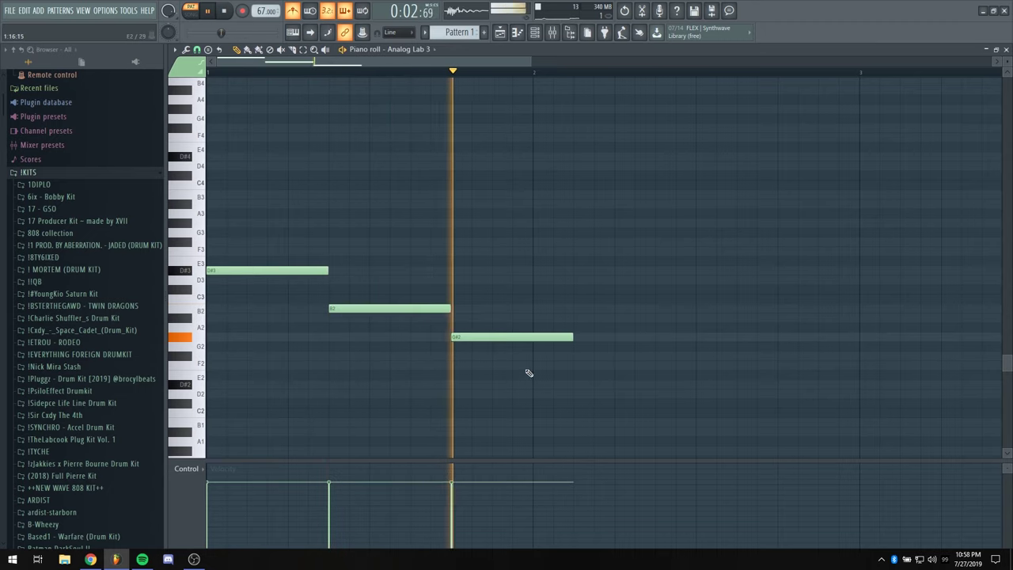
left_click_drag(572, 343, 537, 341)
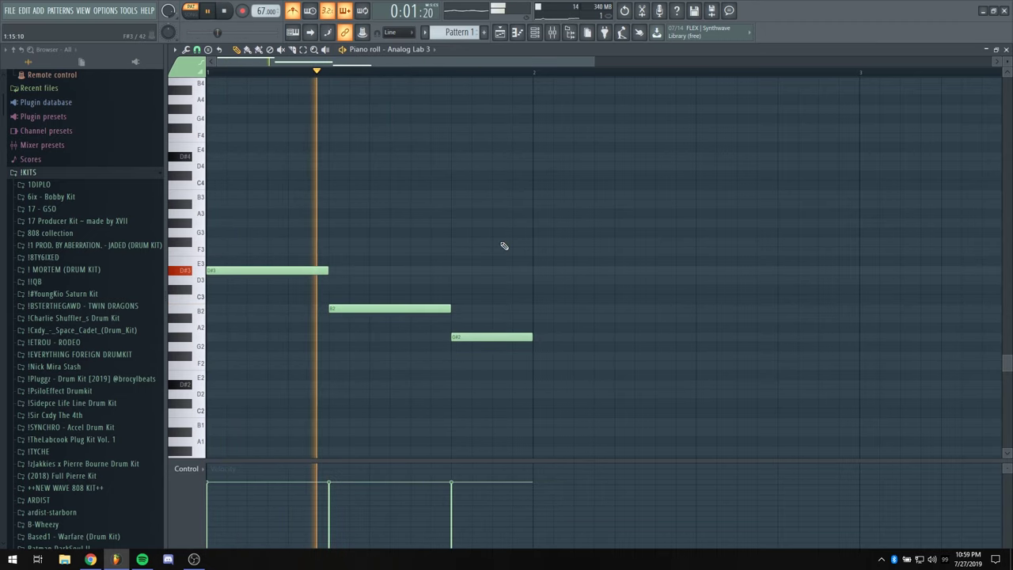
Duplicate the three bass notes into bar 2 and play back the two-bar loop
scroll(436, 70, "down", 1)
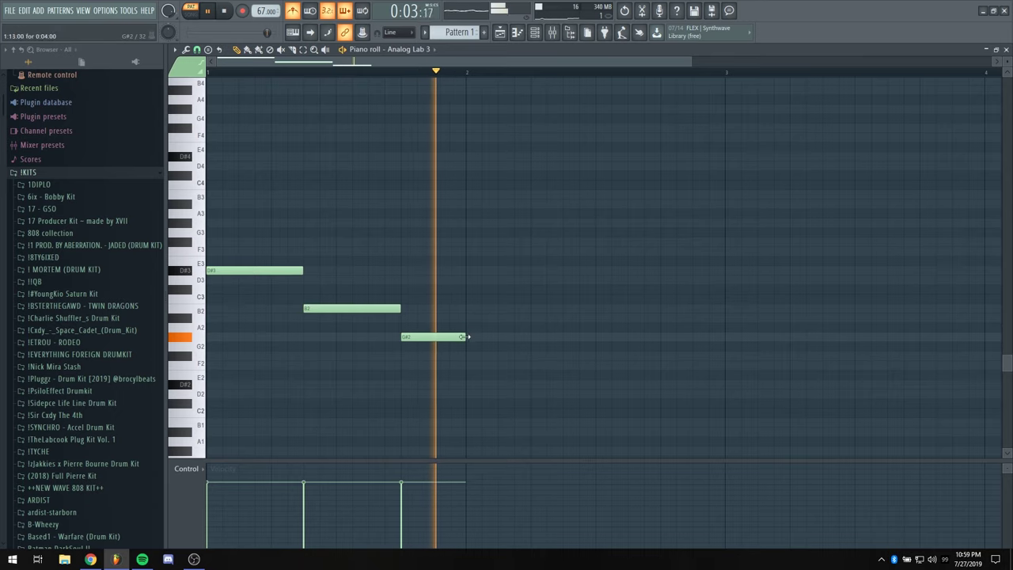
key("ctrl+b")
left_click(416, 214)
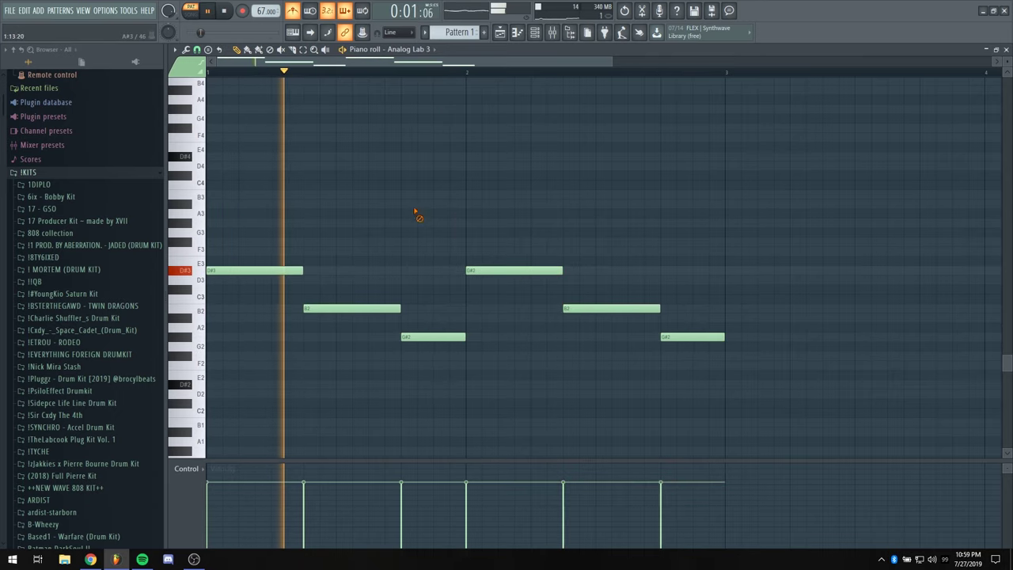
mouse_move(403, 66)
left_mouse_down()
mouse_move(424, 67)
mouse_move(385, 66)
left_mouse_up()
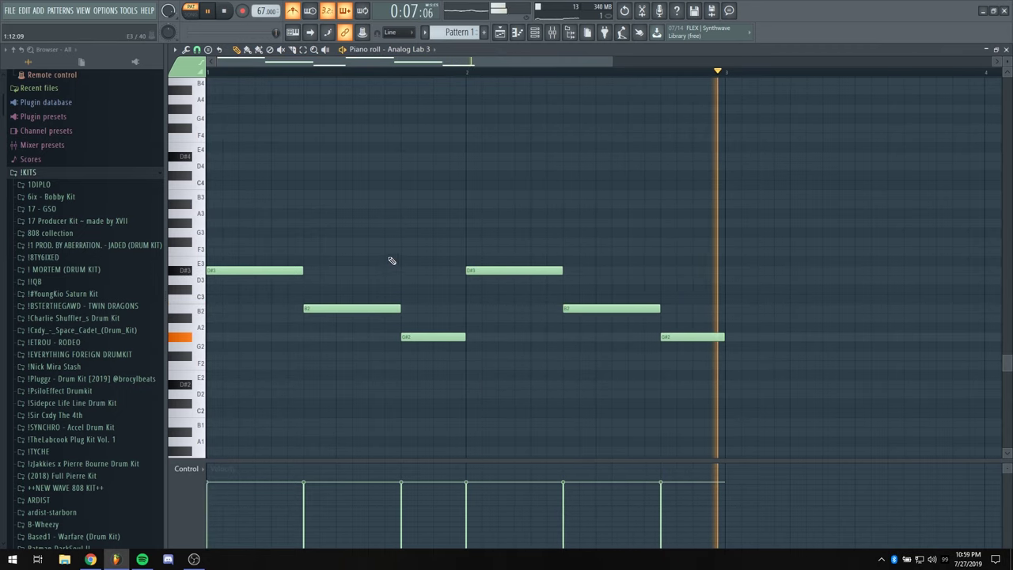
key("space")
Try six-step F#3 and B3 notes stacked above the first D#3 note, and play back the chord
scroll(293, 248, "up", 3)
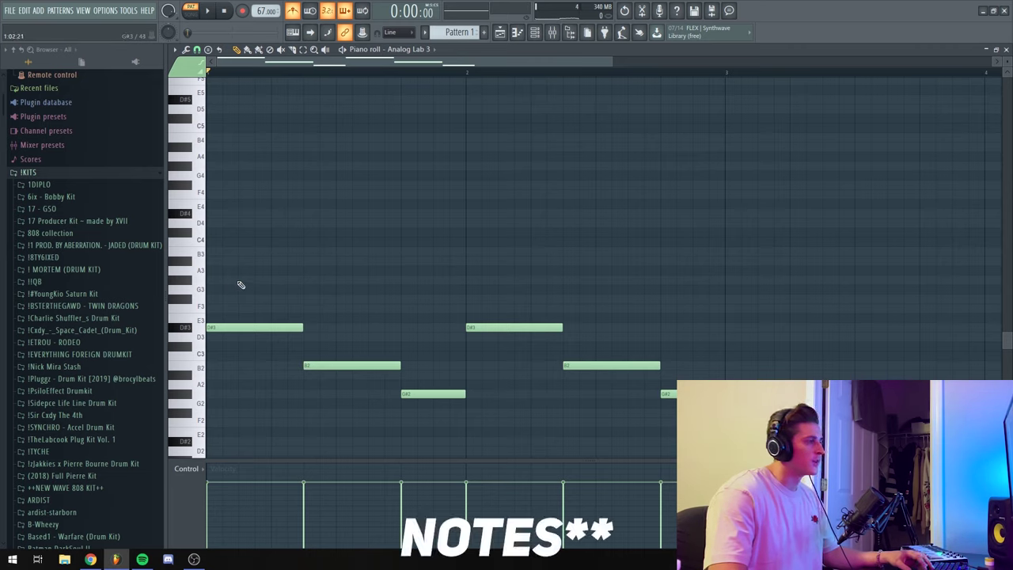
left_click_drag(319, 283, 12, 281)
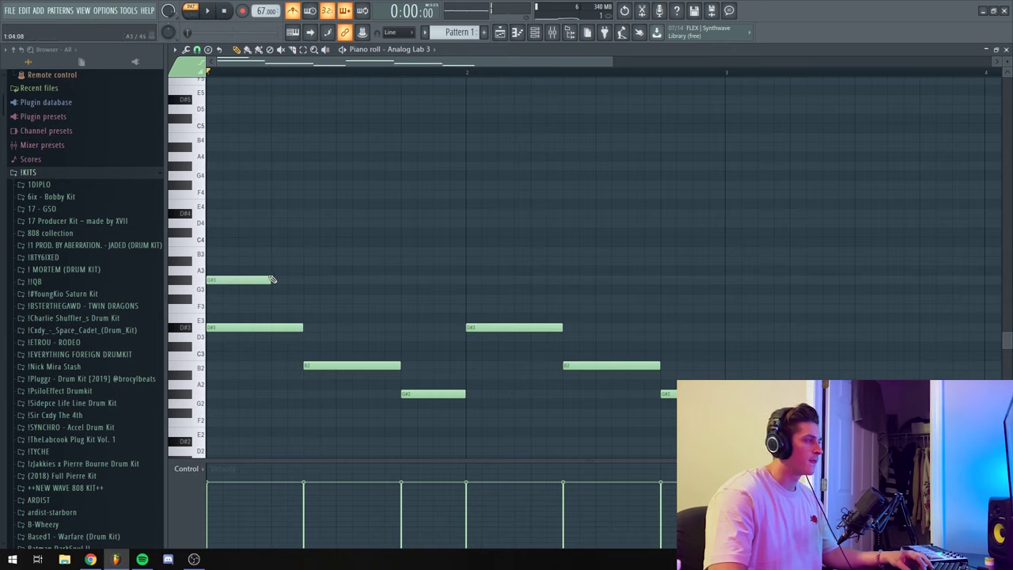
left_click_drag(290, 281, 310, 283)
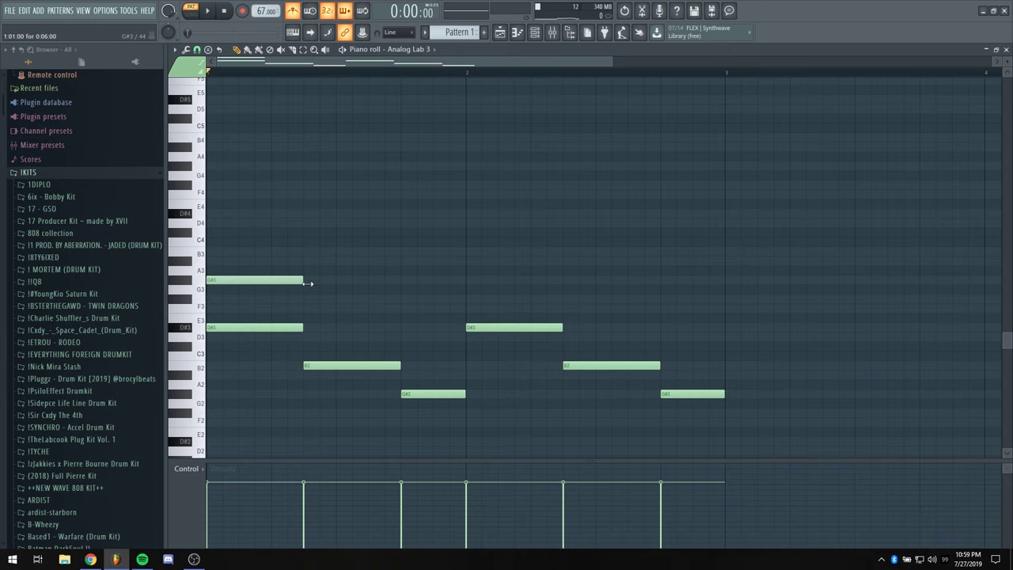
key("space")
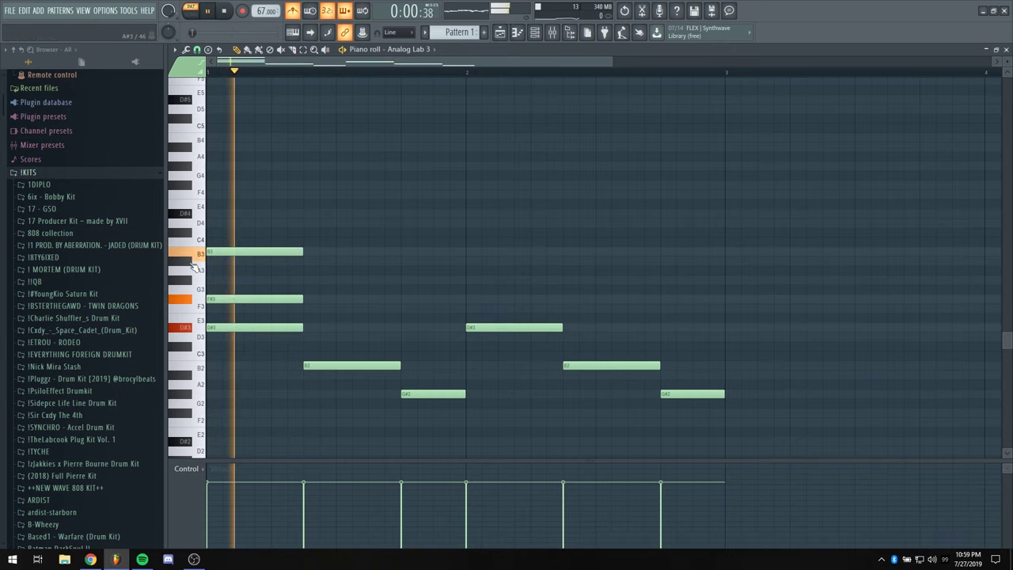
key("space")
Transpose all notes up one octave and play back the result
key("ctrl+Up")
key("space")
key("space")
scroll(220, 254, "up", 3)
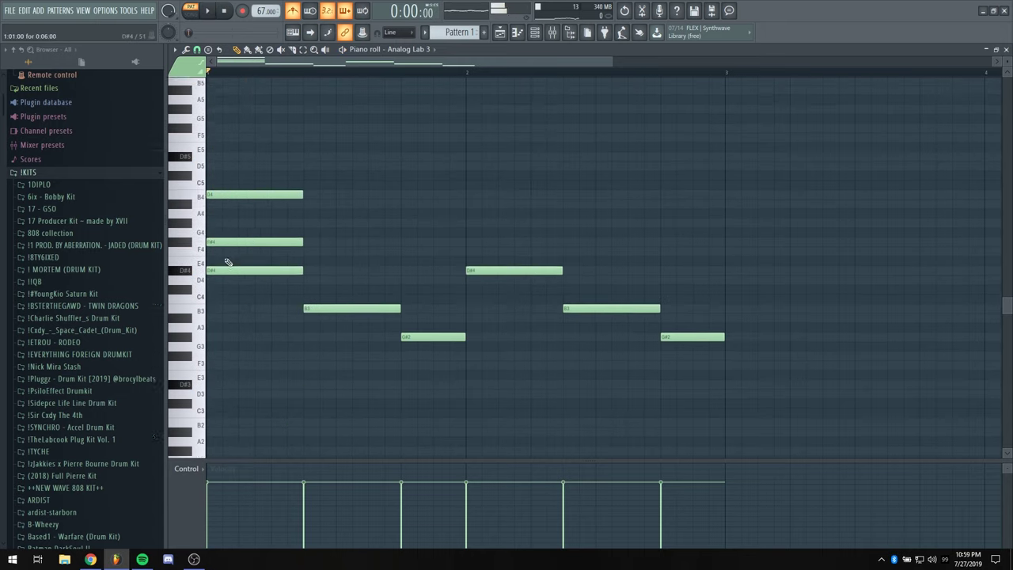
Replace the F#4 and B4 notes above the first D#4 with a six-step G#4 note
key("space")
right_click(244, 252)
right_click(238, 299)
key("space")
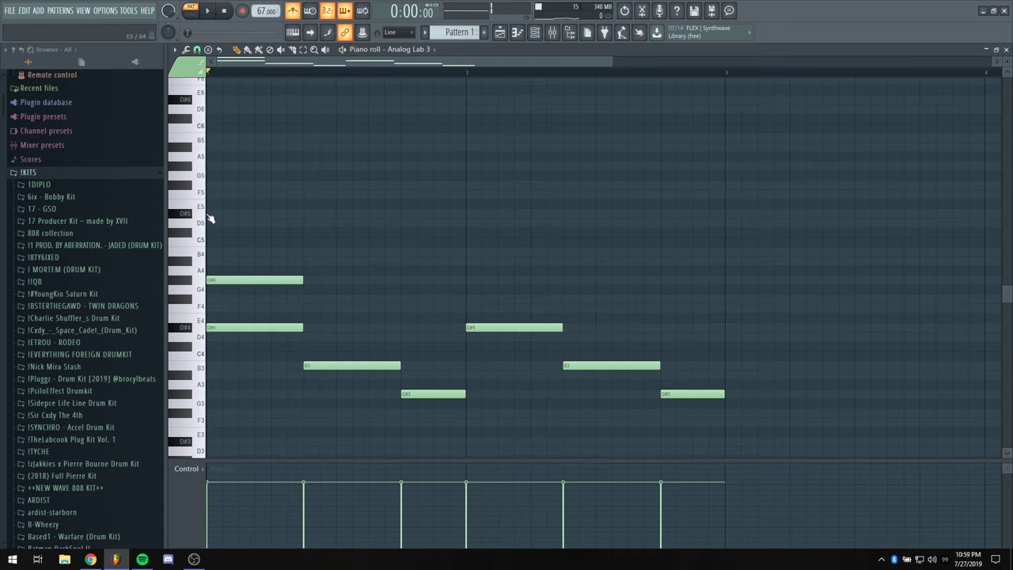
Add a six-step D#5 note on top of the first chord, trying staggered D5 and B4 notes and deleting them
key("space")
key("space")
key("space")
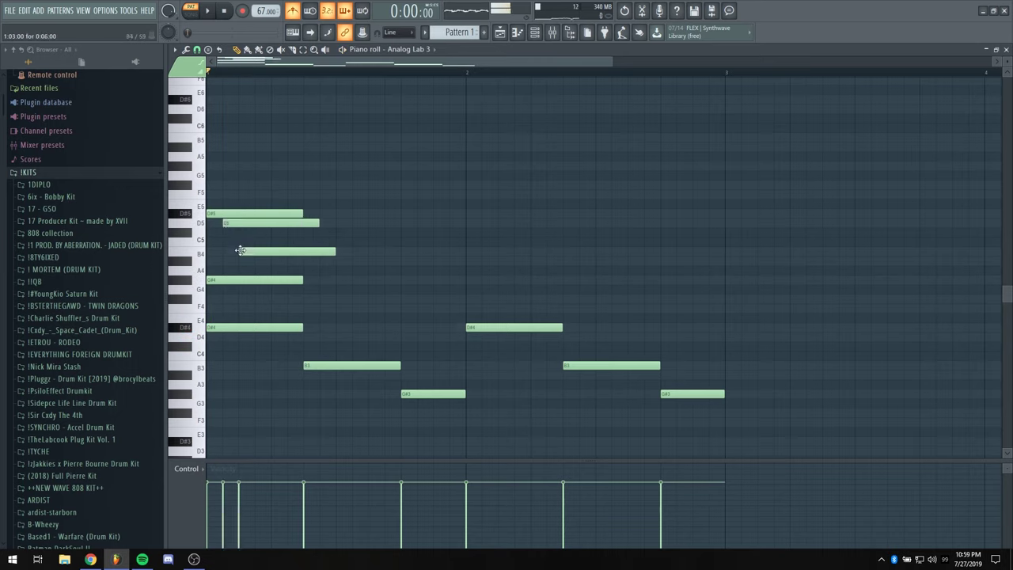
right_click(254, 260)
right_click(246, 252)
right_click(238, 224)
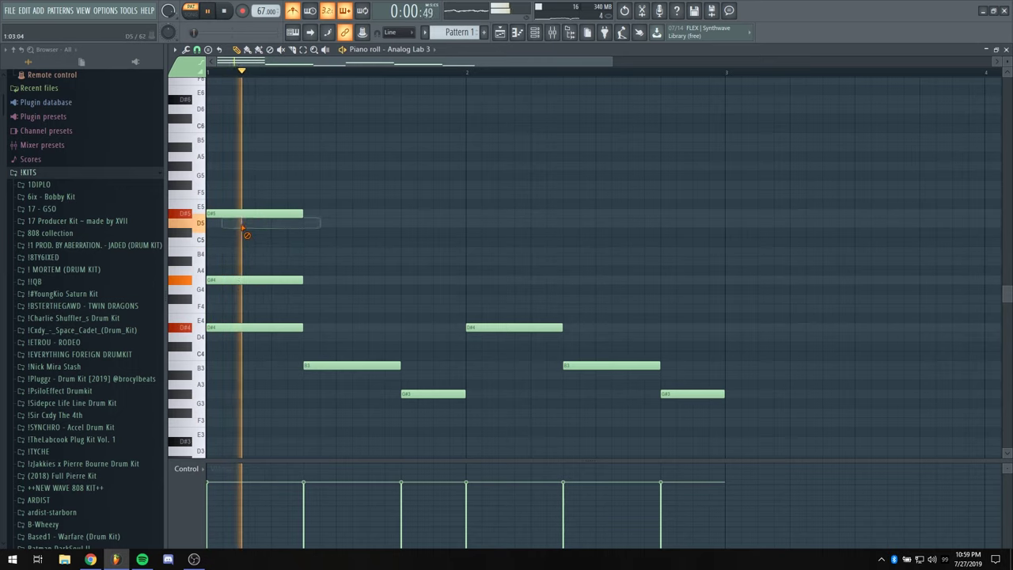
Try a G#5 note on the second step above the first chord, and delete it
left_click(226, 184)
left_click_drag(226, 184, 226, 167)
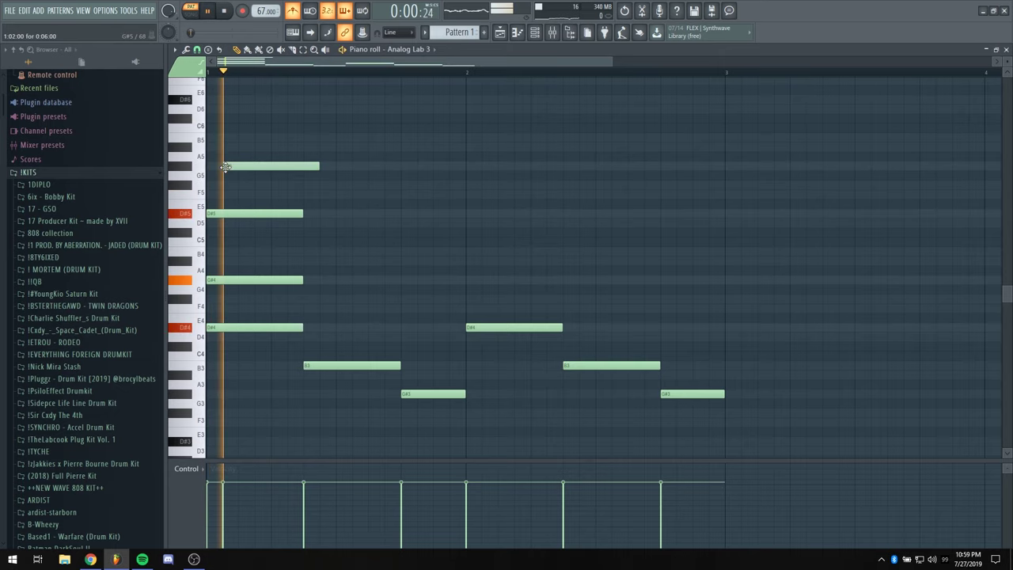
right_click(226, 167)
key("space")
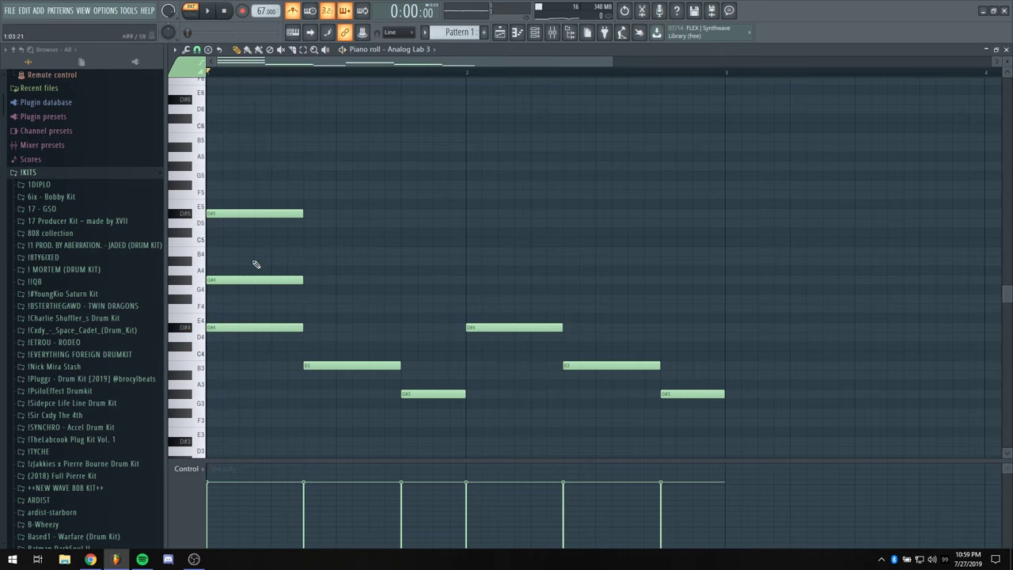
Add four-step B4 and A#4 notes at steps 3 and 5, and a six-step F#4 above the first B3 note
key("space")
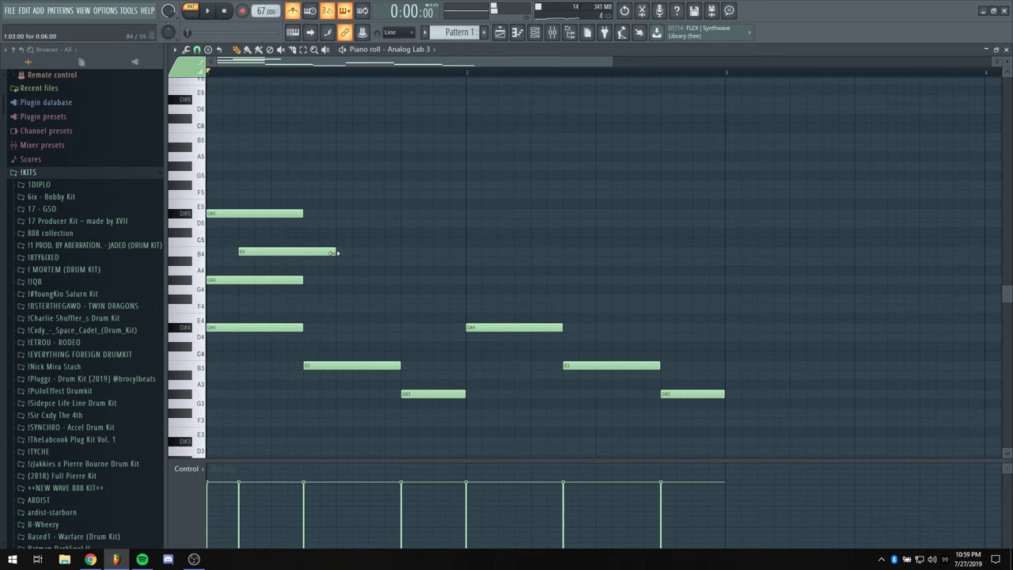
left_click(285, 261)
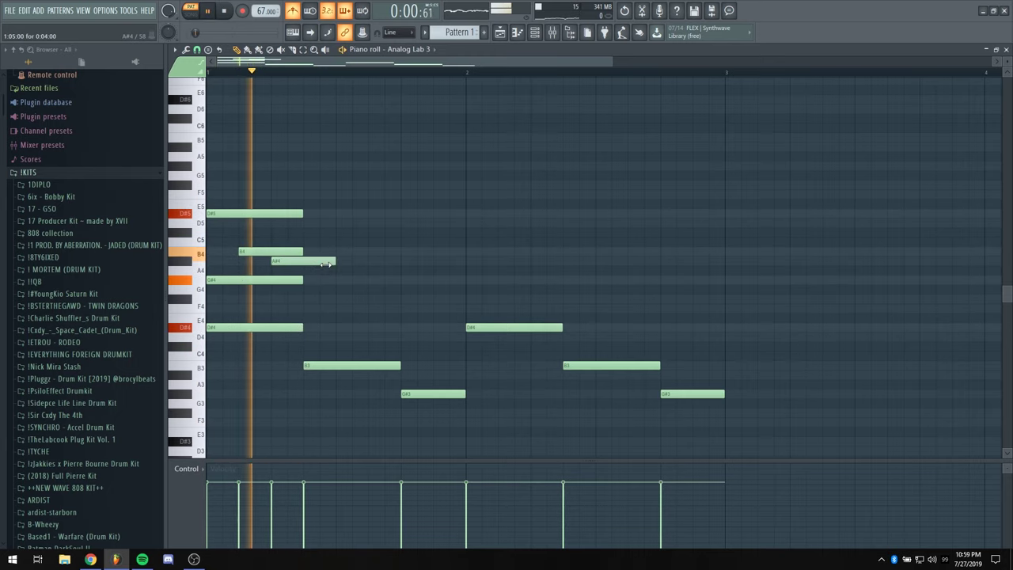
left_click(306, 299)
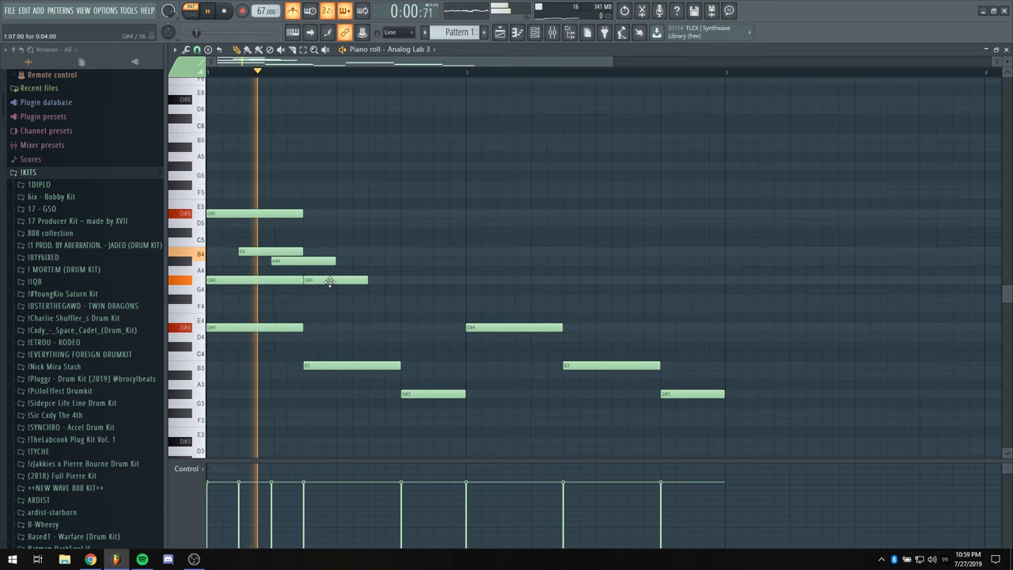
left_click_drag(367, 299, 400, 299)
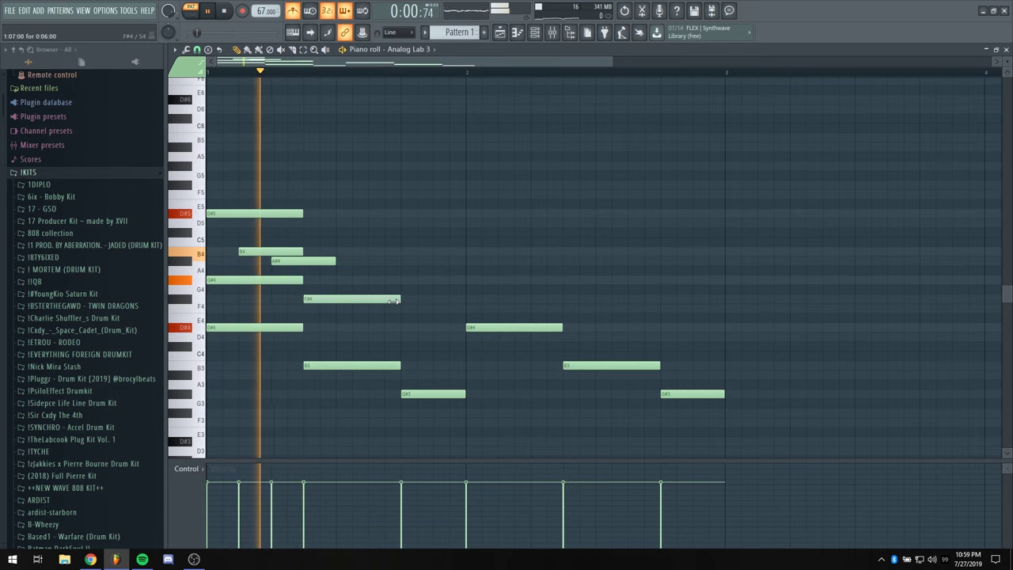
Trim the A#4 note to end with the first chord, and place a six-step B4 note on top of the second chord
key("space")
key("space")
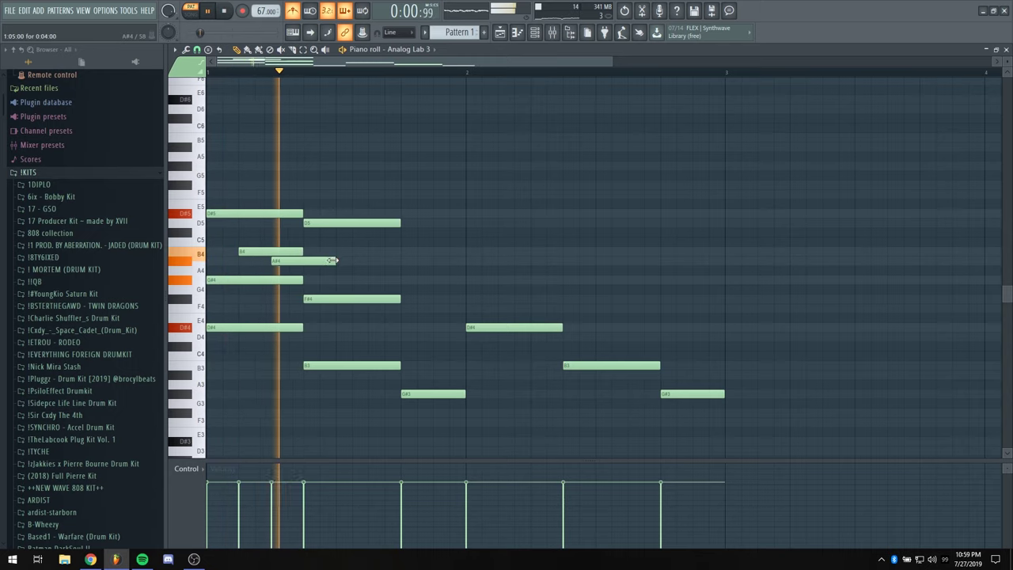
left_click_drag(334, 261, 303, 260)
left_click_drag(316, 225, 322, 255)
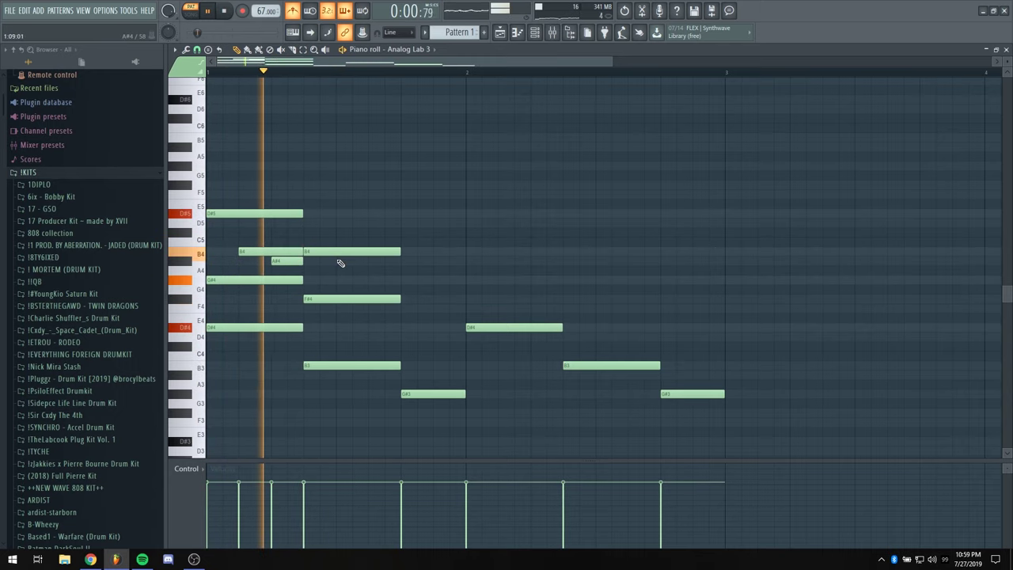
Replace the second chord's top B4 with a six-step F#5, and add a two-step A#4 at step 9 and a six-step D#5 at step 11
left_click(338, 261)
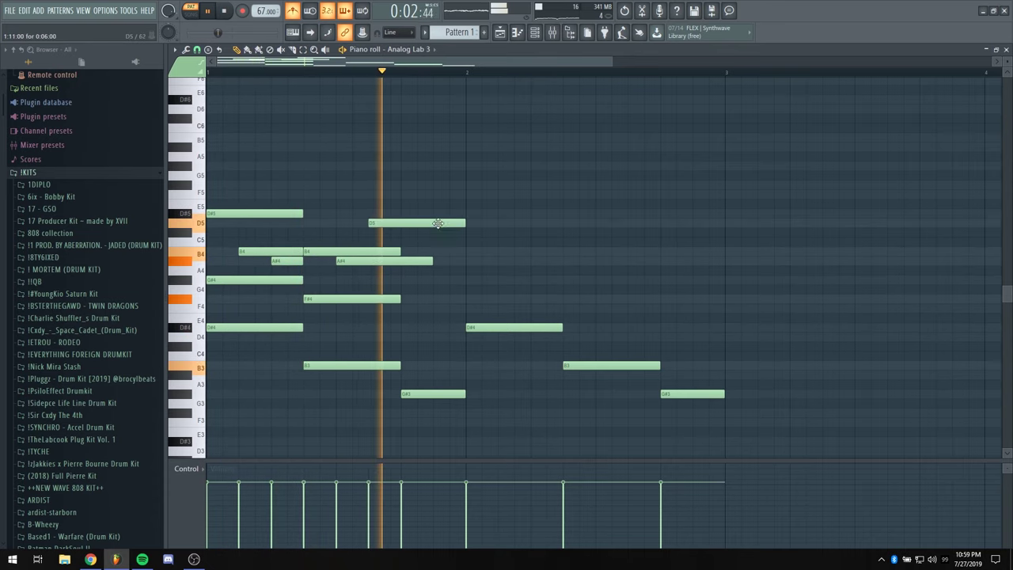
left_click(374, 214)
left_click_drag(432, 261, 323, 184)
key("space")
key("space")
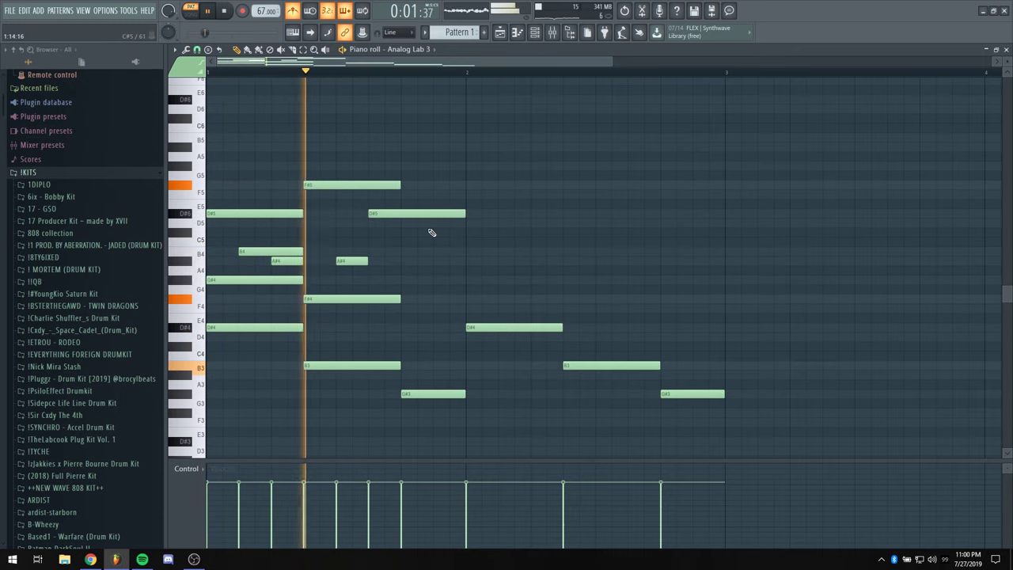
Place a six-step D5 note at step 13, and trim the D#5 note at step 11 to two steps
key("space")
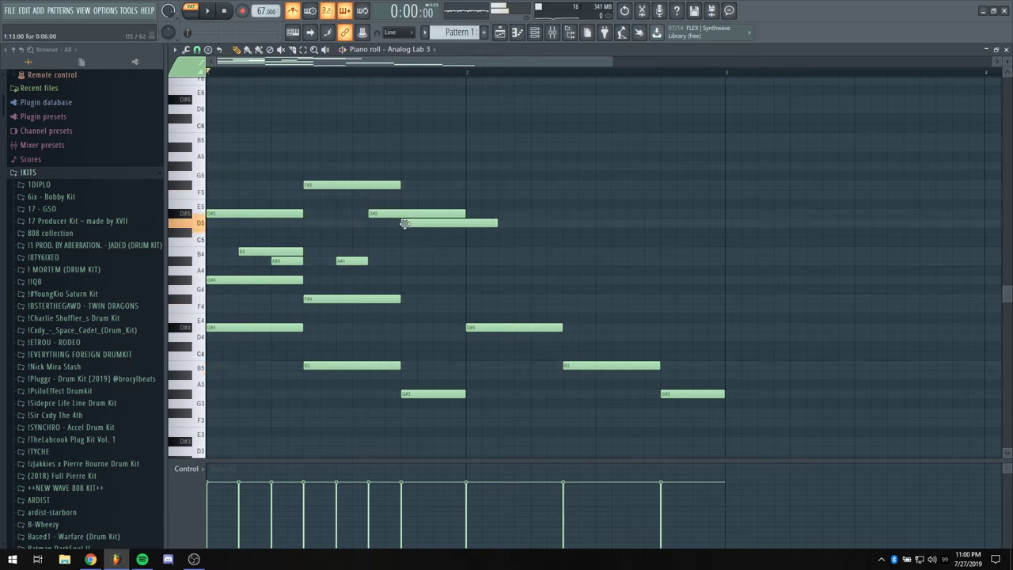
key("space")
left_click_drag(465, 214, 404, 225)
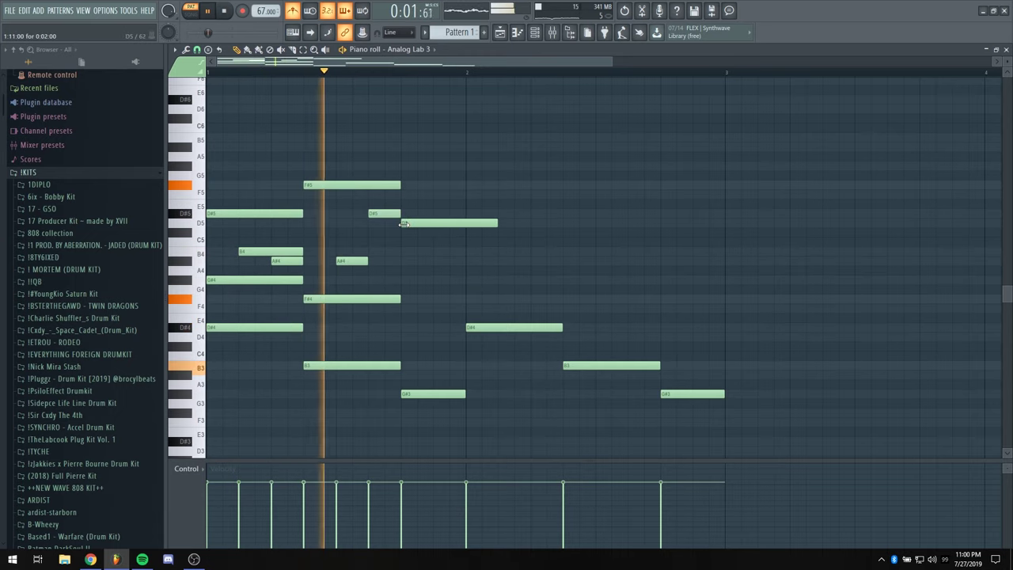
Try a two-step note at step 15 on B4 and A#4, move the step-13 note to F5 and B4, and delete the step-13 note
left_click(440, 251)
key("space")
key("space")
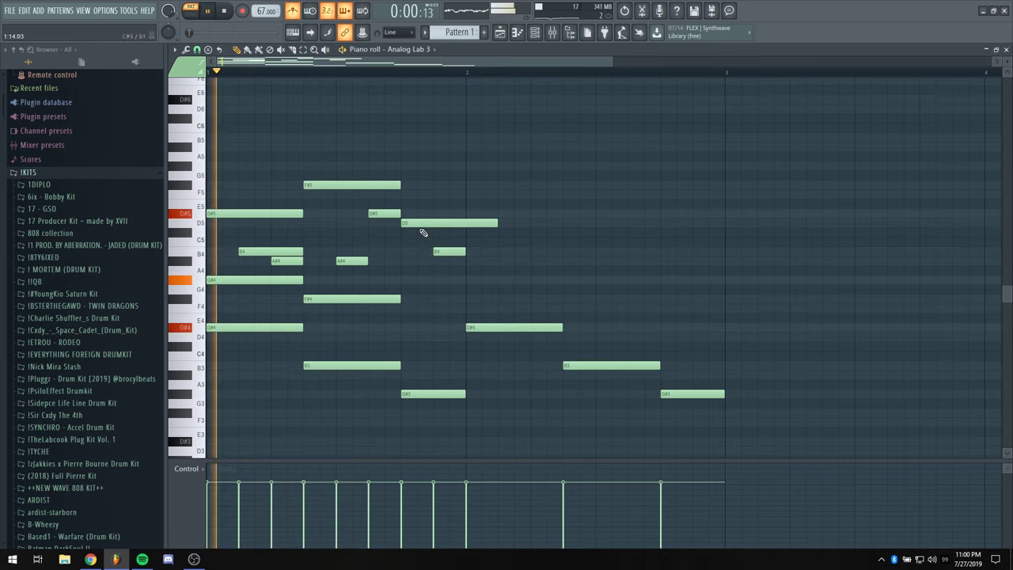
left_click_drag(414, 222, 414, 194)
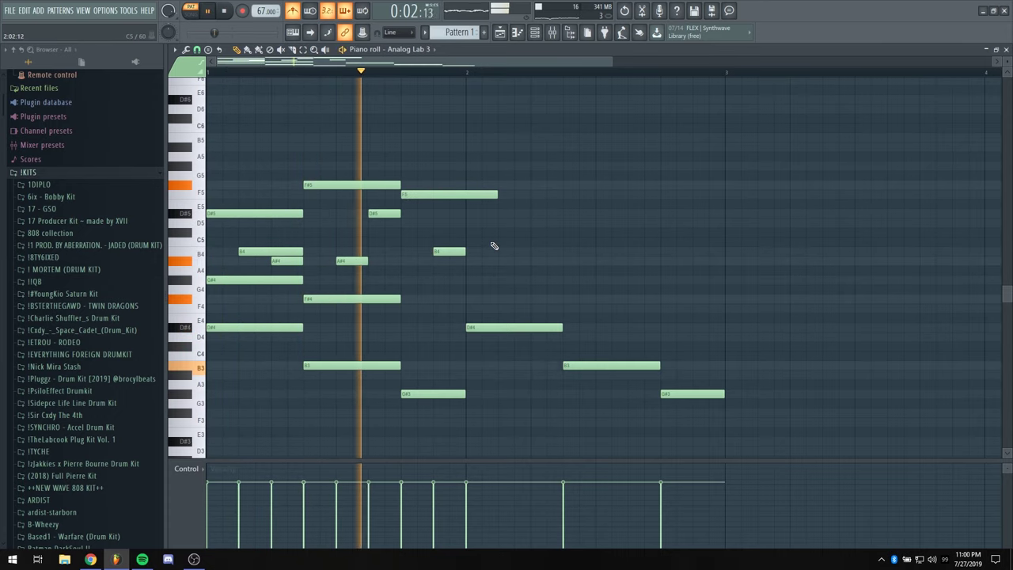
key("space")
key("space")
left_click_drag(418, 192, 444, 261)
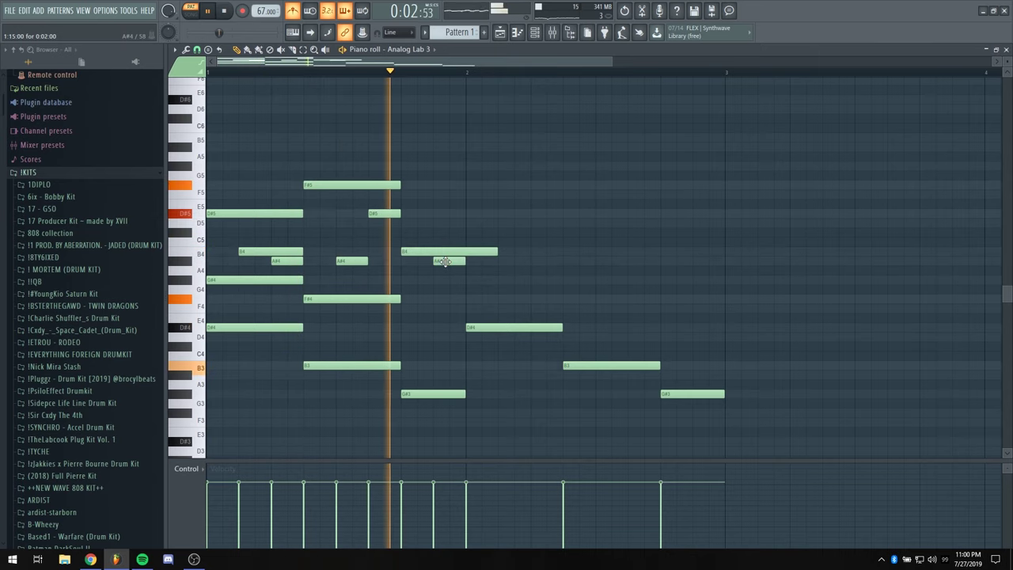
key("space")
key("space")
key("space")
right_click(416, 252)
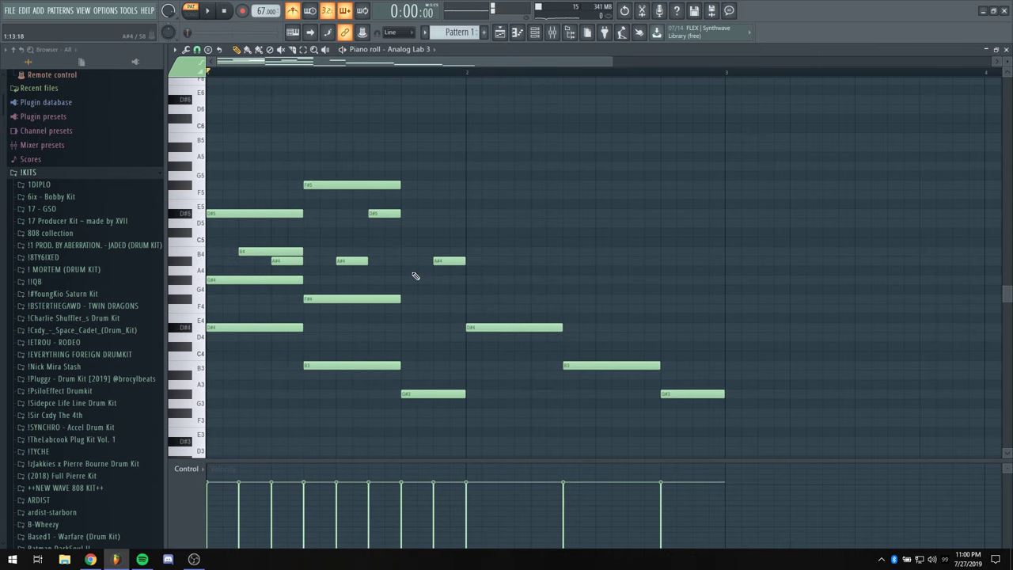
Try a four-step F4 note at step 13 above the G#3, and delete the A#4 note at step 15
key("space")
left_click(404, 307)
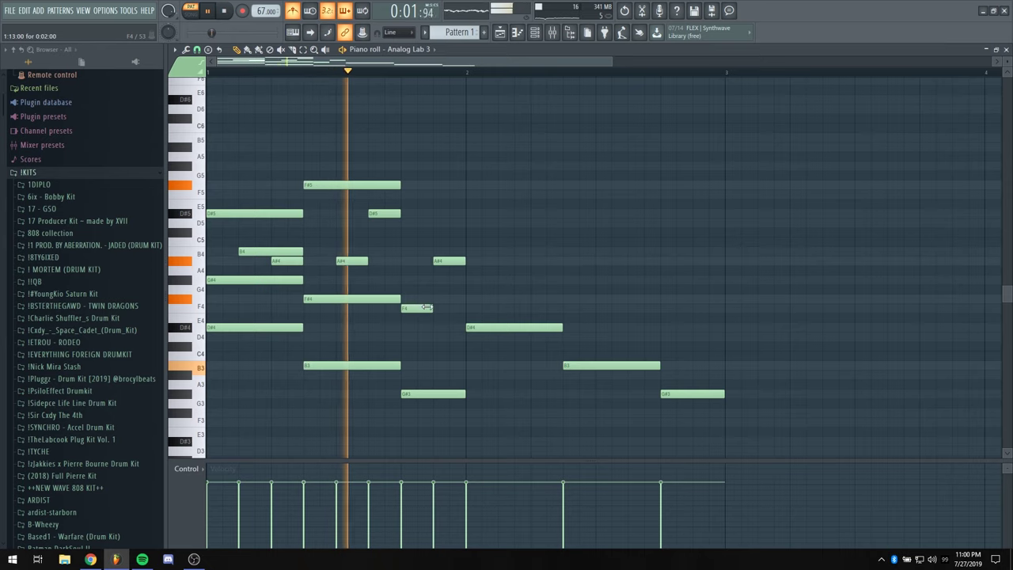
left_click_drag(427, 307, 457, 309)
key("space")
right_click(449, 262)
key("space")
key("space")
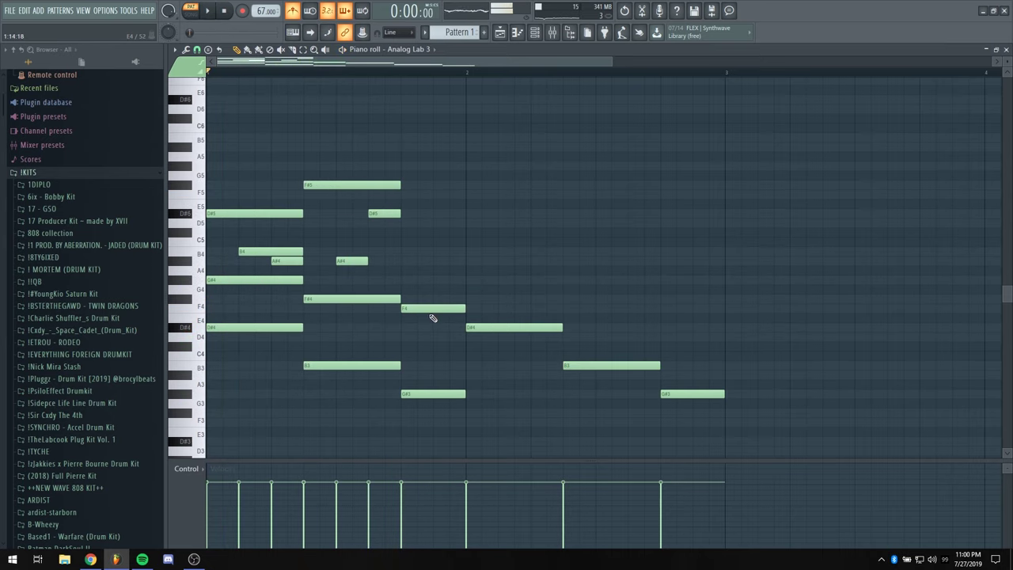
Replace the F4 note at step 13 with four-step G#5 and A#4 notes above the G#3
key("space")
left_click(406, 165)
left_click(405, 261)
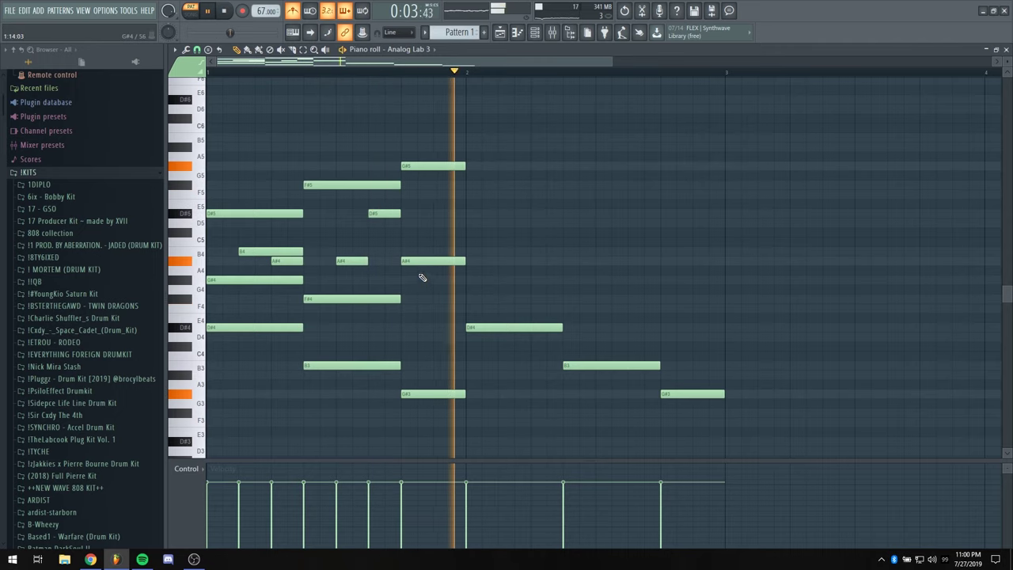
key("space")
key("space")
Try a four-step D5 note at steps 13 and 14 inside the third chord, and delete it
left_click(406, 223)
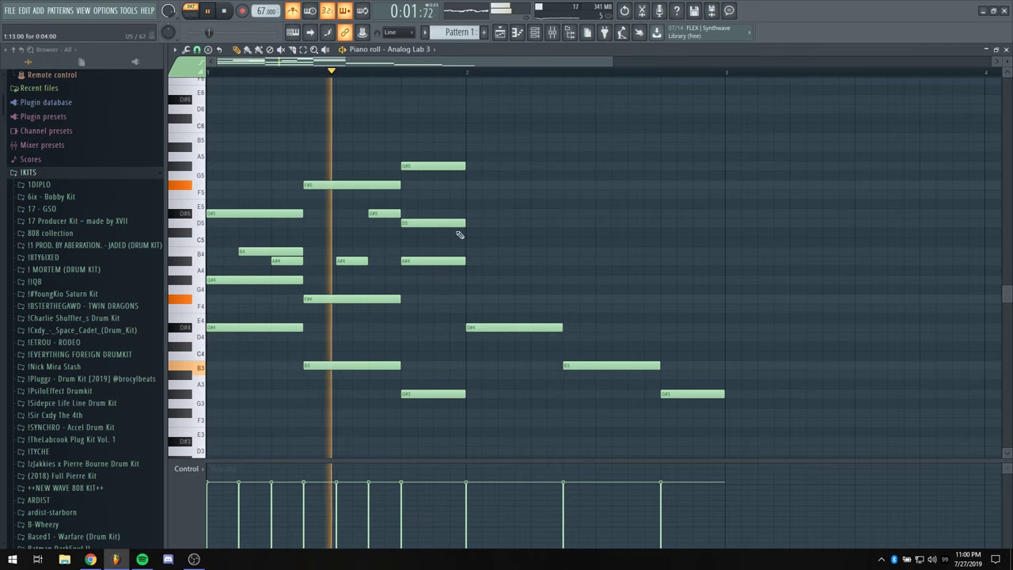
key("space")
key("space")
right_click(413, 222)
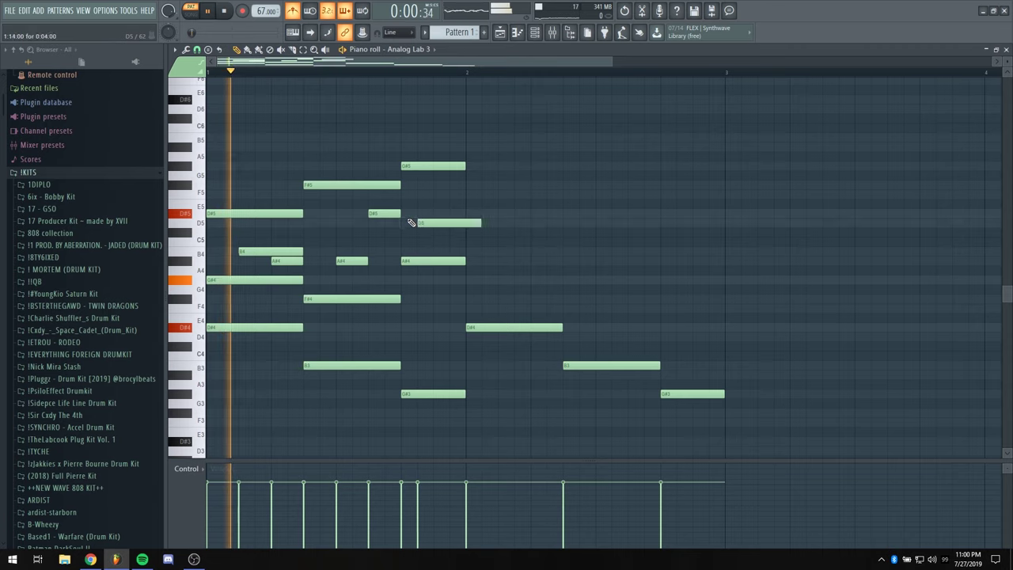
Add a two-step B4 note at step 15, and trim the A#4 note at step 13 to two steps
left_click(437, 252)
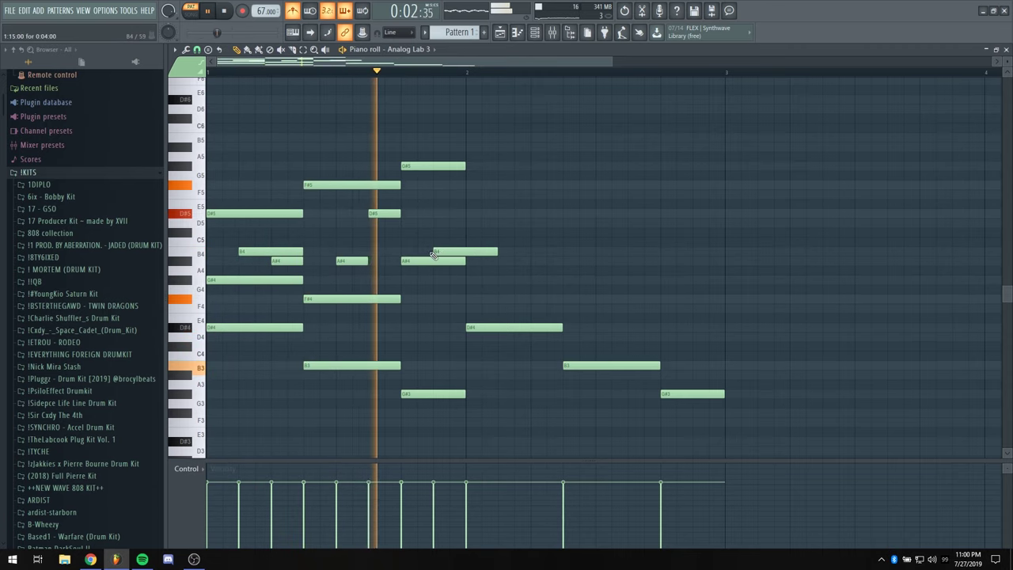
left_click_drag(464, 261, 424, 261)
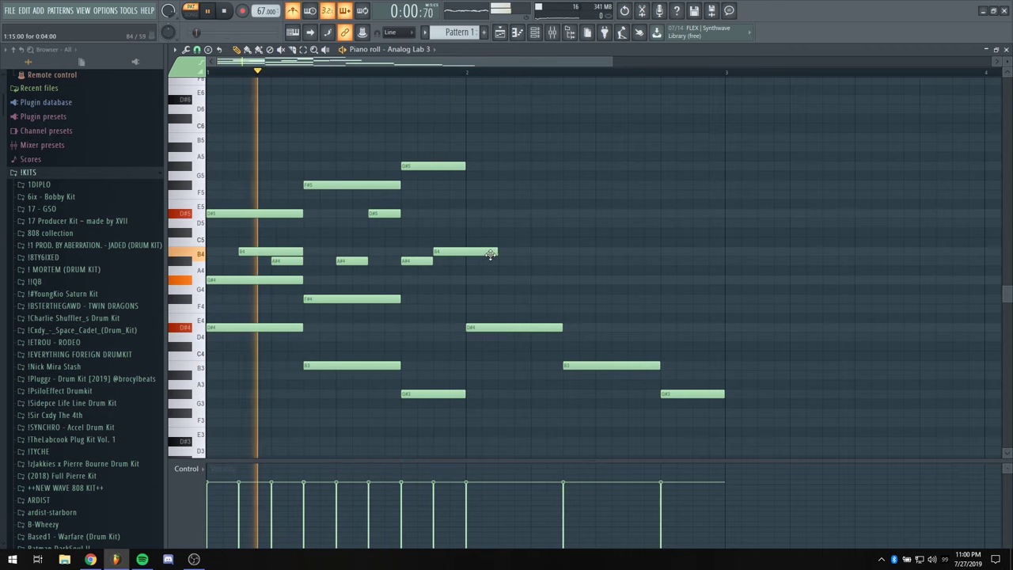
left_click_drag(488, 254, 464, 255)
Try a two-step note at step 15 on F4 and F#4, and delete it
left_click(437, 308)
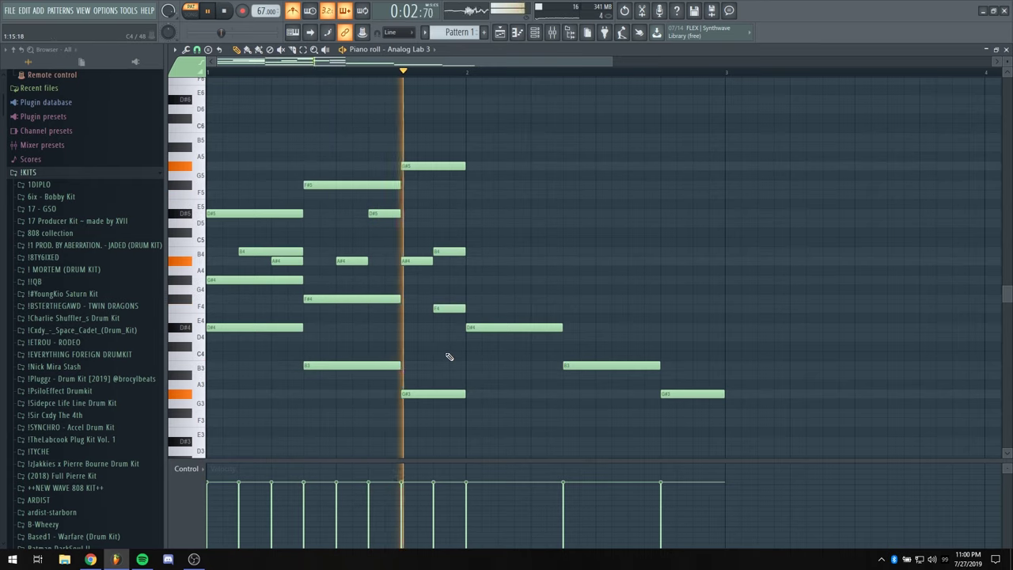
left_click_drag(444, 311, 438, 301)
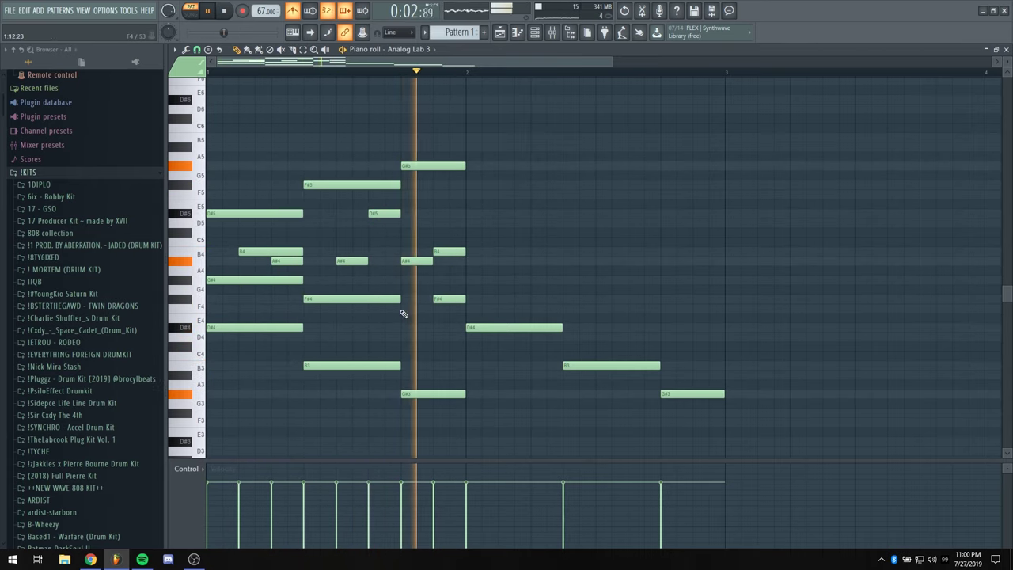
right_click(437, 299)
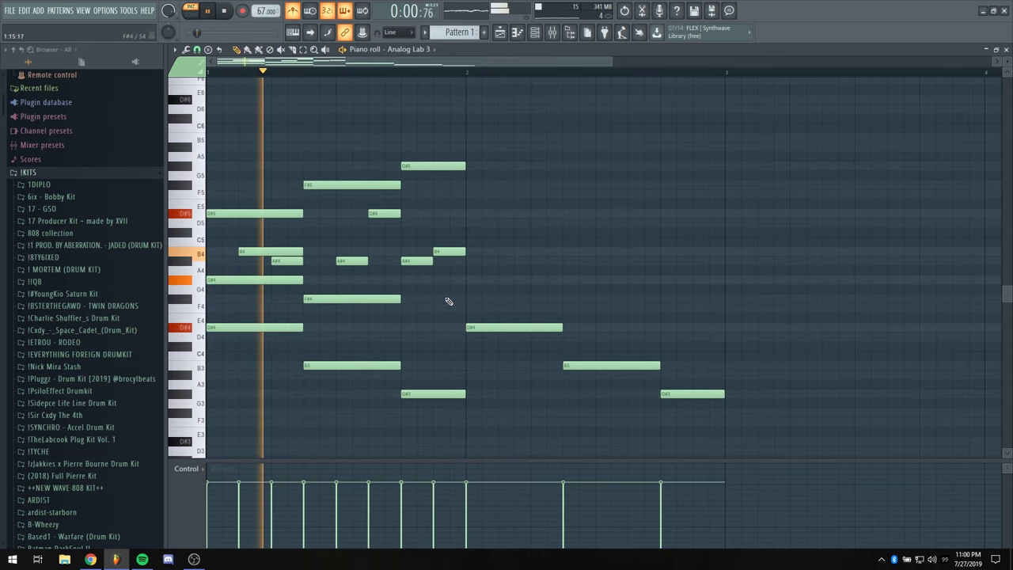
Delete the D#4, B3 and G#3 notes in bar 2
right_click(475, 325)
right_click(601, 365)
right_click(664, 394)
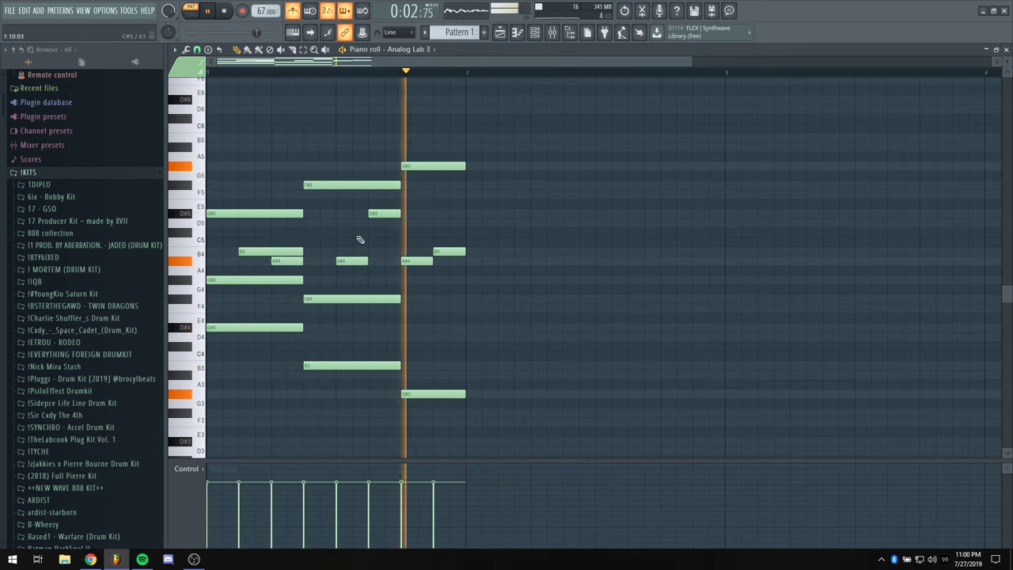
Try a two-step D4 and a six-step D#4 between the second chord's B3 and F#4, deleting both
scroll(419, 62, "down", 2)
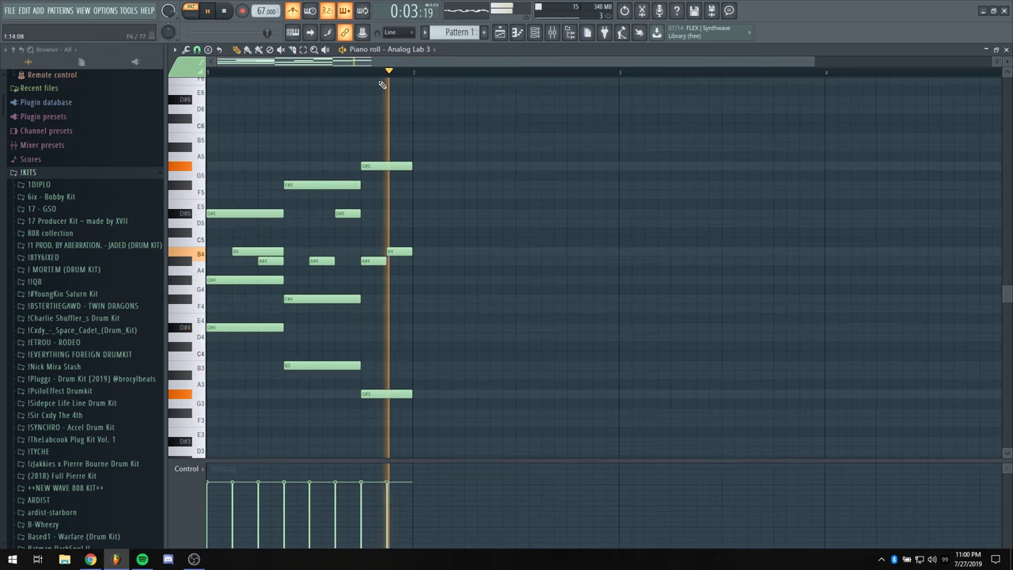
scroll(385, 212, "down", 3)
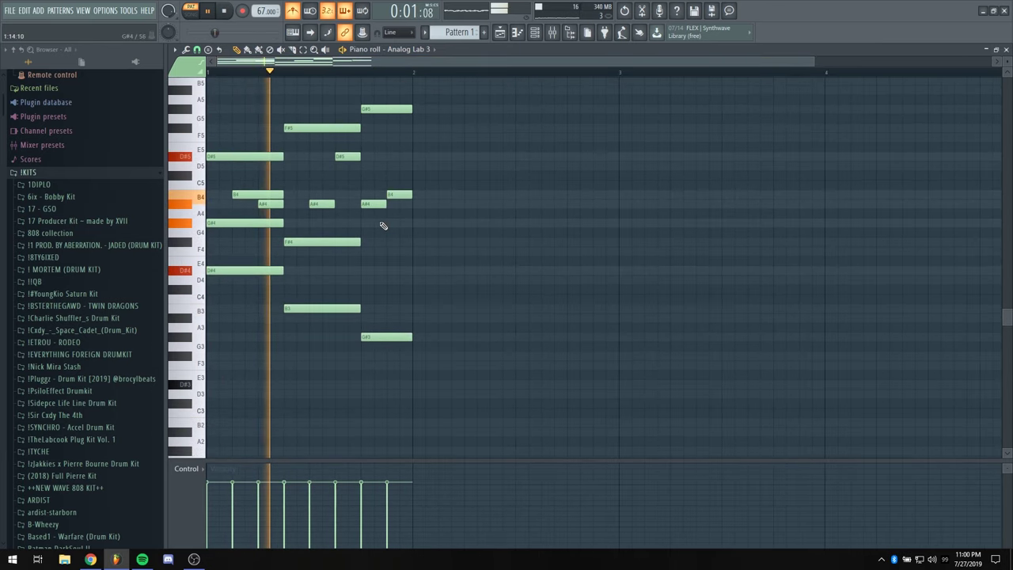
left_click(294, 282)
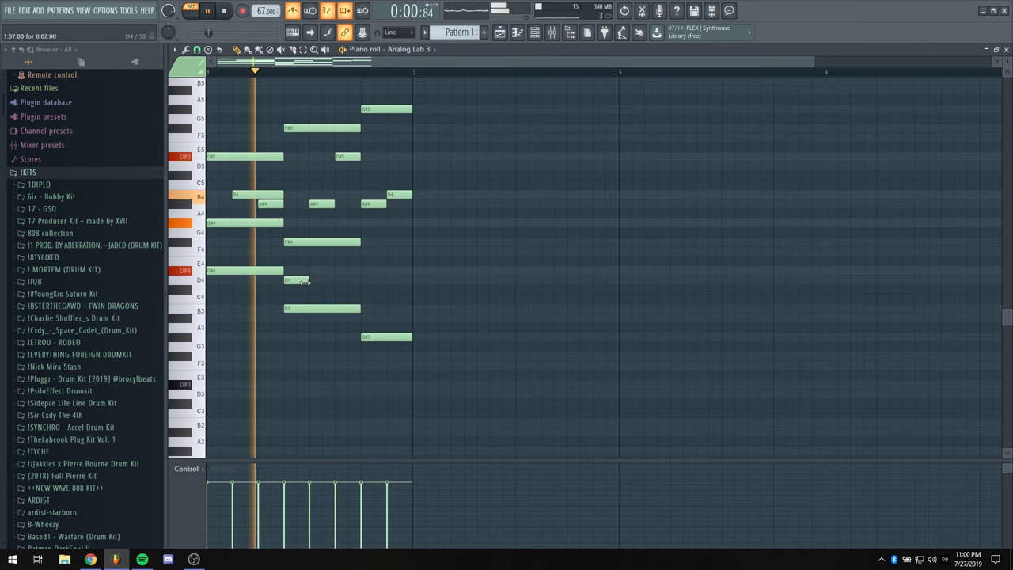
right_click(301, 281)
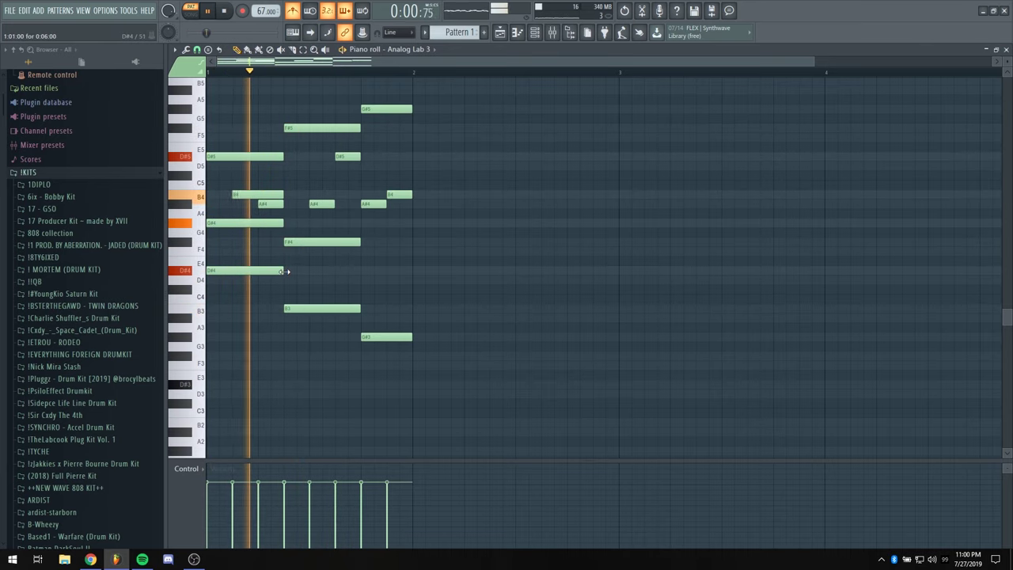
left_click(286, 271)
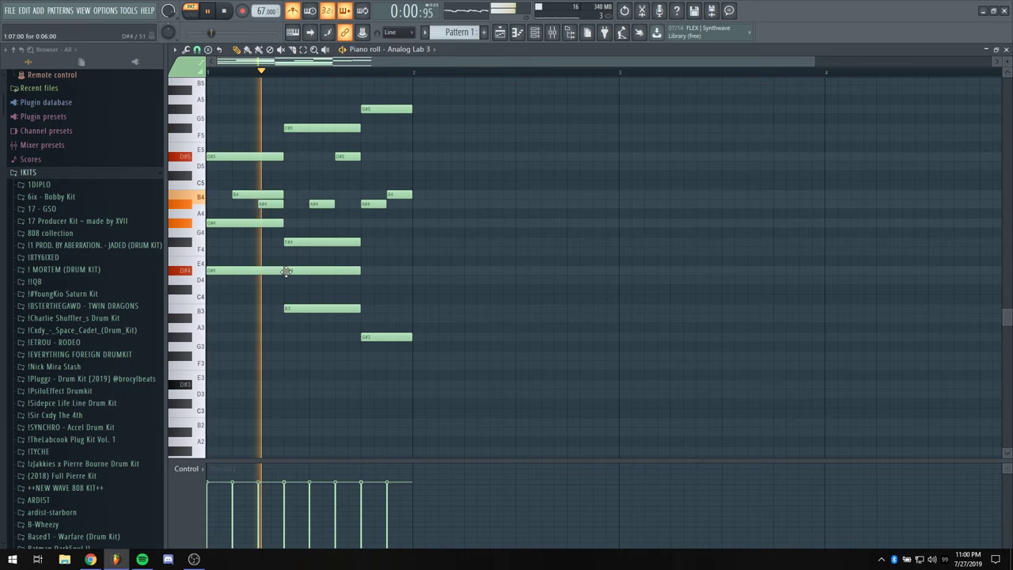
right_click(297, 273)
key("space")
key("space")
Place a one-step D#6 note at step 1 above the first chord, trying a D6 at step 2 and deleting it
scroll(289, 237, "up", 5)
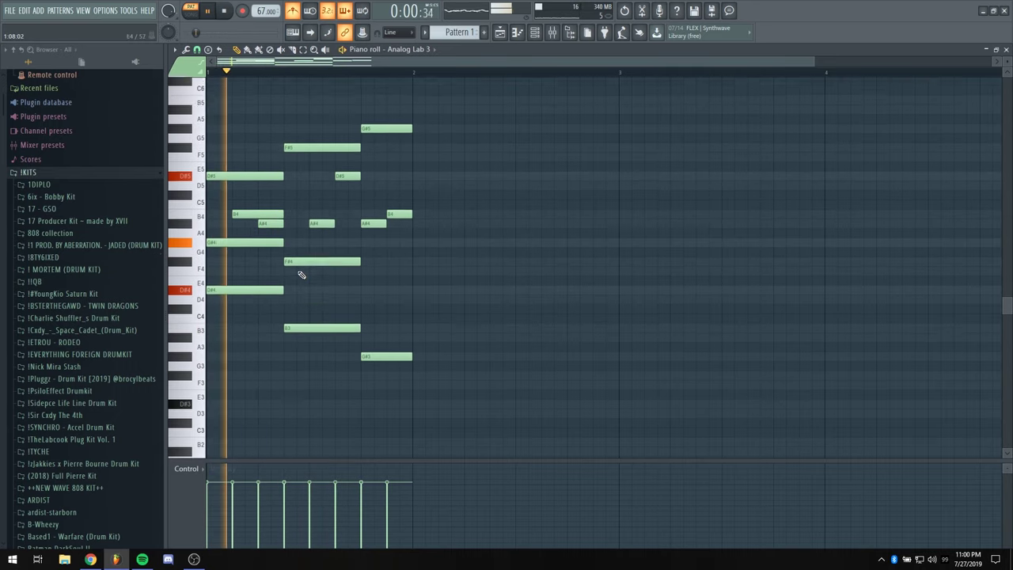
key("space")
key("space")
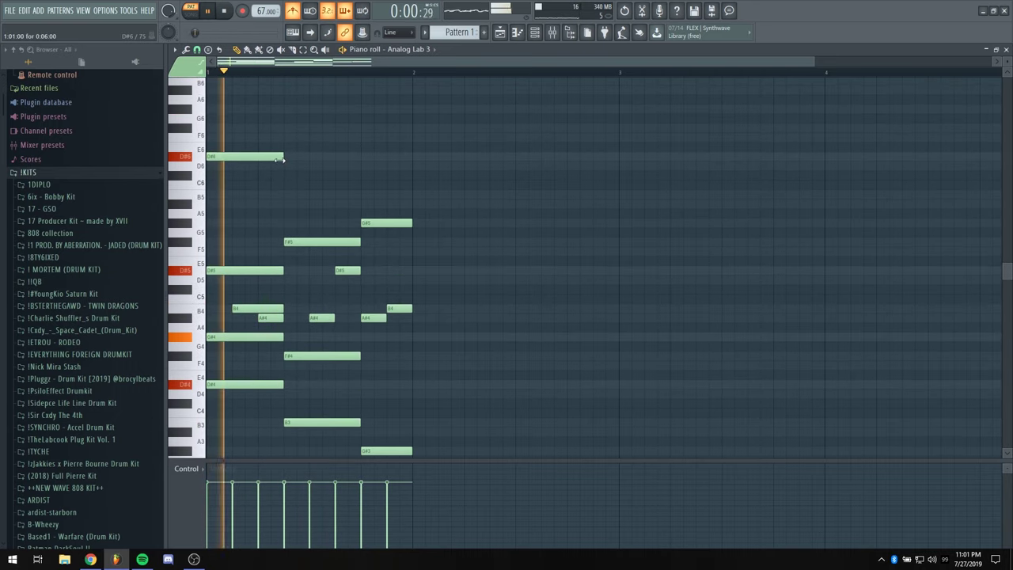
left_click(222, 167)
key("space")
key("space")
right_click(225, 168)
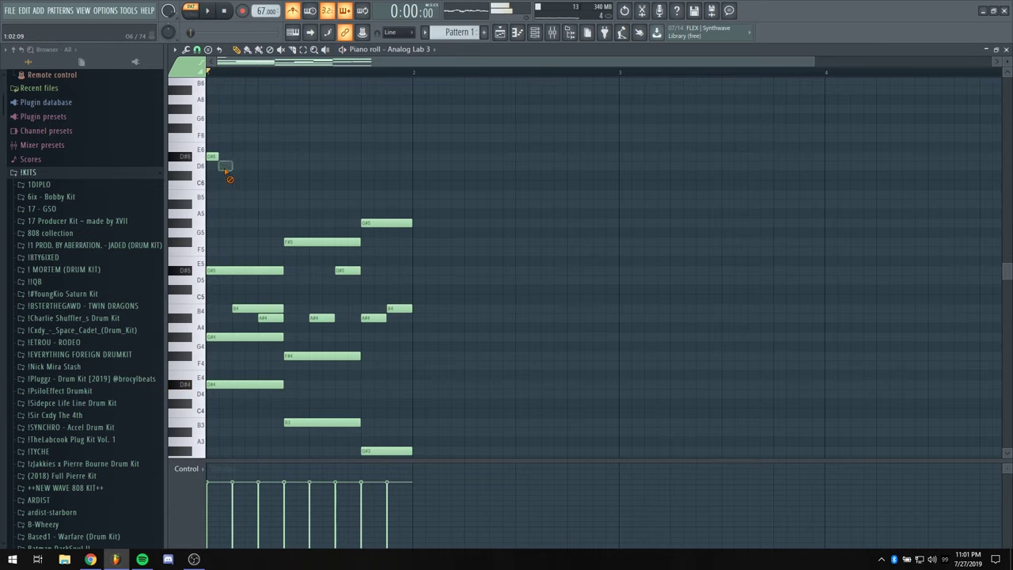
Add a one-step B5 note at step 2 and a two-step A#5 note at step 3
left_click(221, 194)
key("space")
left_click(237, 205)
key("space")
key("space")
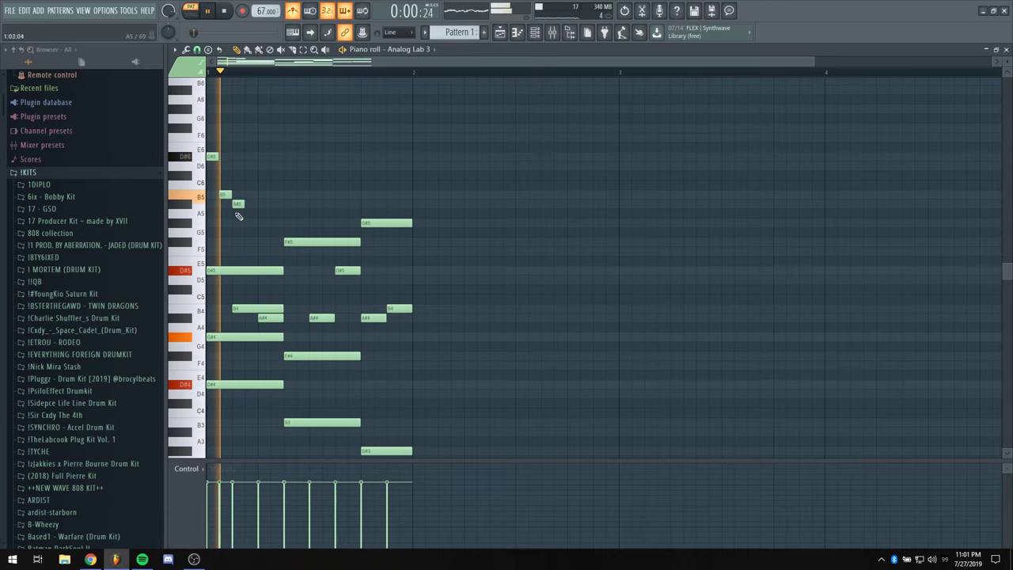
key("space")
key("space")
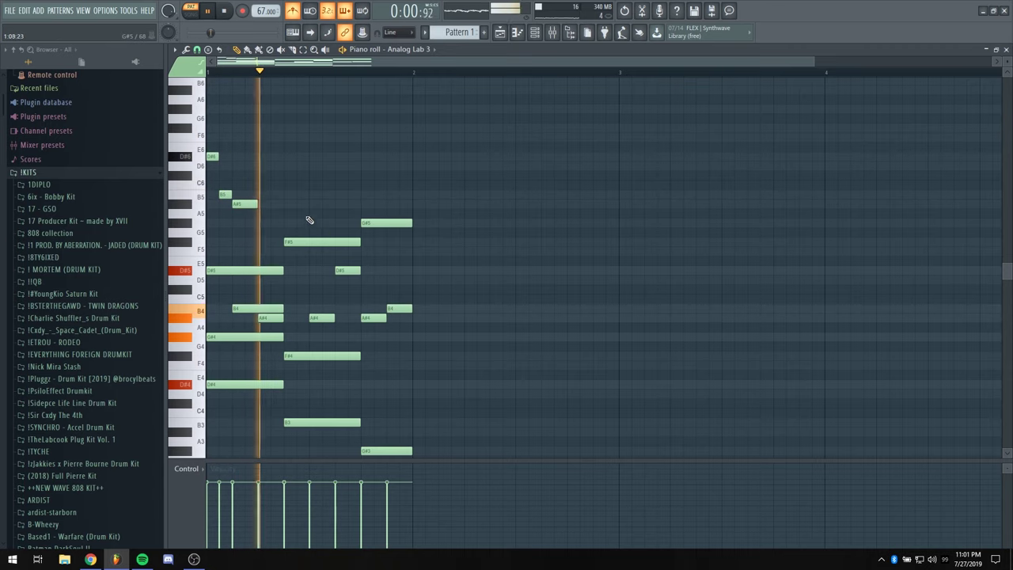
Add a one-step B5 note at step 7 and a two-step A#5 note at step 8 above the second chord
left_click(287, 195)
key("space")
left_click(298, 204)
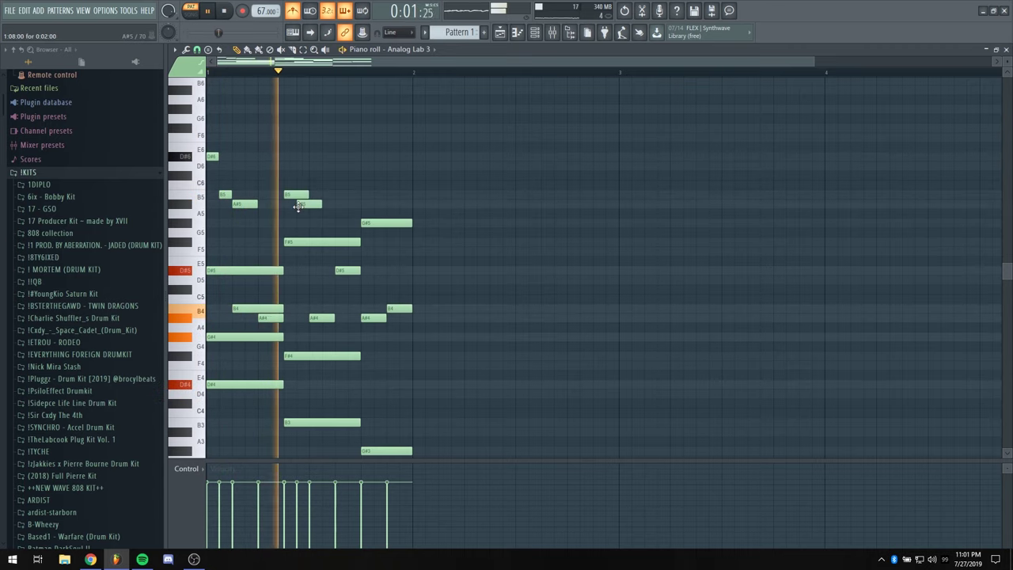
key("space")
key("space")
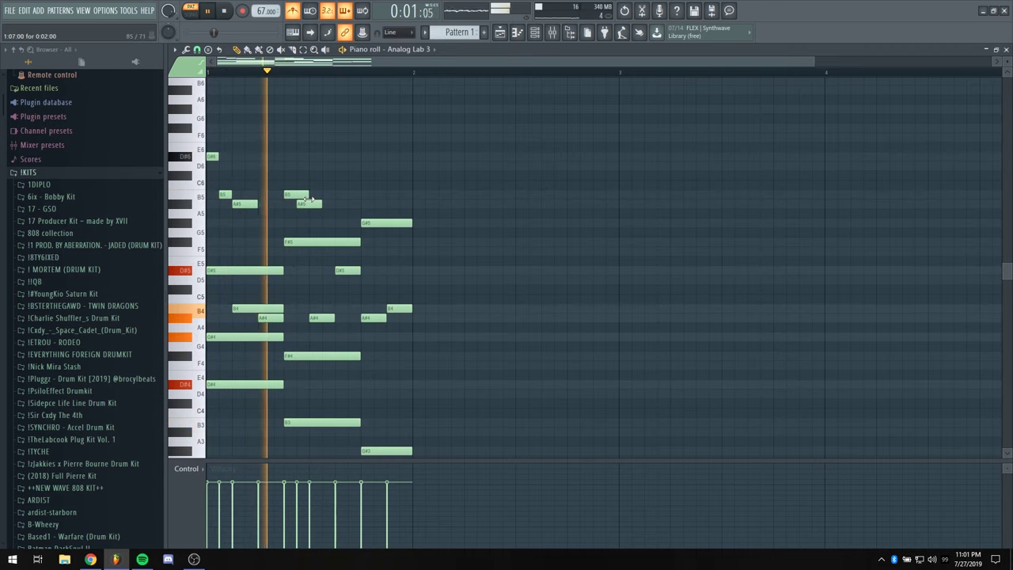
left_click_drag(307, 195, 295, 194)
Try one-step notes on D6, B5 and A#5 at steps 11 to 13, raise the first to D#6, and delete all three
key("space")
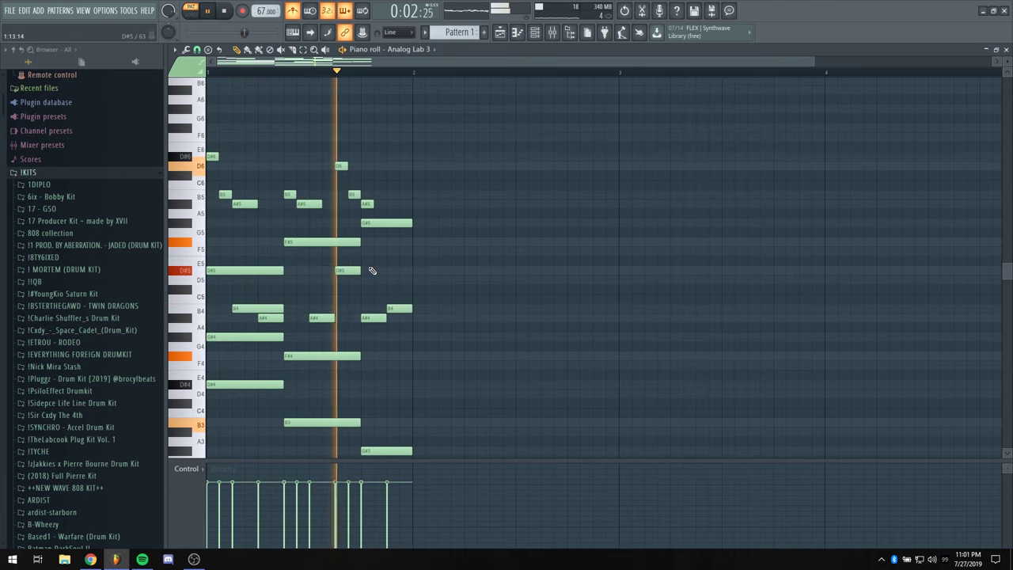
key("space")
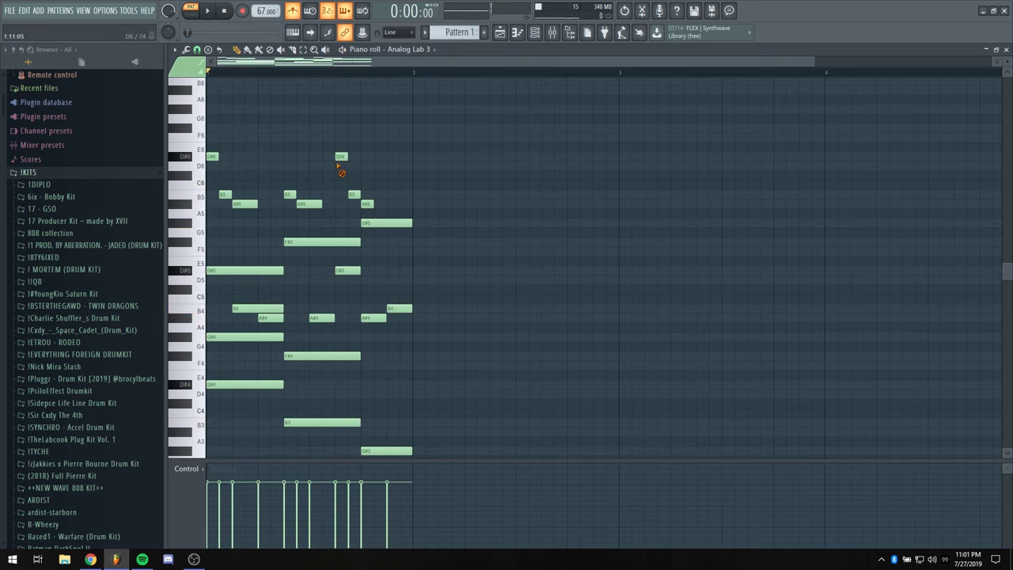
key("space")
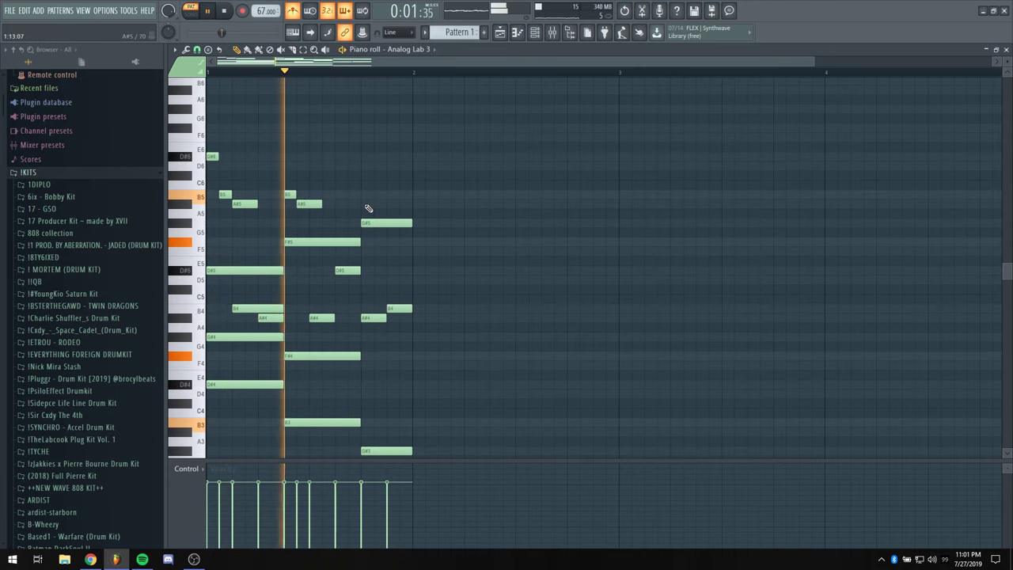
Add one-step F#6, F6 and D6 notes at steps 13, 14 and 15 above the third chord
key("space")
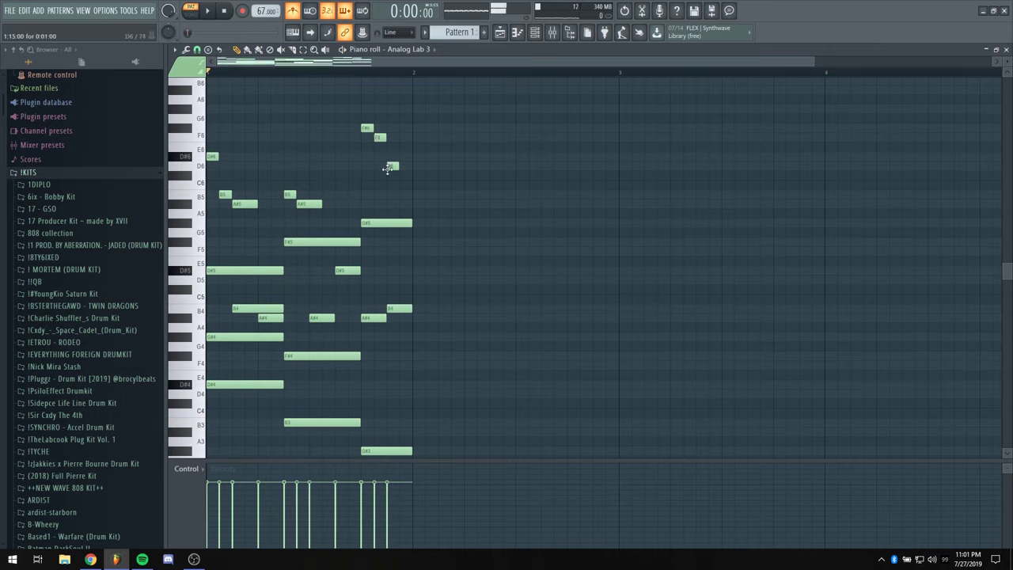
Raise the third chord's last melody note to D#6, lengthen it to two steps, and play the bar back
key("space")
left_click_drag(405, 170, 355, 103)
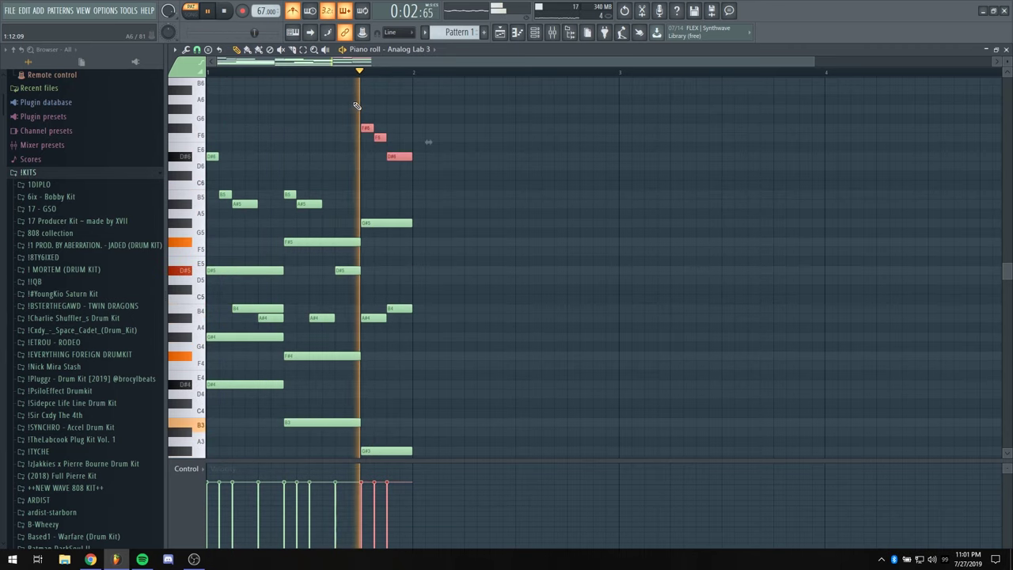
left_click(399, 261)
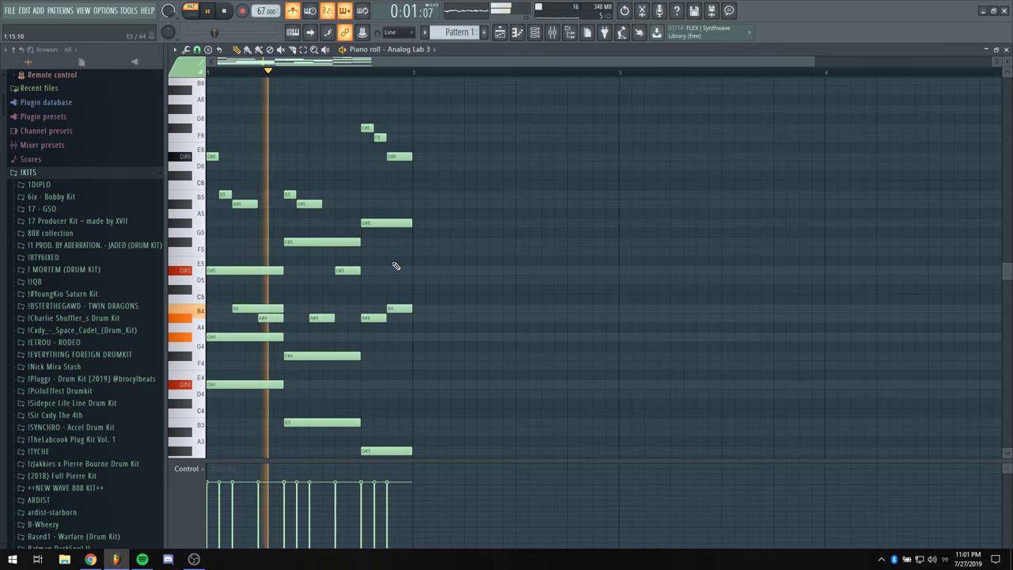
Duplicate the whole one-bar progression and melody into bar 2
key("ctrl+b")
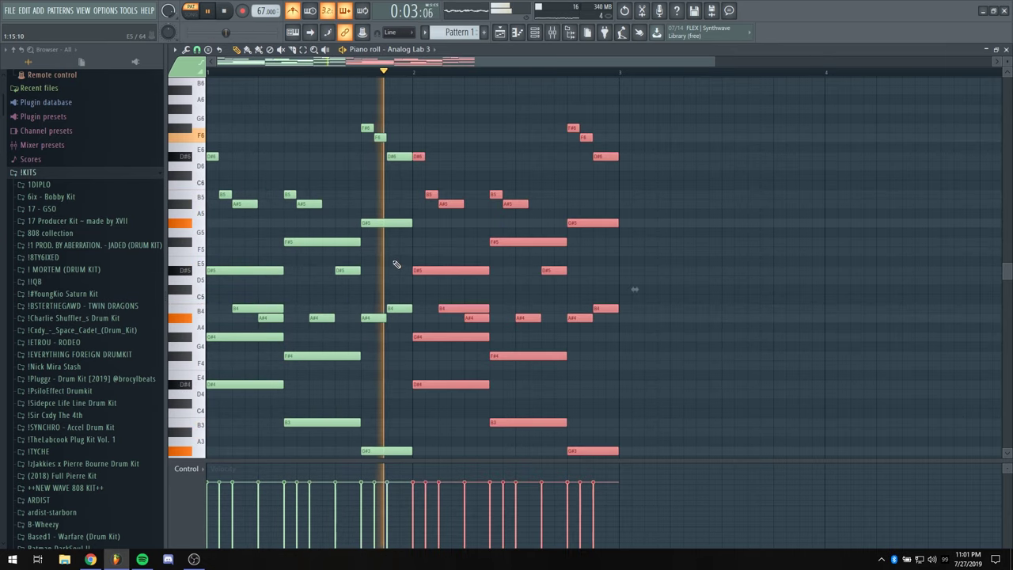
left_click(396, 264)
key("space")
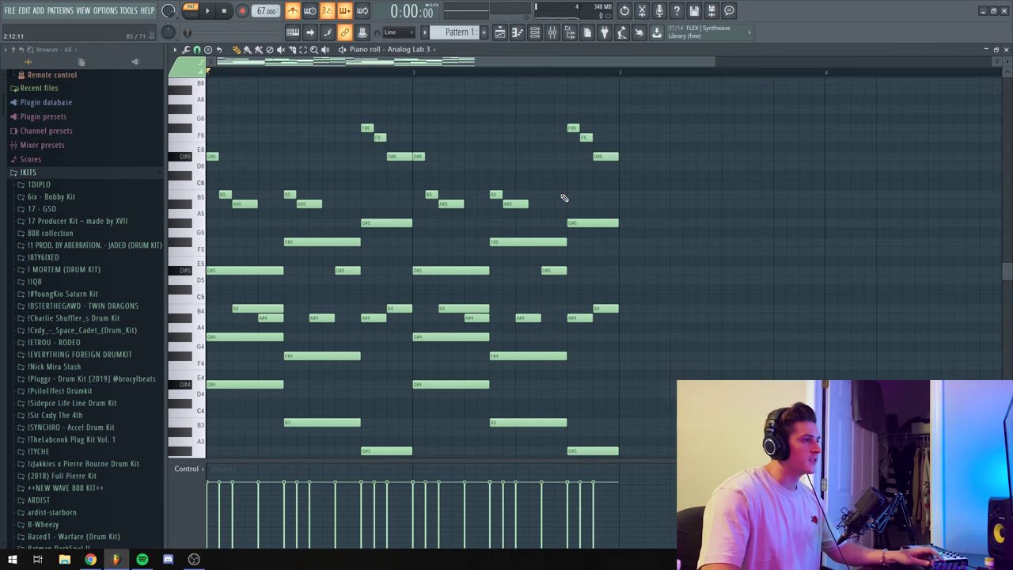
Strum all notes with a start time strength of 0:01 and the note ends preserved
key("alt+s")
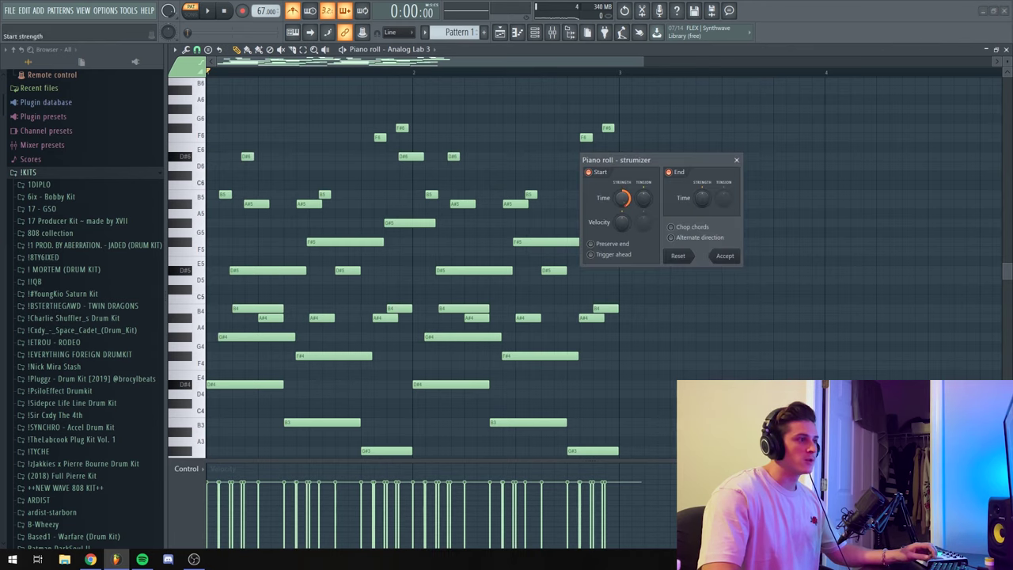
left_click_drag(623, 199, 623, 221)
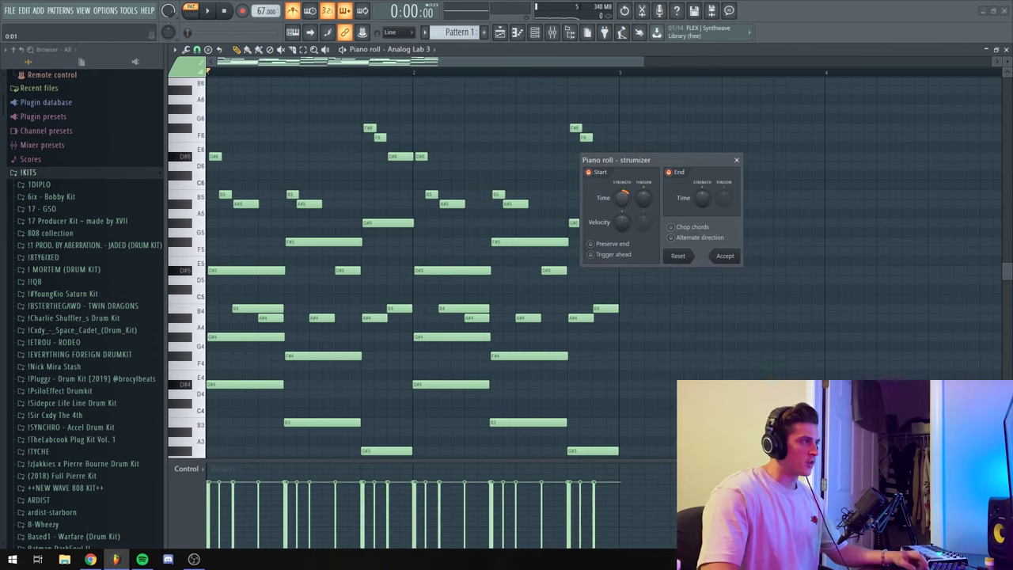
key("space")
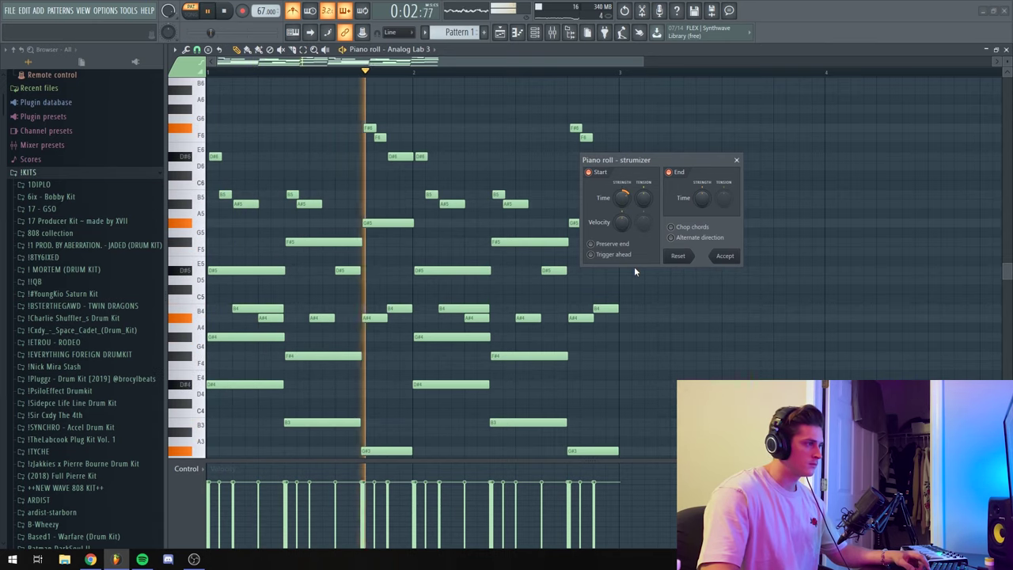
key("space")
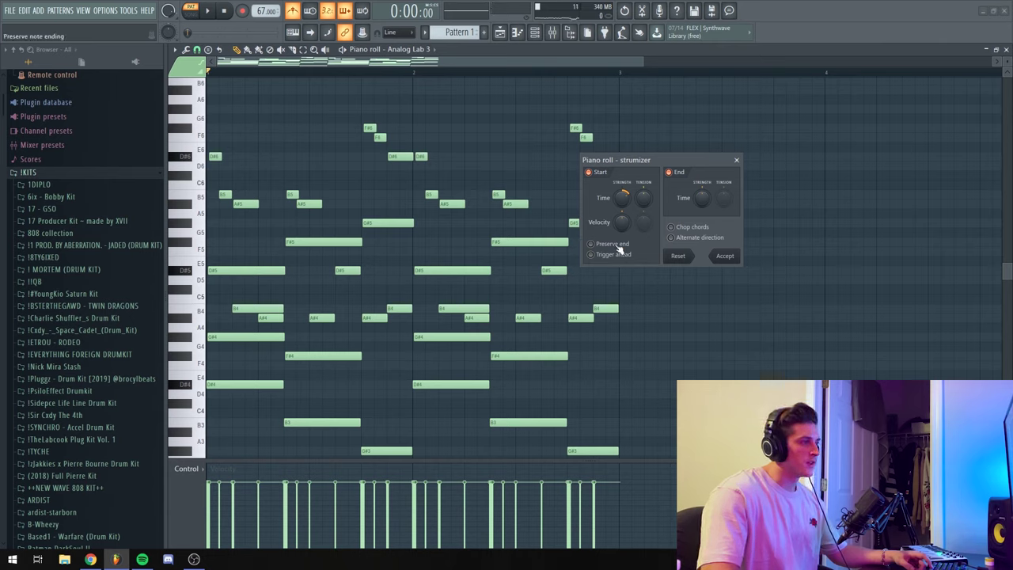
left_click(725, 256)
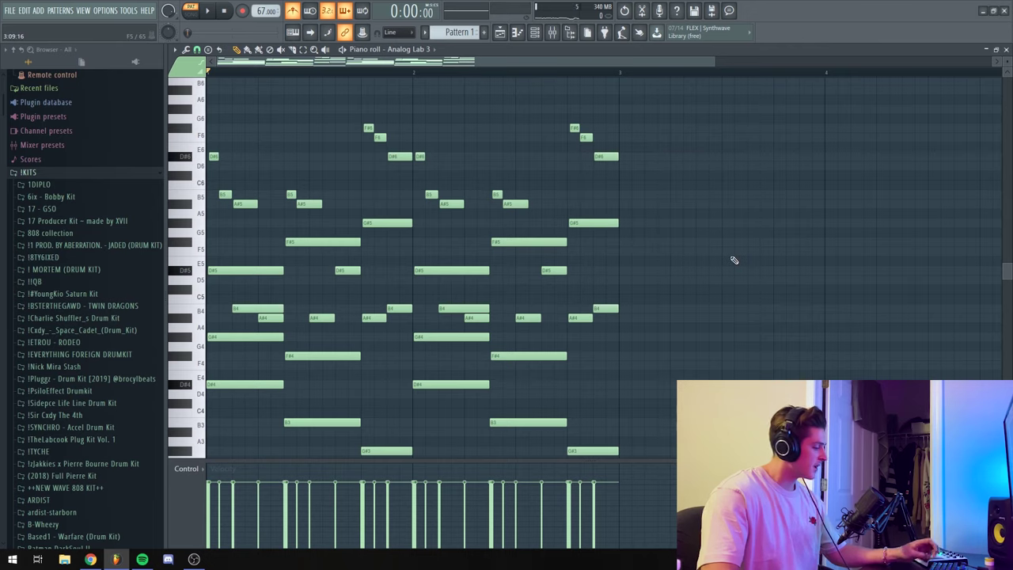
Randomize the velocities of all notes by 25% bipolar, using a different random seed
key("alt+r")
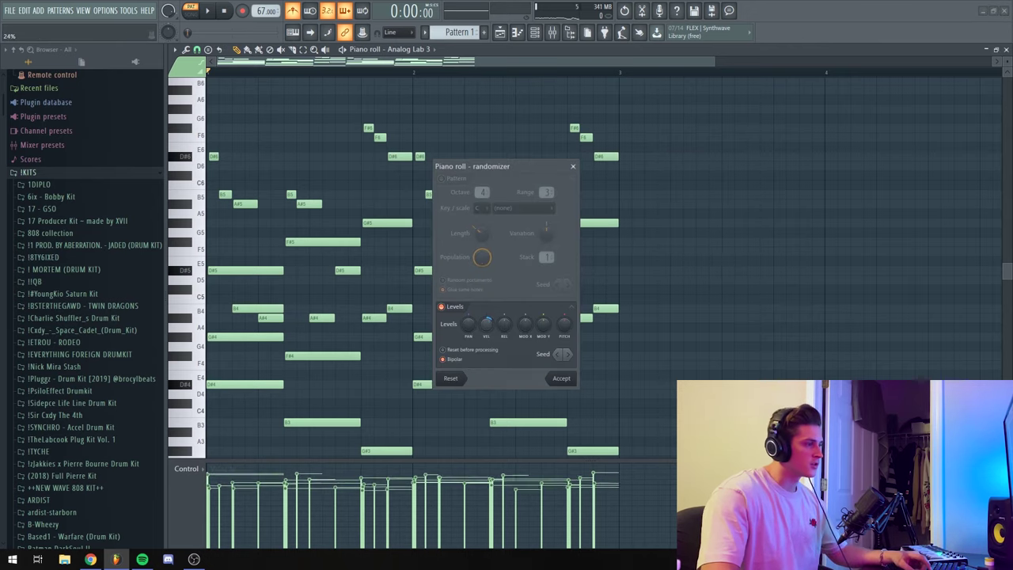
mouse_move(486, 323)
left_mouse_down()
mouse_move(486, 342)
mouse_move(481, 312)
left_mouse_up()
left_click(455, 361)
left_click(456, 362)
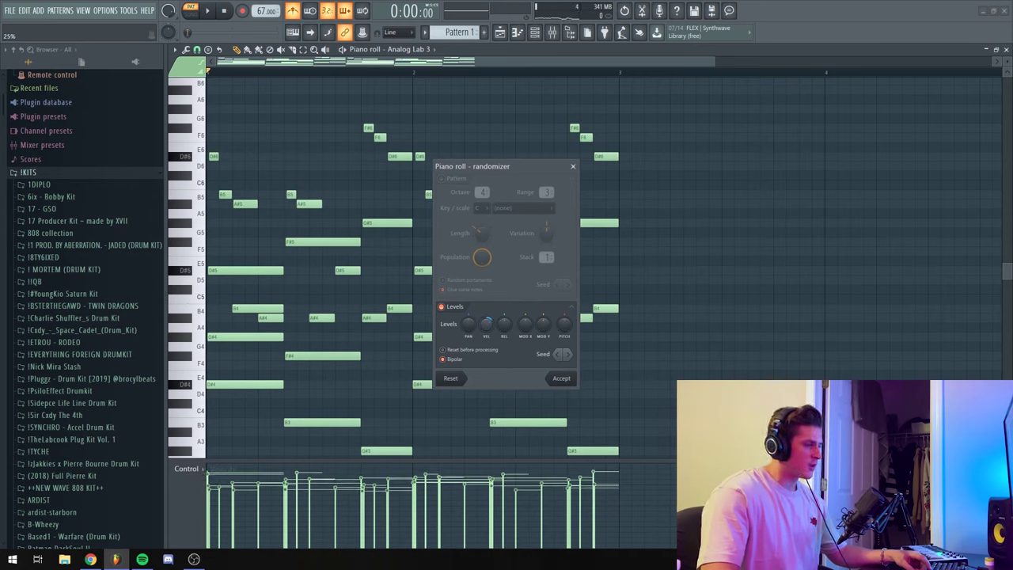
left_click(569, 354)
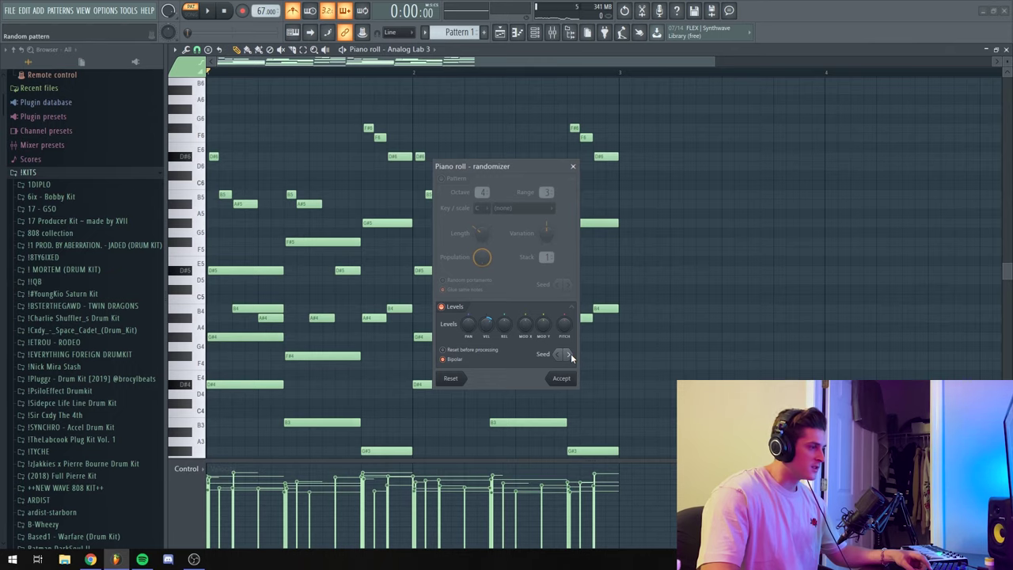
left_click(569, 353)
left_click(561, 379)
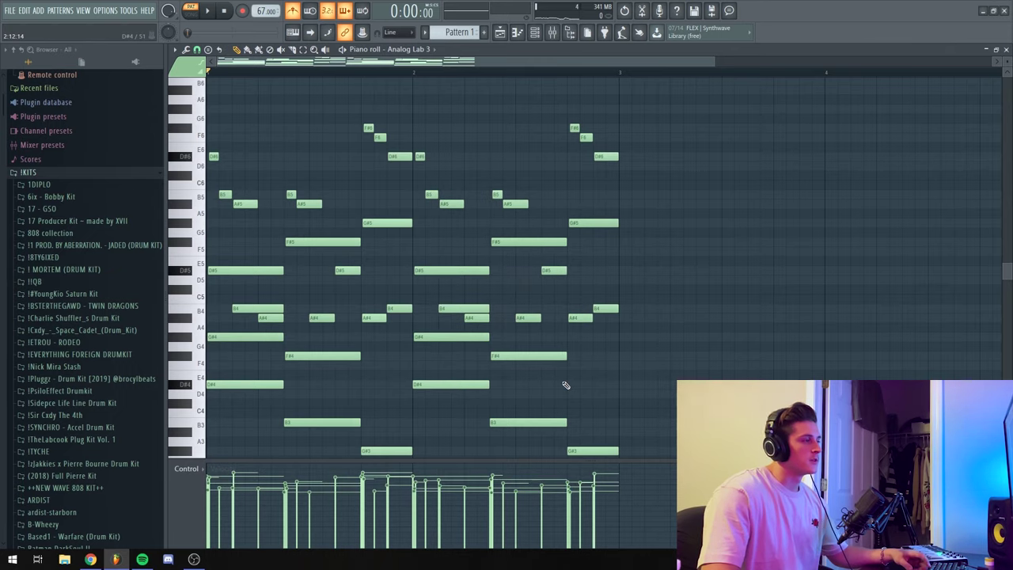
Play back the two-bar pattern and turn off the metronome
key("space")
scroll(375, 76, "down", 2)
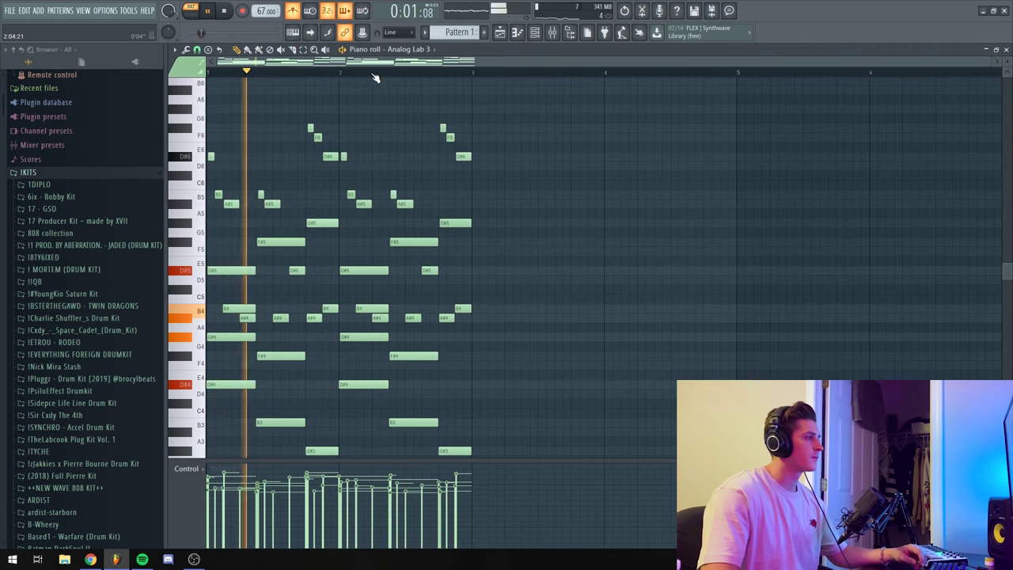
scroll(417, 300, "down", 1)
scroll(418, 300, "down", 1)
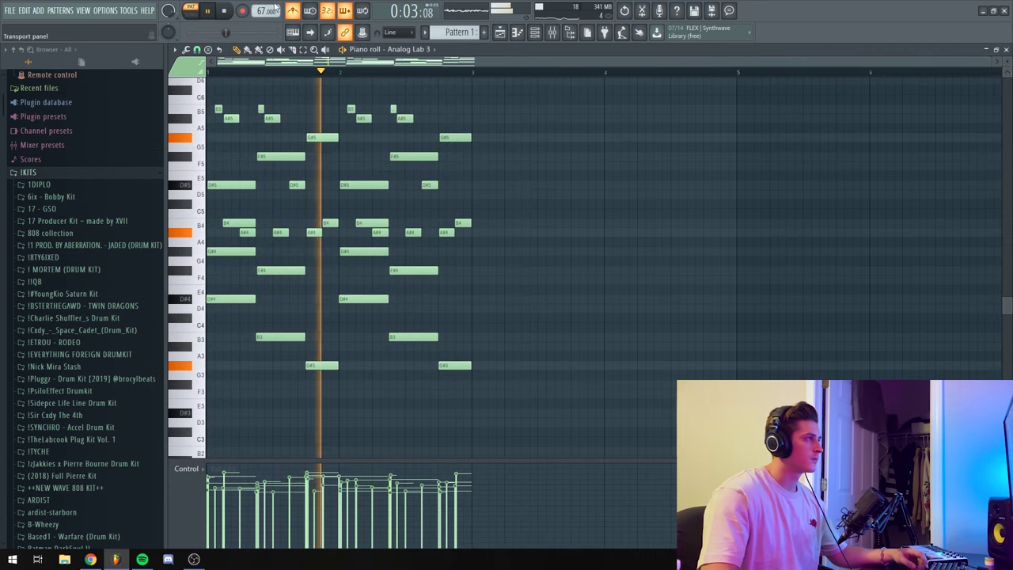
scroll(515, 356, "up", 1)
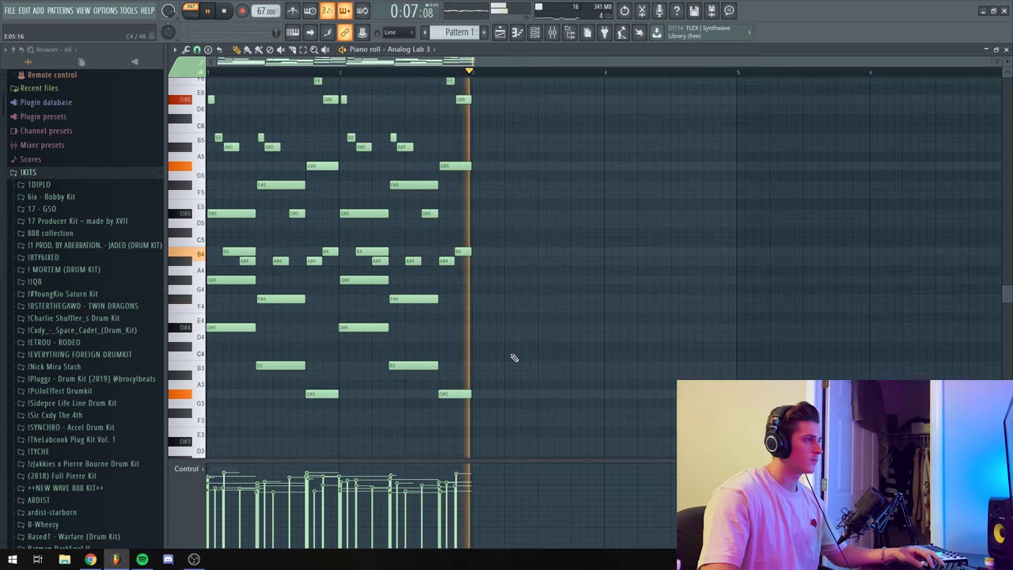
Duplicate both bars' D#4, B3 and G#3 root notes one octave lower at reduced velocity, and audition the result
left_click_drag(472, 421, 184, 326)
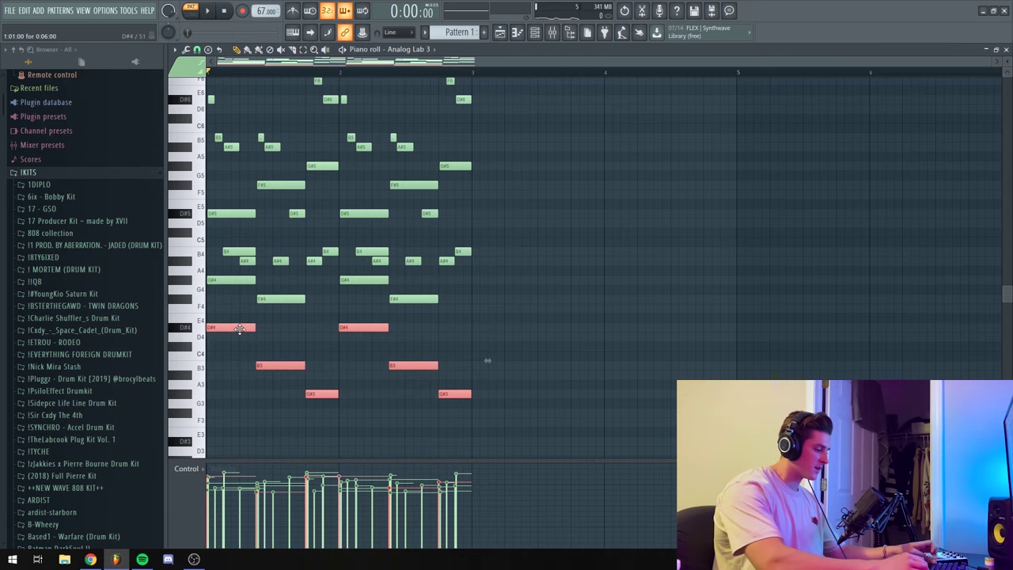
key("ctrl+Down")
scroll(265, 306, "down", 3)
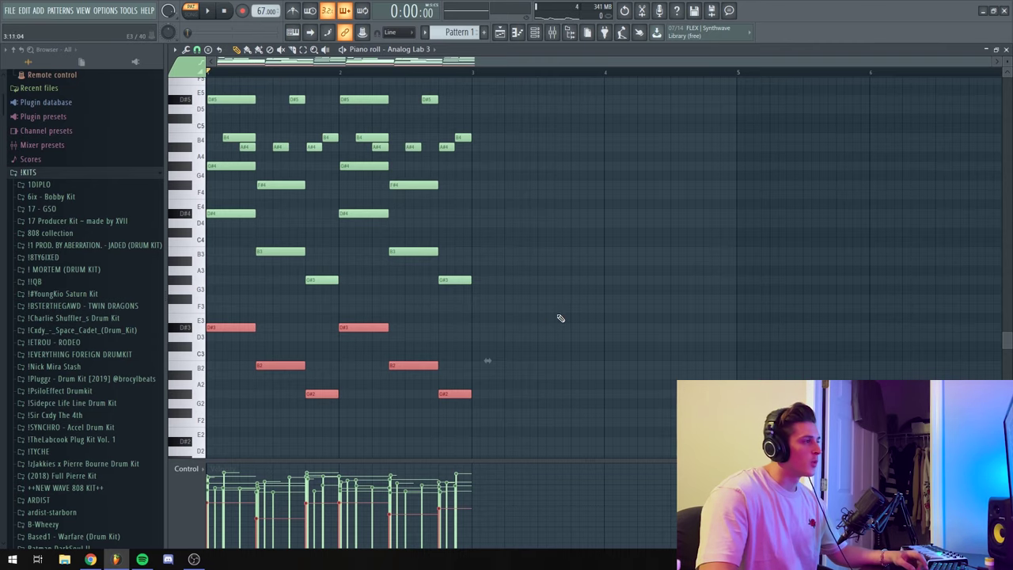
key("space")
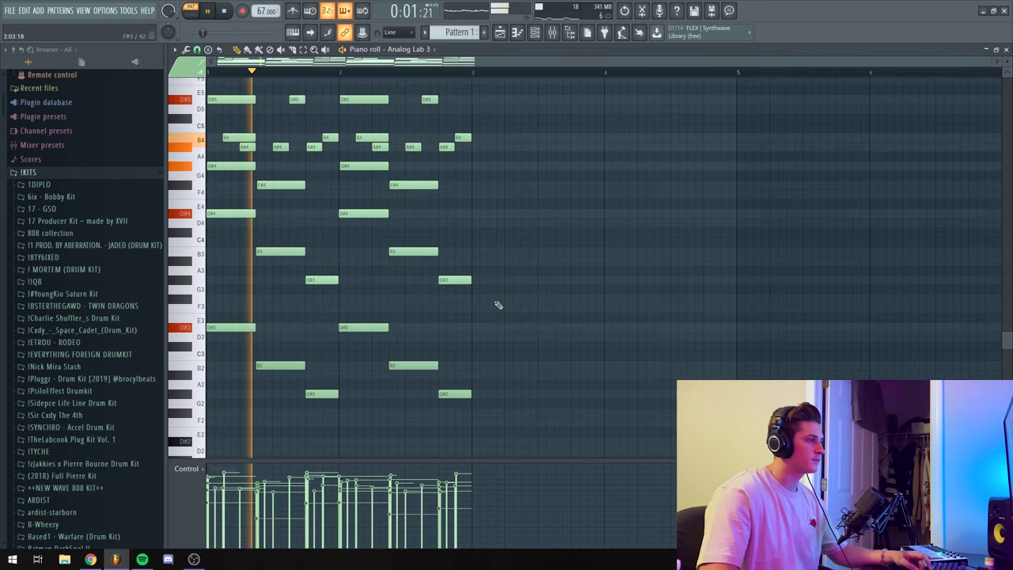
scroll(498, 305, "down", 1)
scroll(498, 305, "up", 3)
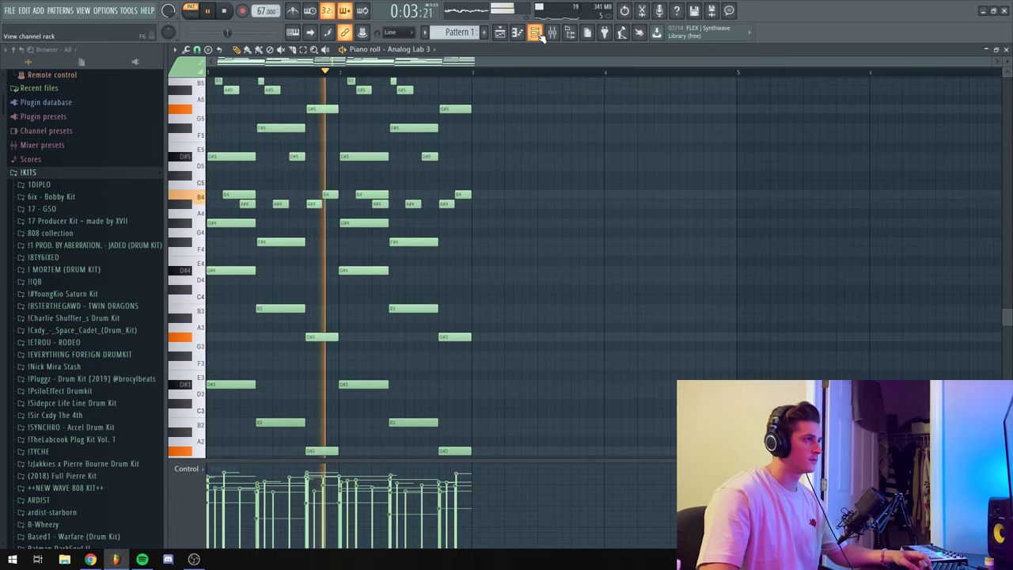
Clone the Analog Lab 3 channel in the channel rack and close the clone's plugin window
left_click(554, 34)
left_click(555, 34)
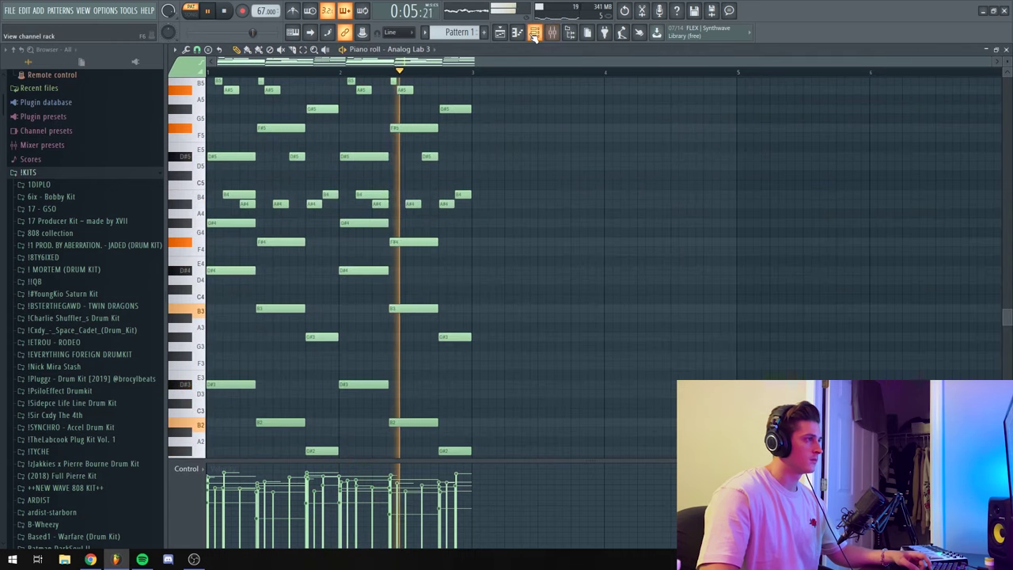
left_click(536, 35)
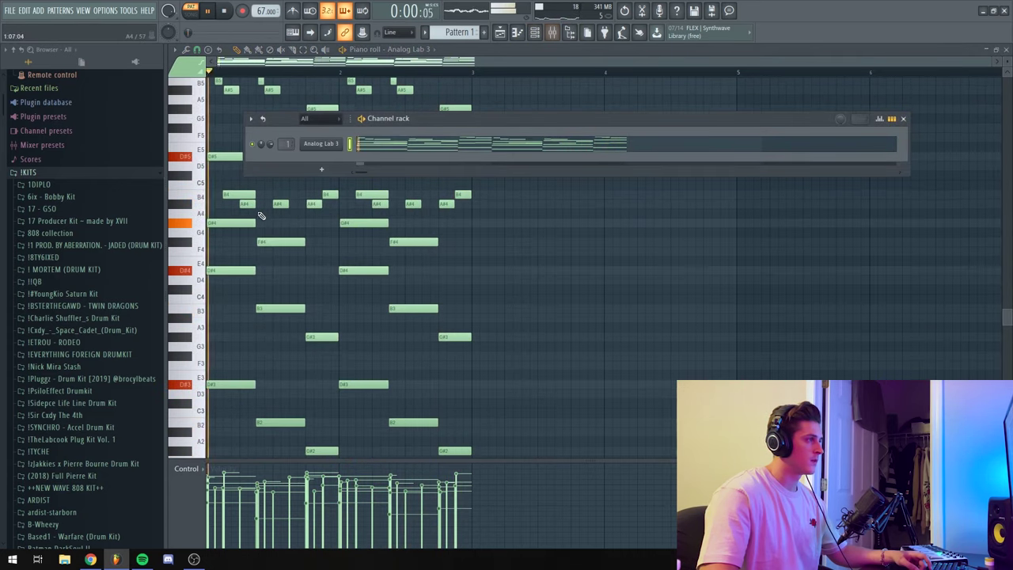
key("space")
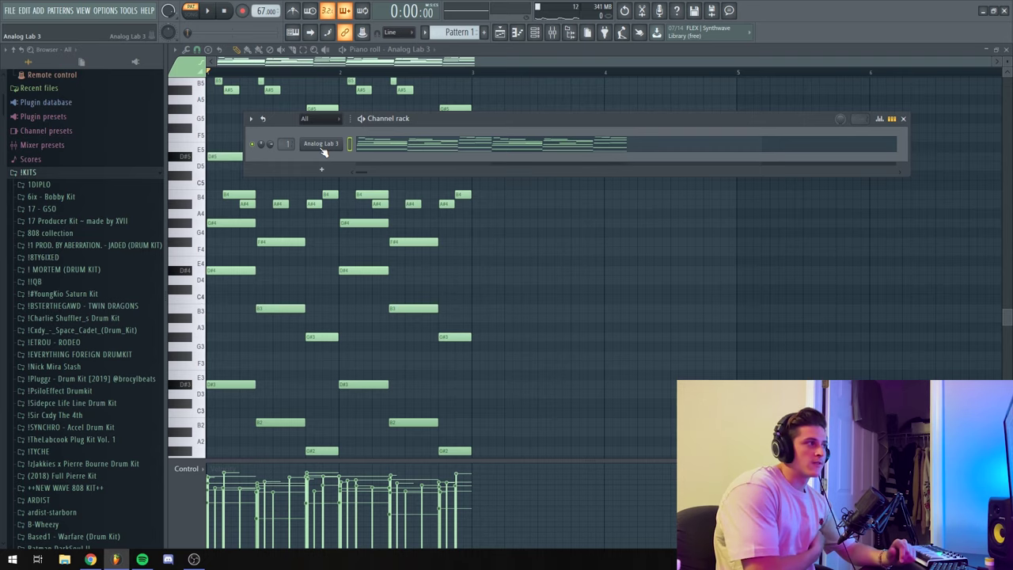
right_click(323, 146)
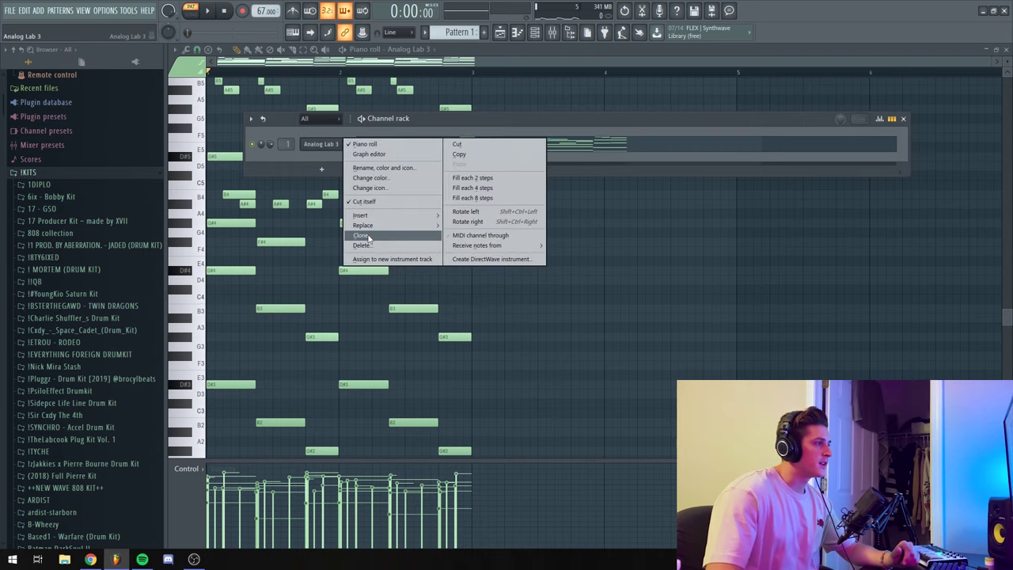
left_click(369, 235)
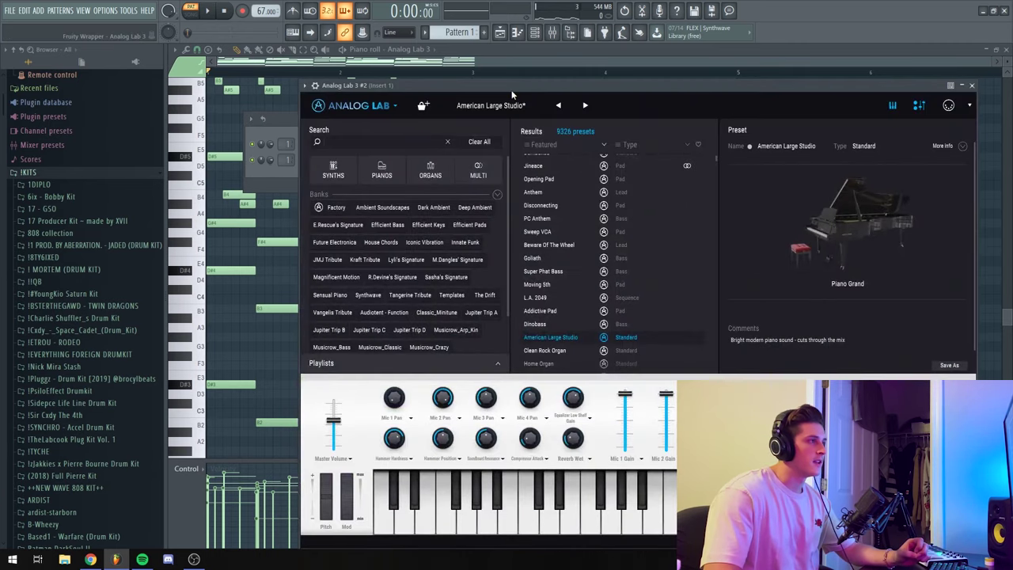
left_click_drag(510, 89, 499, 79)
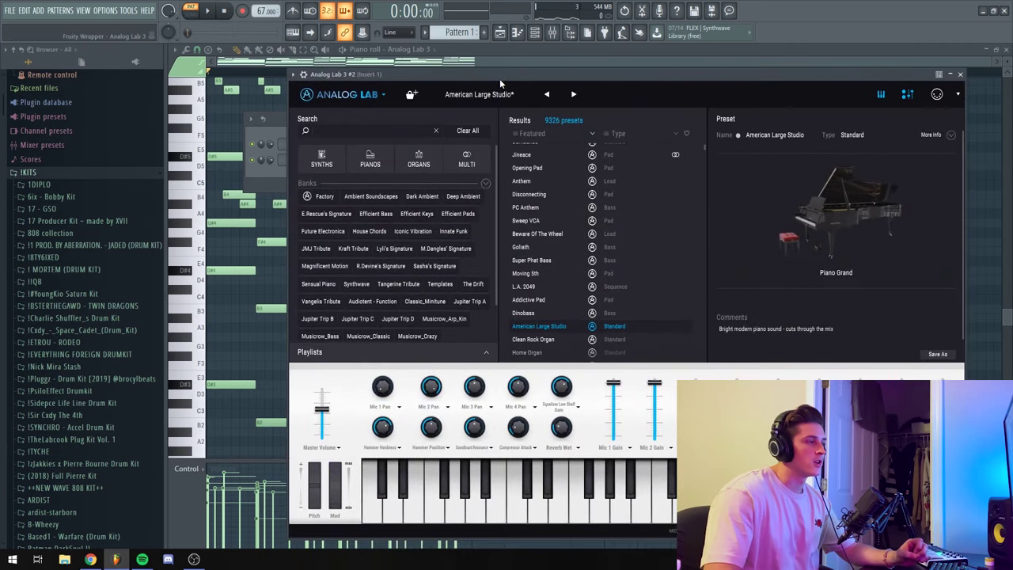
left_click(961, 74)
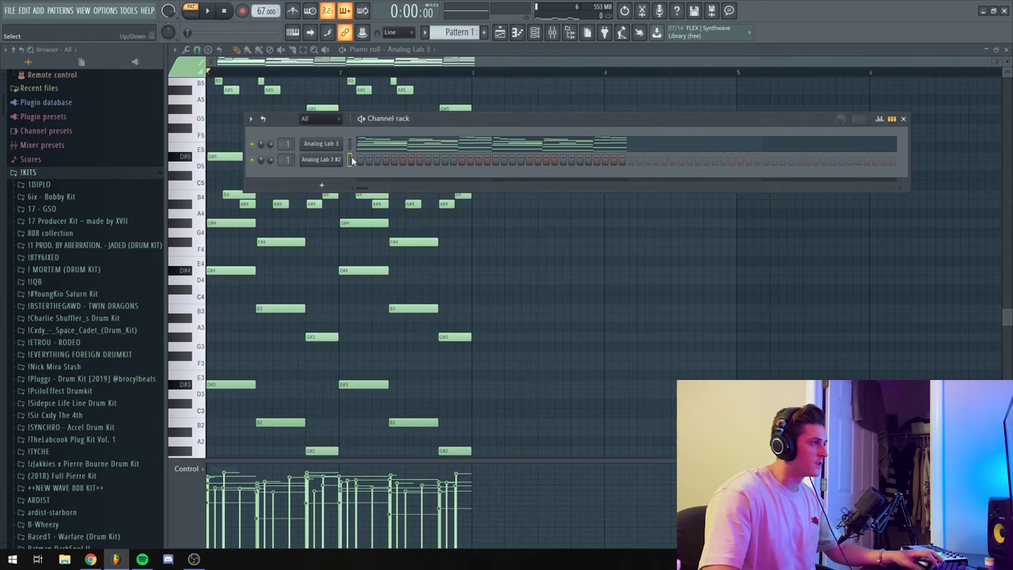
Paste the piano notes into the cloned Analog Lab channel and mute the original channel
key("ctrl+v")
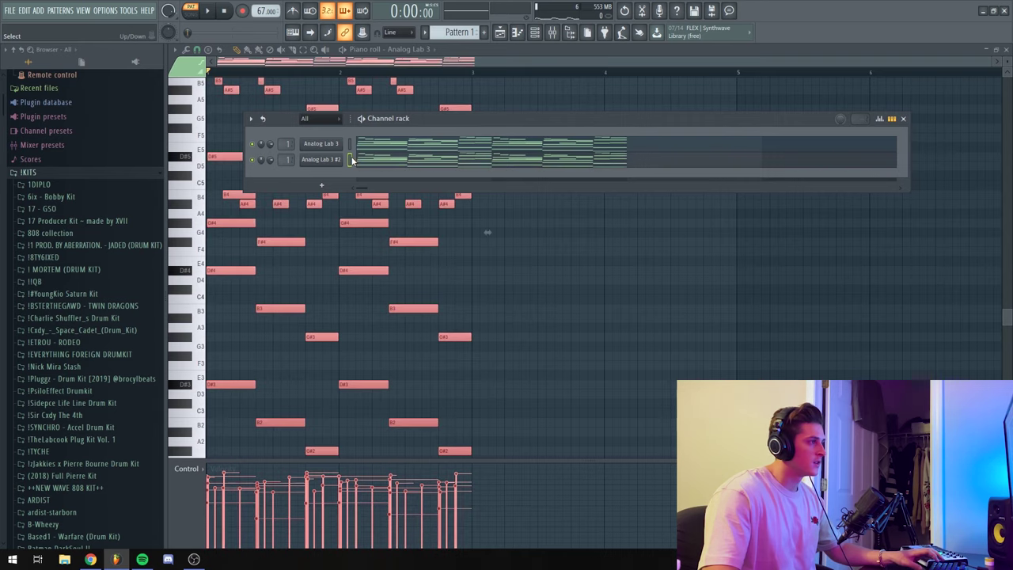
right_click(254, 161)
left_click(256, 166)
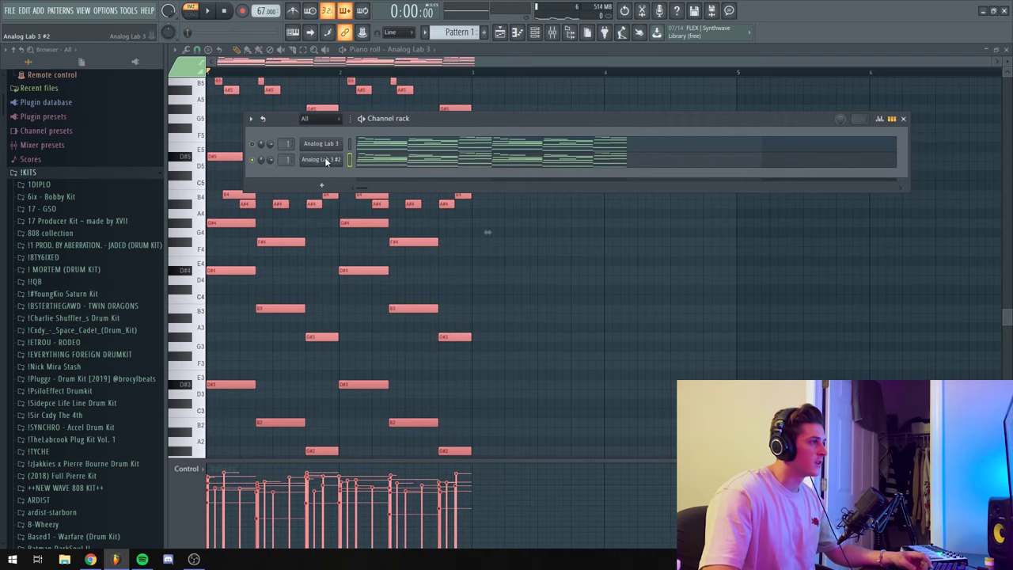
Load the Mini_Rhodes preset from the Keyboards_2 synths in the cloned channel and route the channel to mixer track 2
left_click(325, 161)
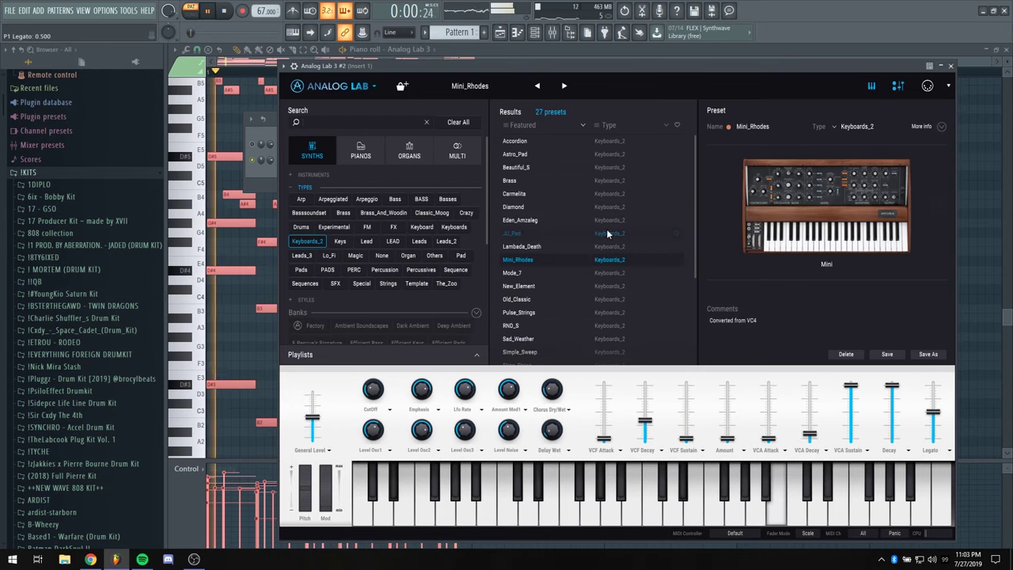
left_click(951, 66)
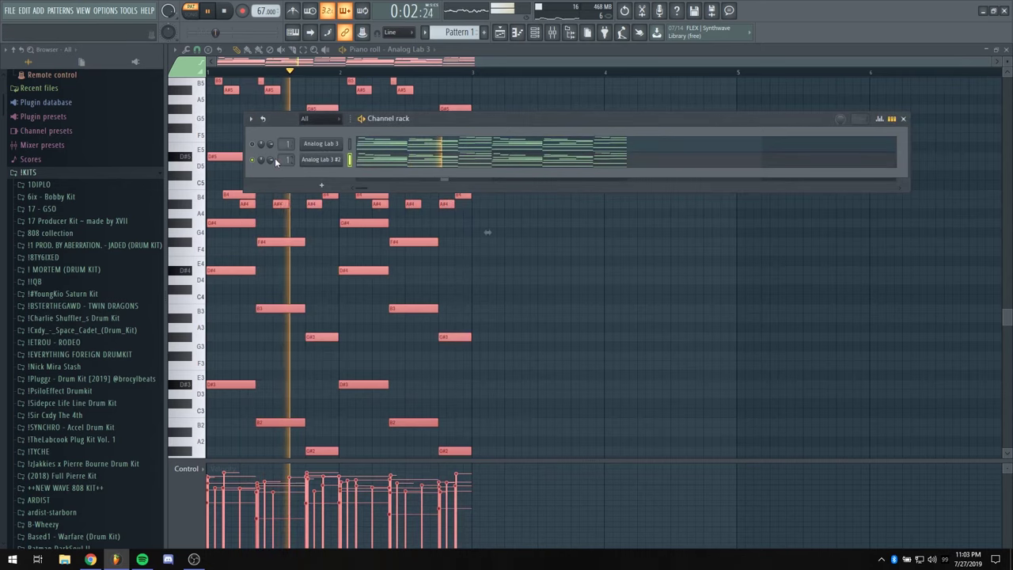
left_click_drag(288, 160, 289, 153)
Unmute the original piano channel and lower its volume to about 70% while both layers play
left_click(553, 33)
key("space")
key("space")
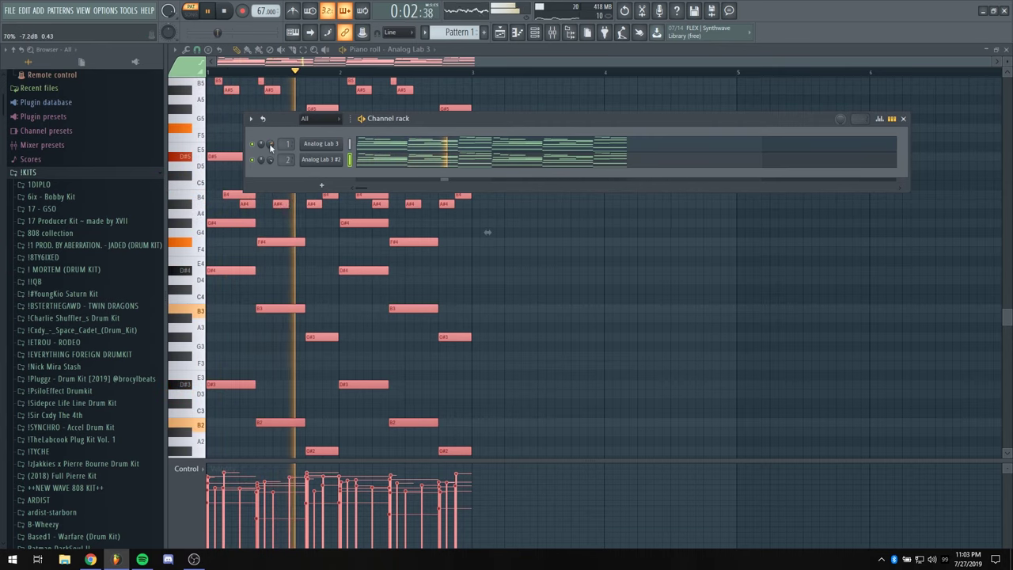
Add FabFilter Pro-Q 2 to slot 10 of Insert 1 with a high shelf of about -5.5 dB at 13927 Hz, Q 0.300
left_click(553, 34)
left_click(262, 207)
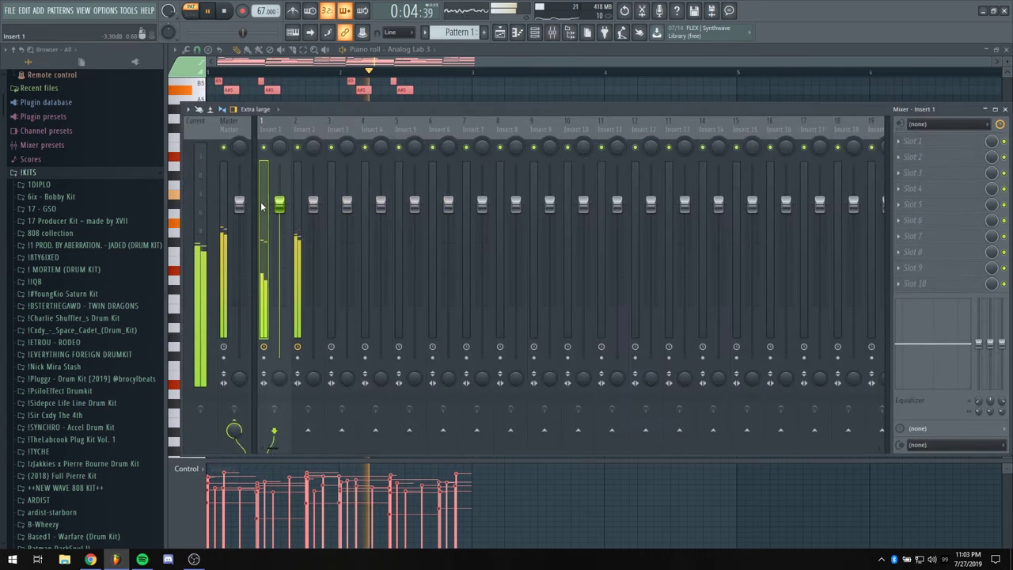
left_click(933, 291)
left_click(673, 415)
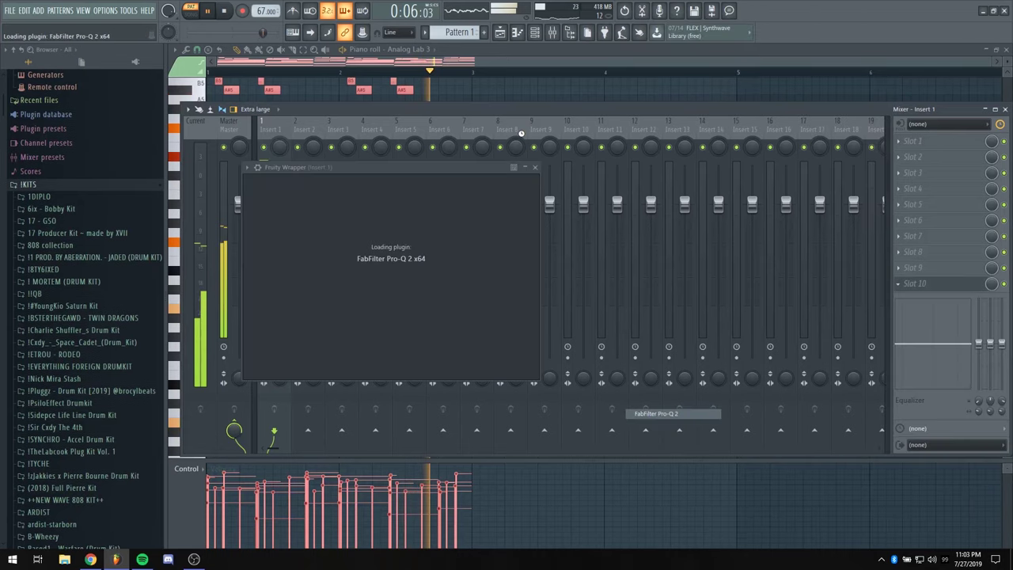
left_click(701, 297)
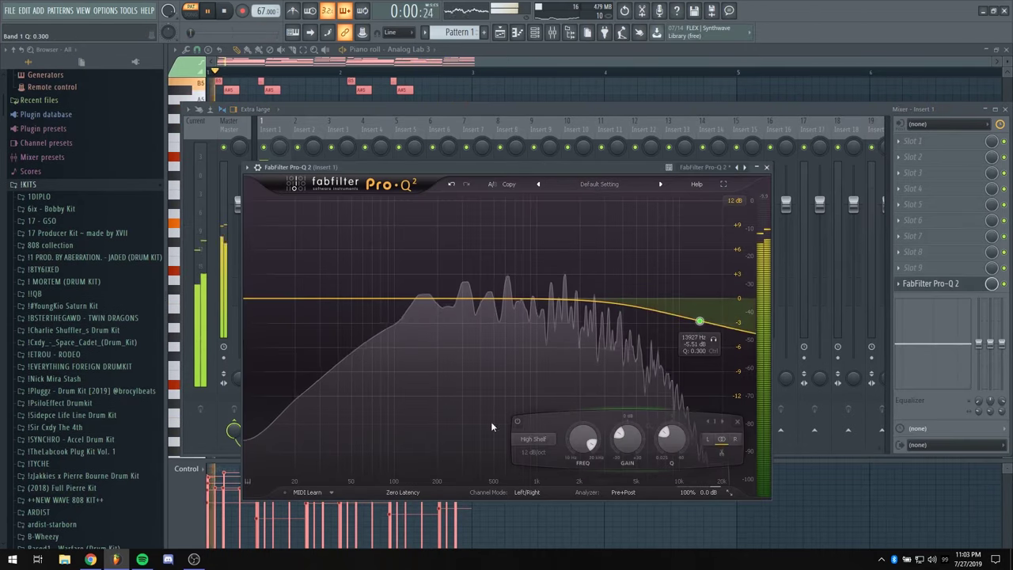
Change the high shelf band to a High Cut and move it to a lower frequency
left_click(533, 439)
left_click(546, 499)
left_click_drag(700, 378, 665, 342)
Add a second Pro-Q 2 band on Insert 1 and make it a 36 dB/oct Low Cut at about 210 Hz
left_click(307, 301)
left_click_drag(308, 301, 393, 314)
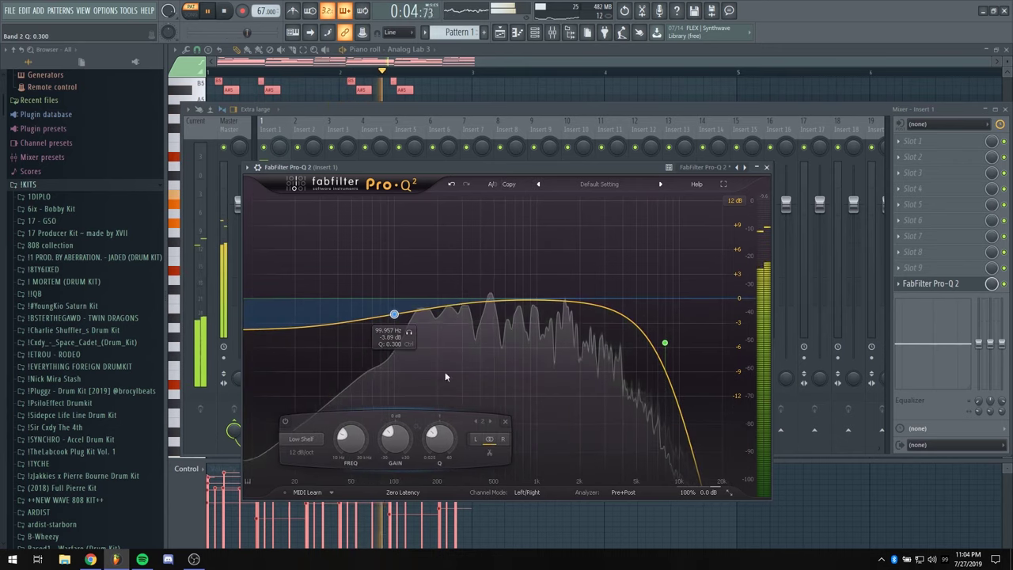
left_click(300, 439)
left_click(309, 500)
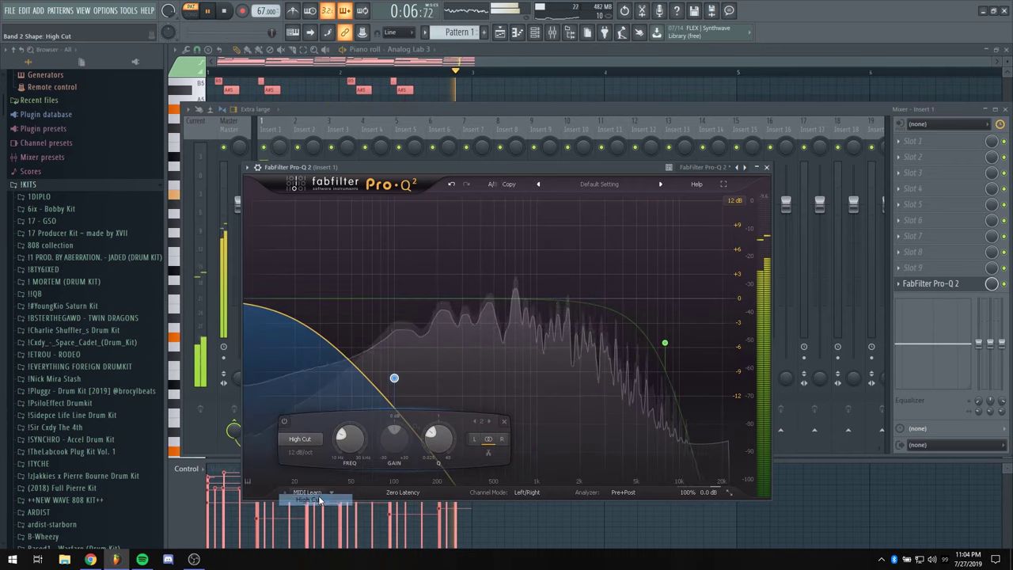
left_click(300, 438)
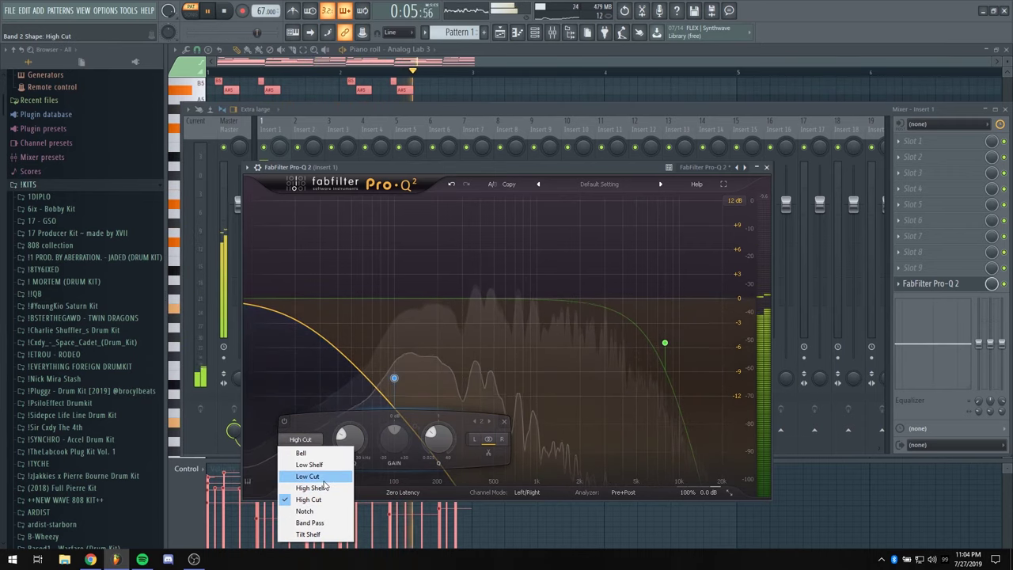
left_click(309, 475)
left_click_drag(399, 376, 446, 304)
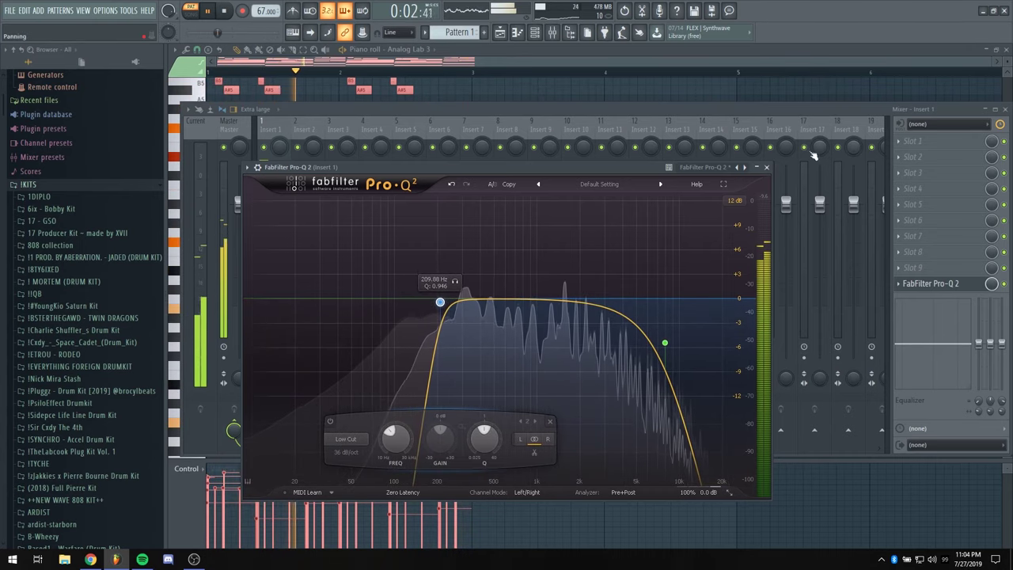
left_click(767, 168)
Delete the lowest D#3, B2 and G#2 notes in both bars of the Analog Lab 3 #2 pattern
left_click(534, 32)
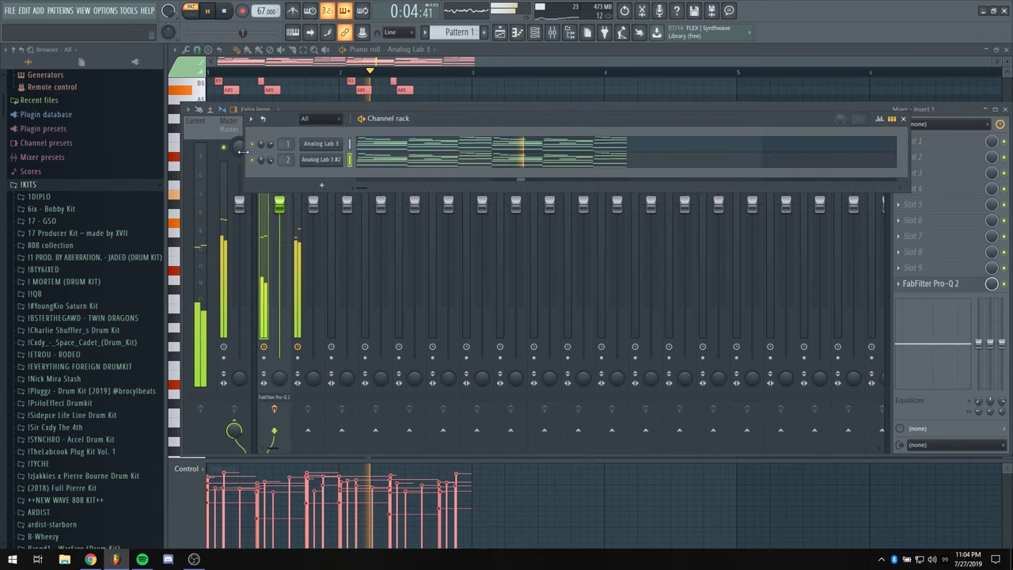
left_click_drag(262, 32, 266, 32)
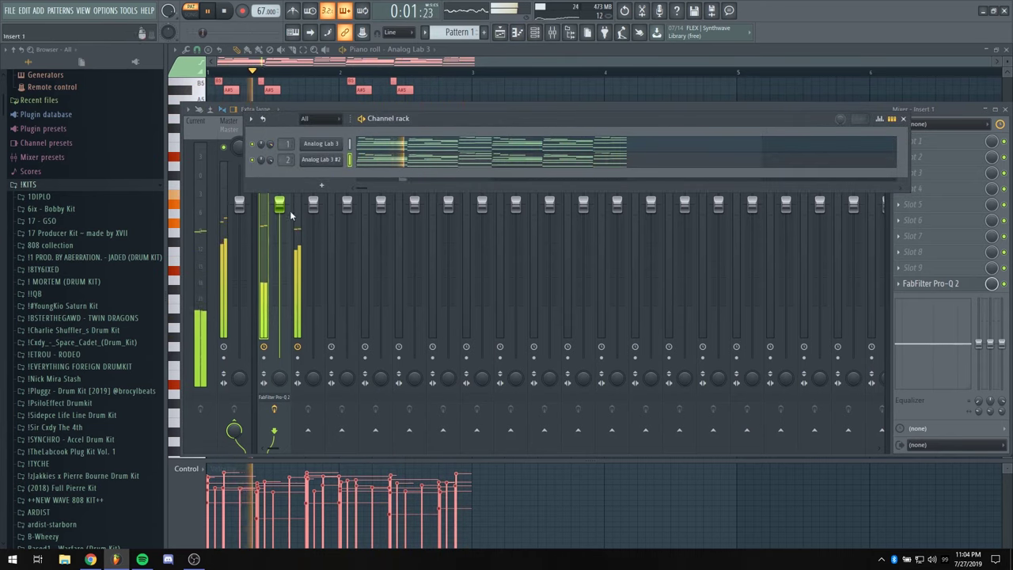
left_click(299, 218)
left_click(945, 290)
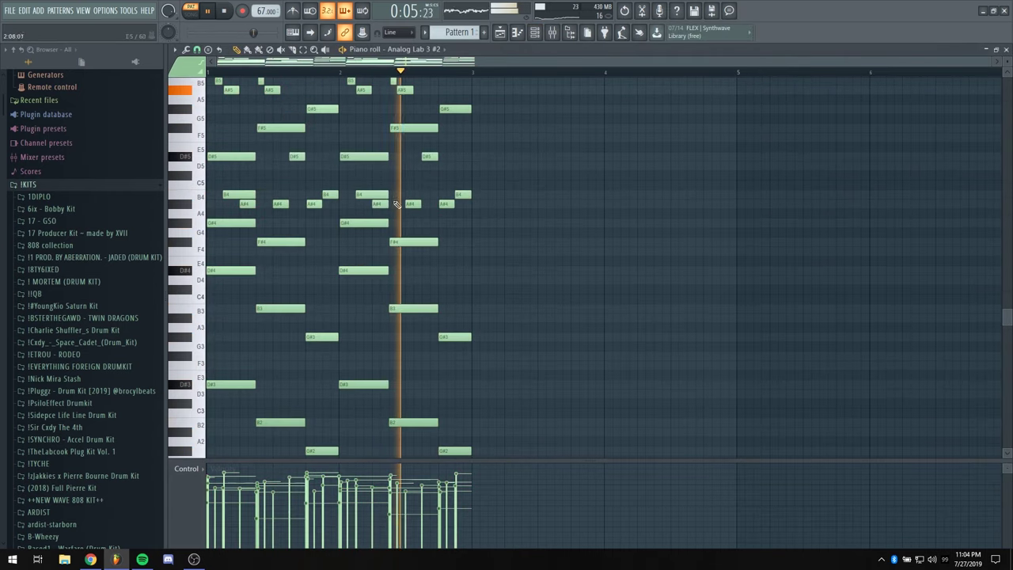
scroll(396, 205, "down", 4)
right_click(400, 307)
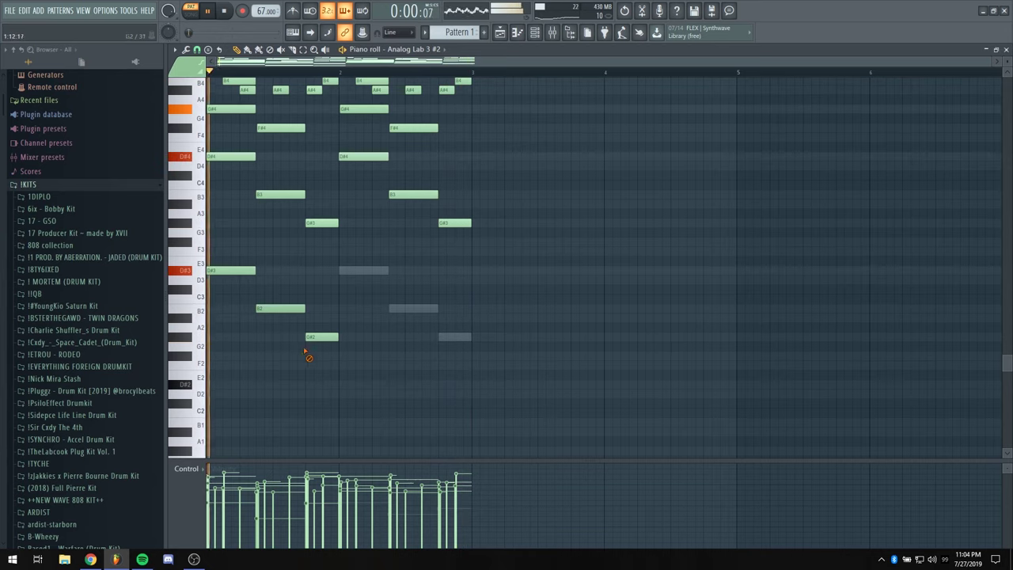
right_click(285, 310, "alt")
right_click(232, 271, "alt")
right_click(321, 337, "alt")
key("space")
key("space")
Add FabFilter Pro-Q 2 to slot 10 of Insert 2 and load its CLAP preset with a low cut at about 158 Hz
left_click(565, 30)
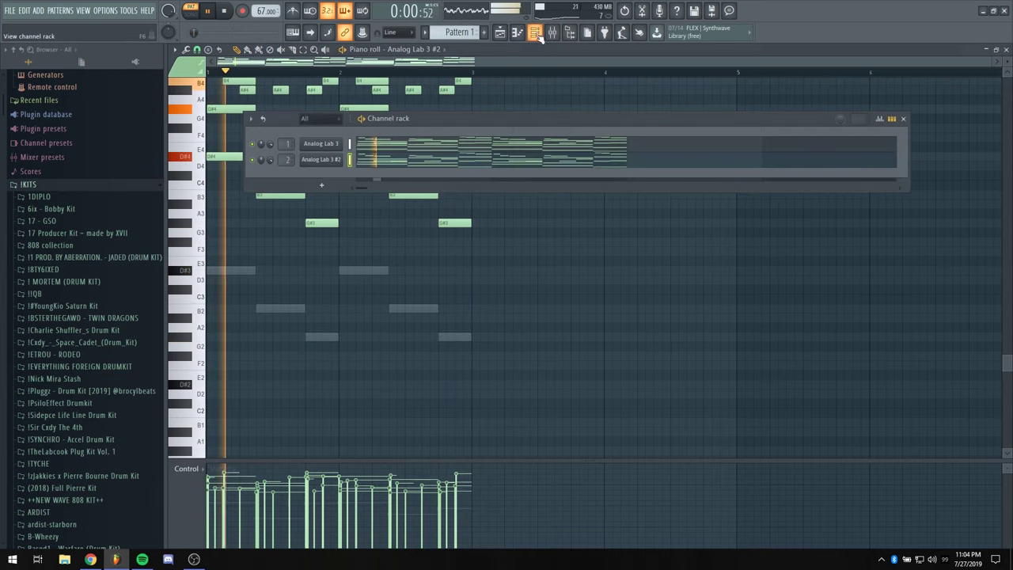
left_click(553, 33)
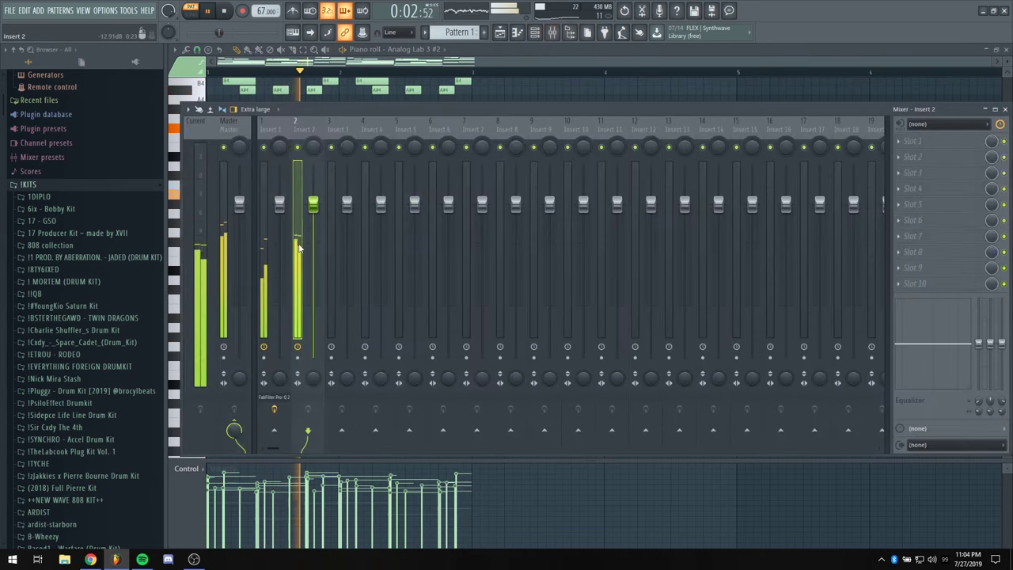
left_click(949, 286)
left_click(673, 408)
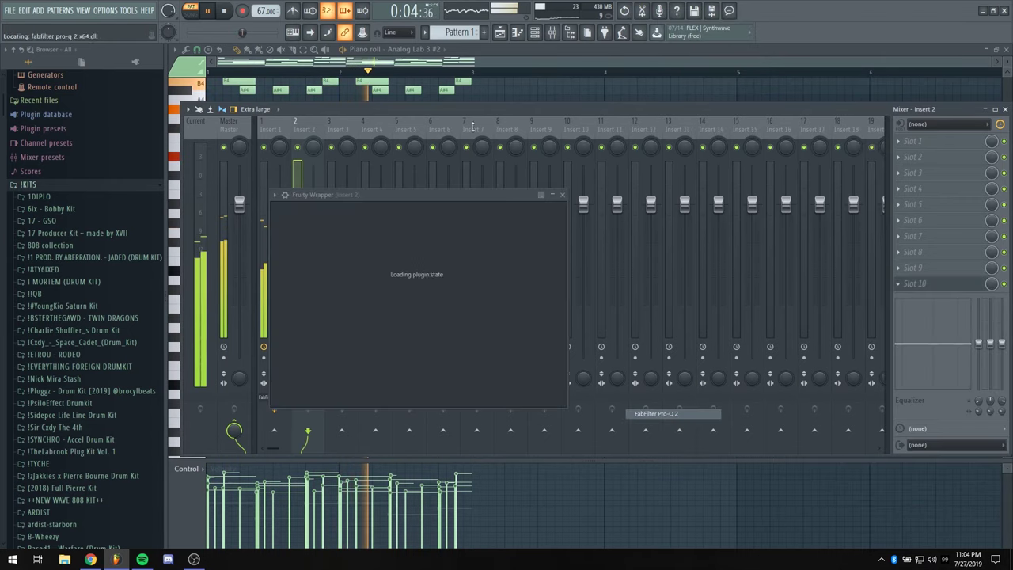
left_click(565, 212)
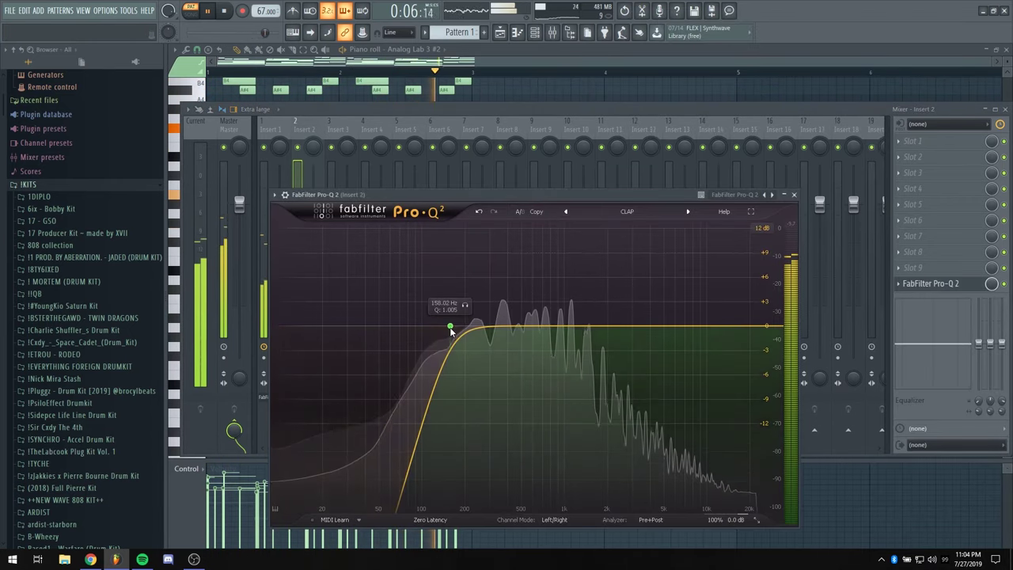
left_click(794, 194)
key("space")
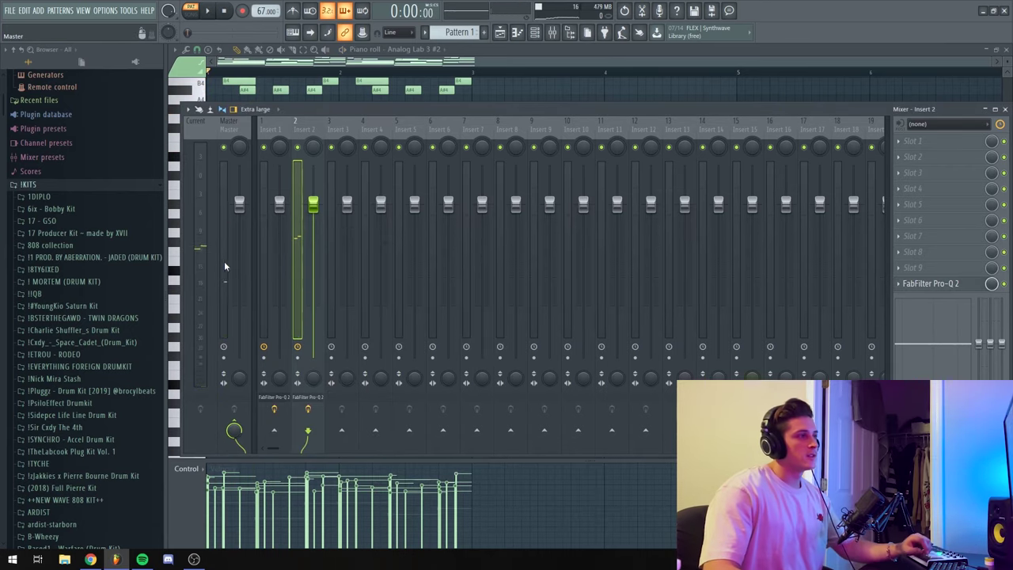
Review the preset loaded in the Analog Lab 3 #2 channel and return to mixer Insert 1
left_click(534, 33)
left_click(318, 161)
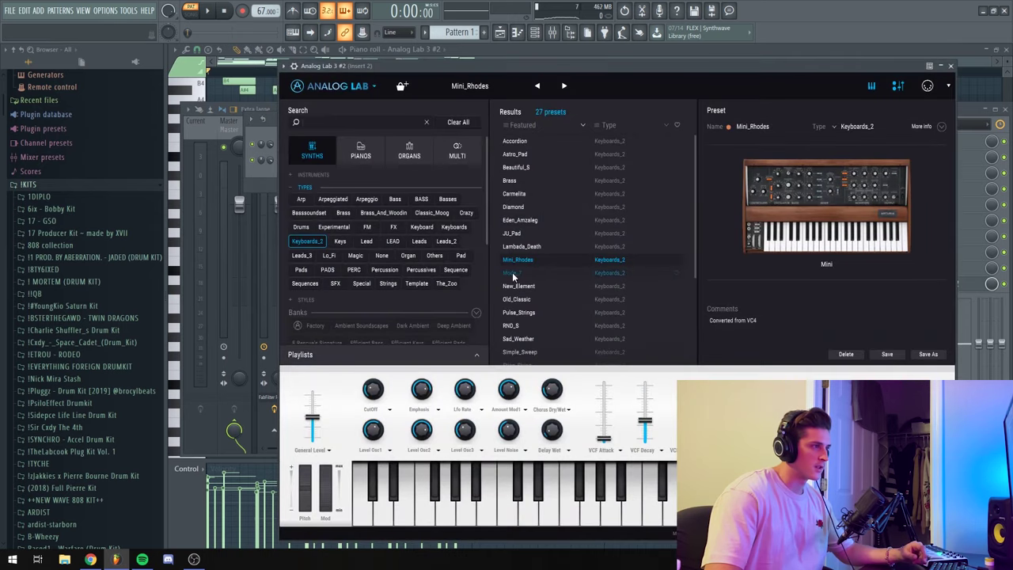
left_click(952, 66)
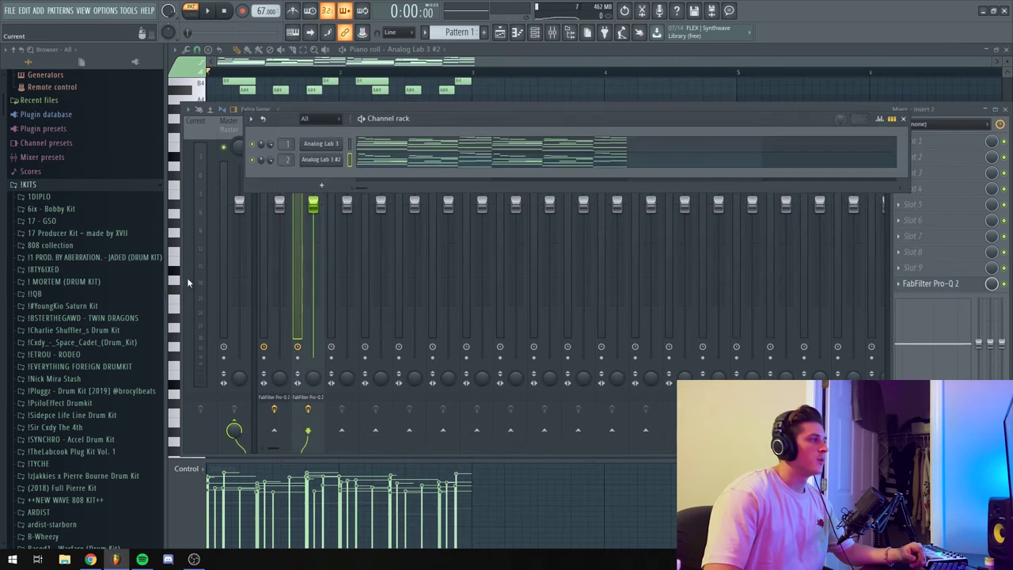
left_click(264, 231)
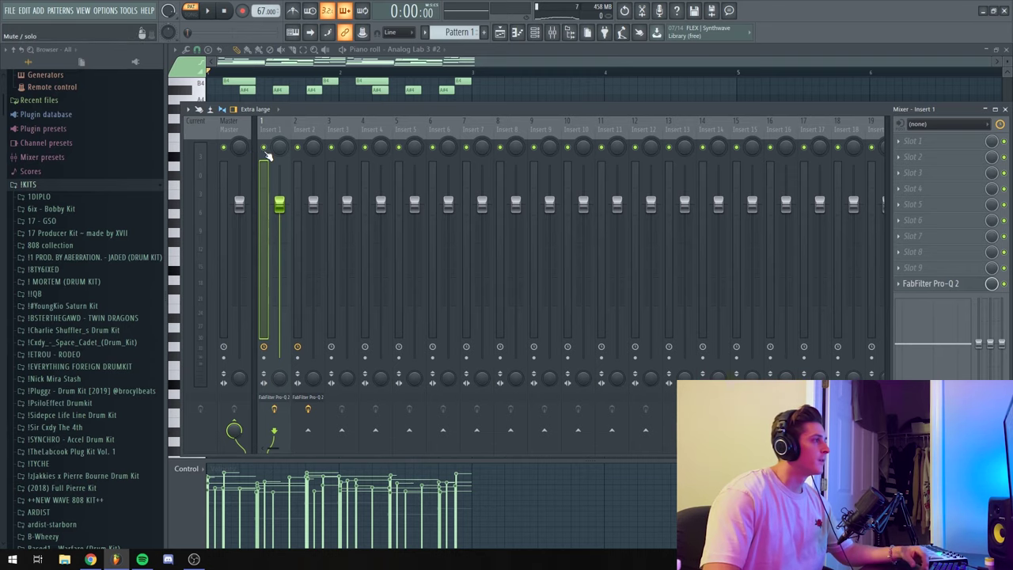
Add a Prophet V3 instrument channel to the channel rack
key("F9")
left_click(334, 187)
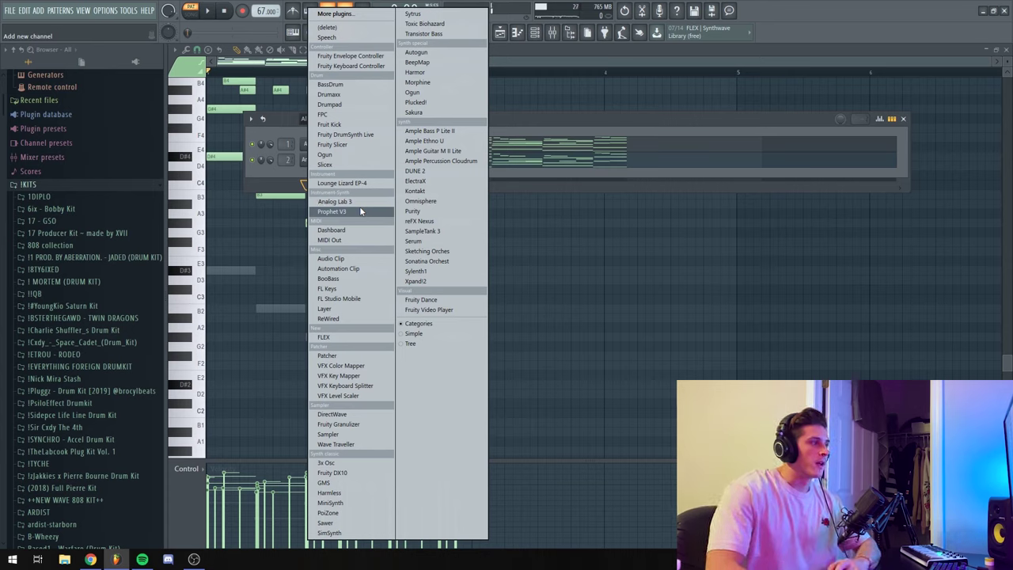
left_click(360, 212)
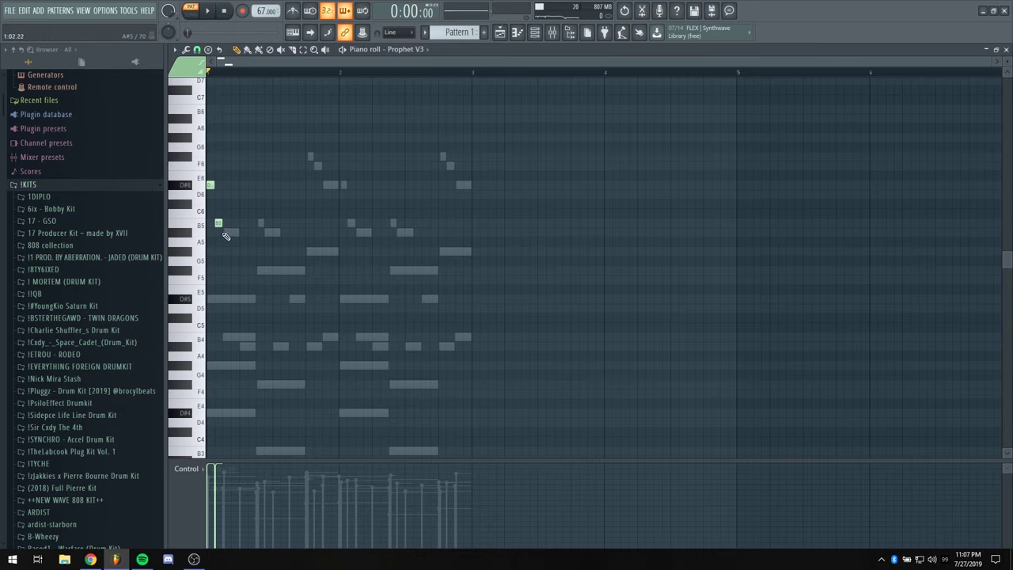
Add a two-step A#5 note after the D#6 and B5 notes in the Prophet V3 melody and play it back
left_click(224, 233)
key("space")
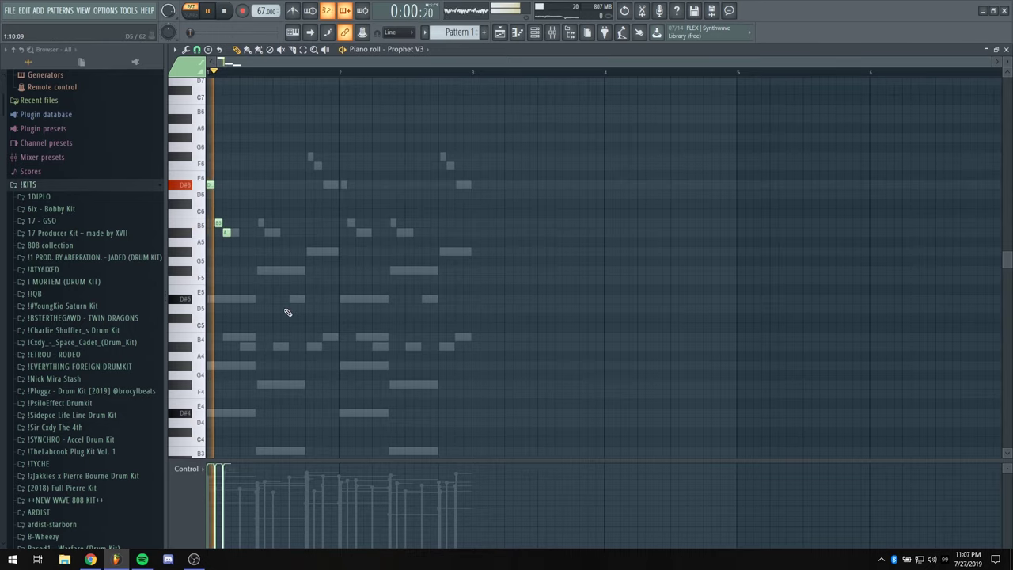
key("space")
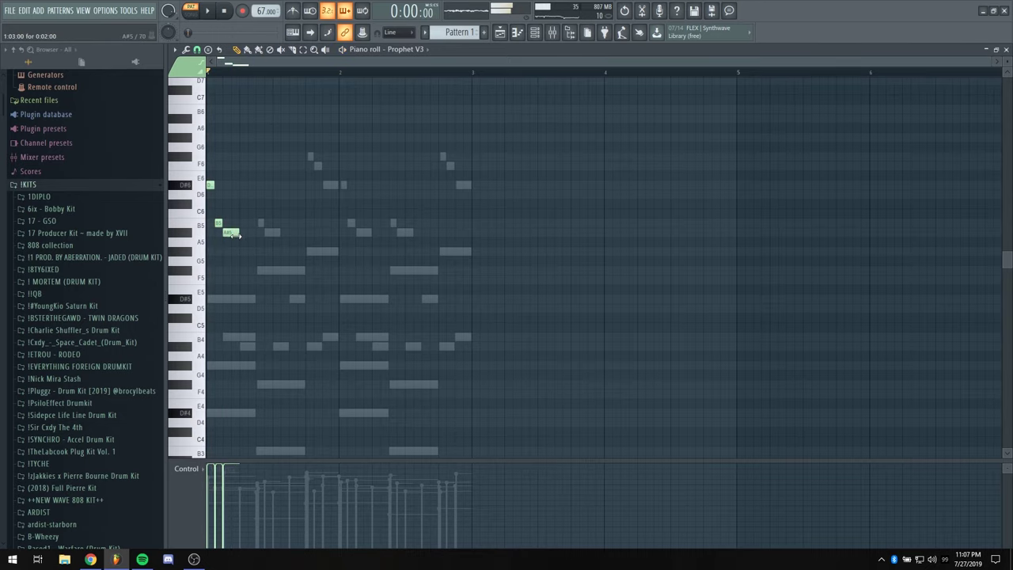
scroll(240, 241, "up", 1)
scroll(243, 241, "down", 1)
key("space")
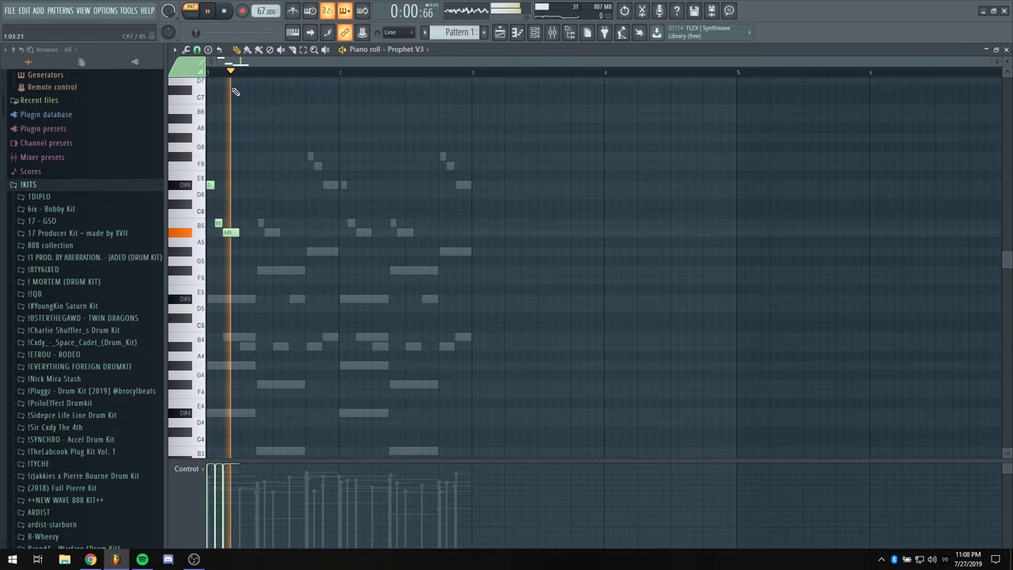
key("space")
Set the note snap to 1/2 step and add descending G#5, F#5 and F5 notes after the A#5 note
scroll(248, 75, "up", 2)
left_click(197, 50)
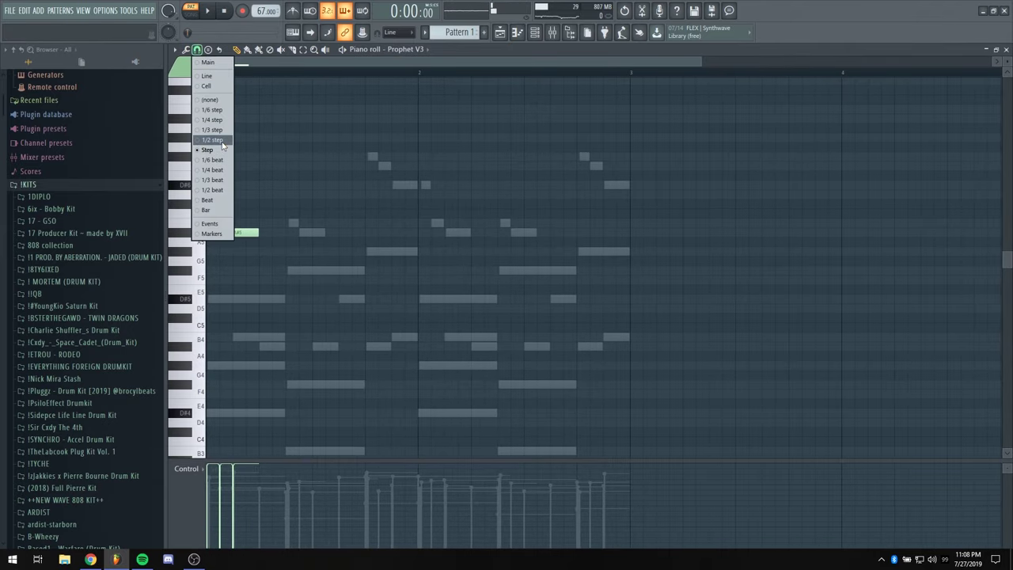
left_click(223, 140)
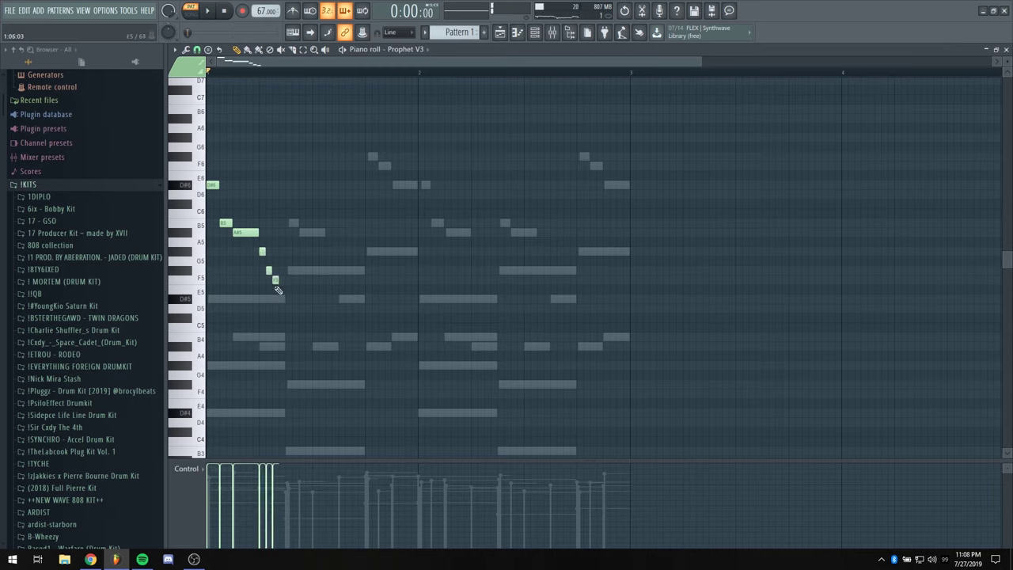
key("space")
Raise the three descending notes an octave and lower the last two to F6 and D#6
left_click_drag(307, 287, 261, 251)
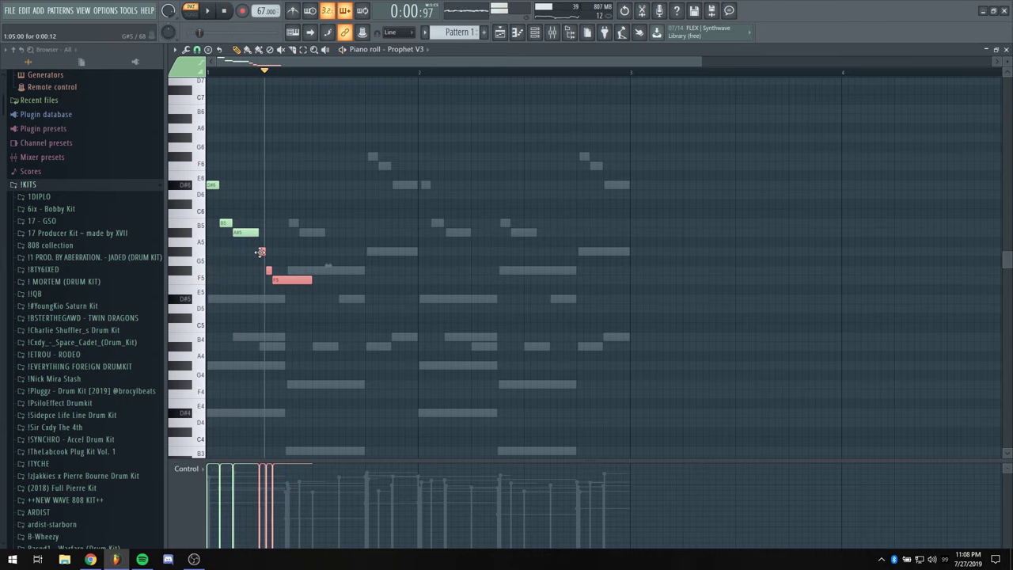
key("ctrl+Up")
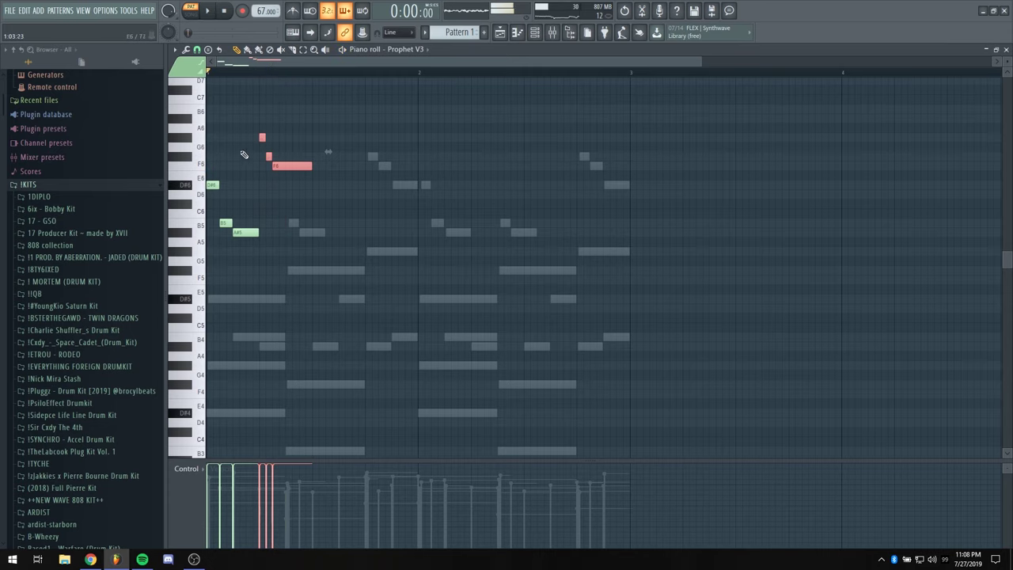
left_click(319, 205, "ctrl")
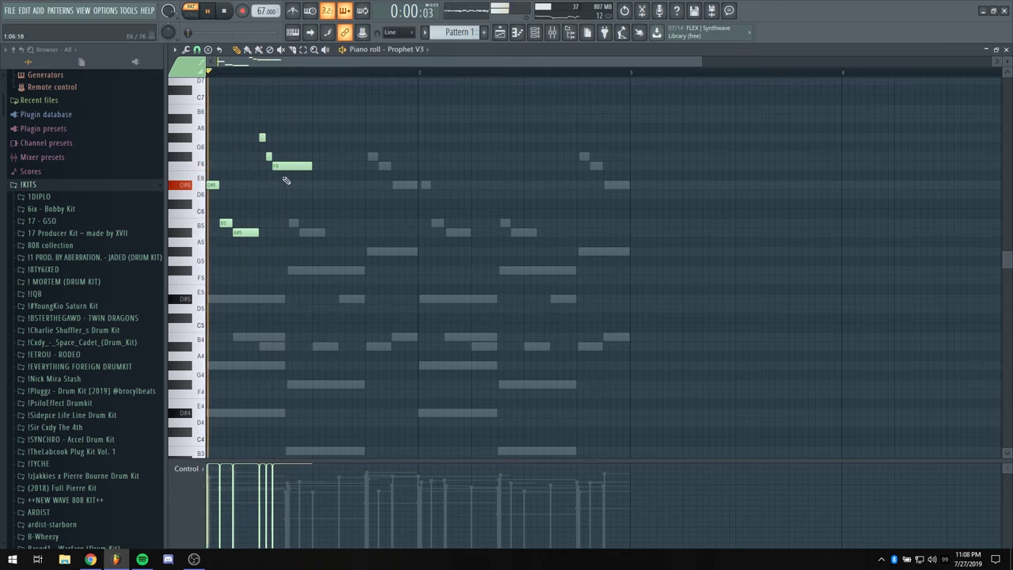
mouse_move(285, 167)
left_mouse_down()
mouse_move(289, 189)
mouse_move(267, 167)
left_mouse_up()
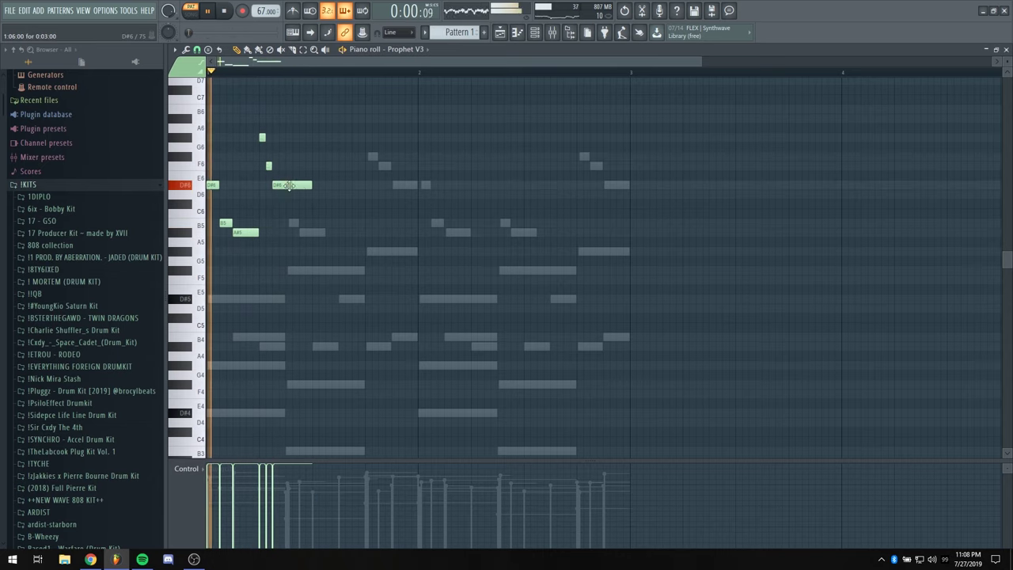
key("space")
Add rising two-step F#5, G#5 and A#5 notes to finish bar 1 of the Prophet V3 melody
key("F6")
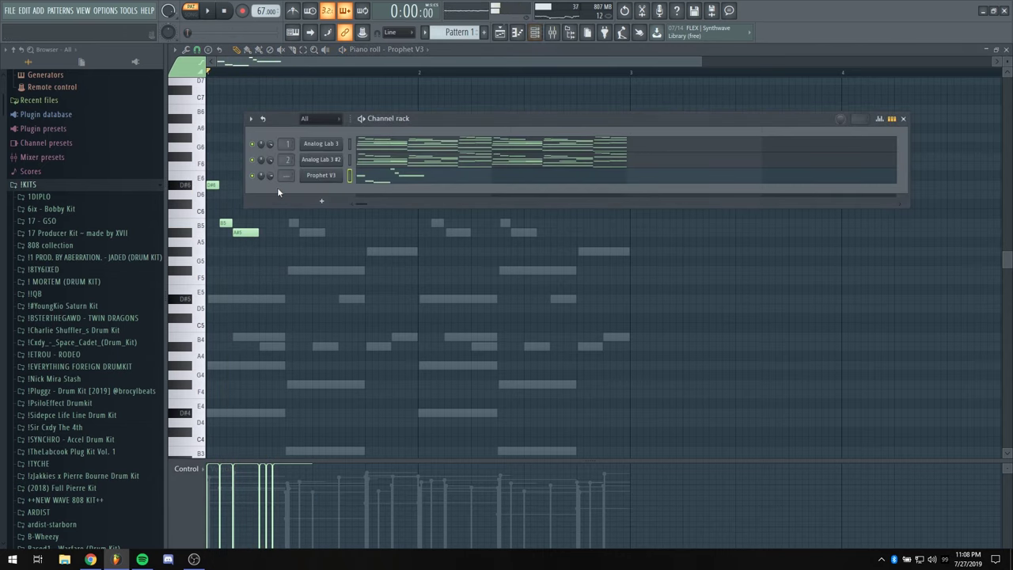
key("space")
key("F6")
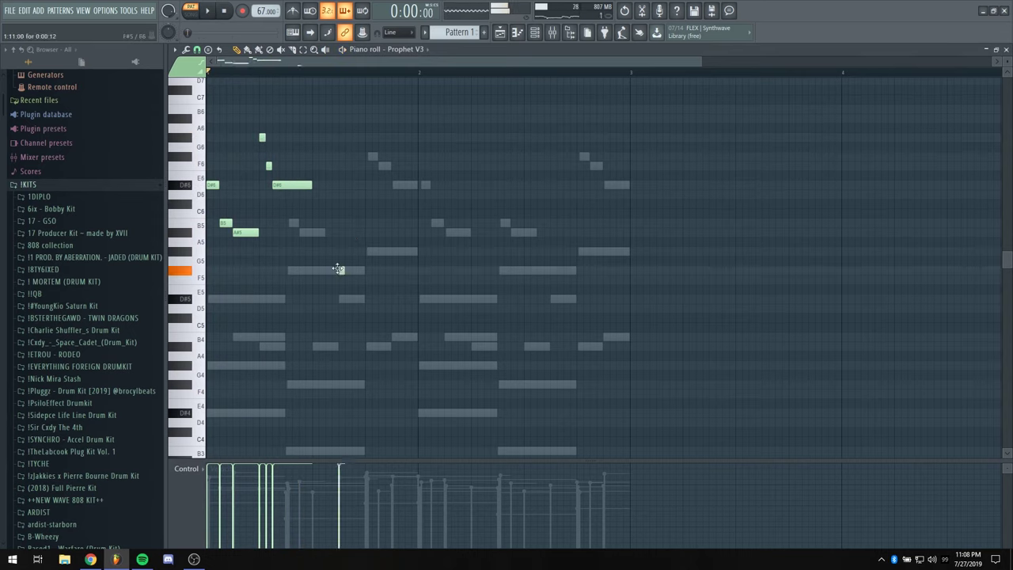
key("space")
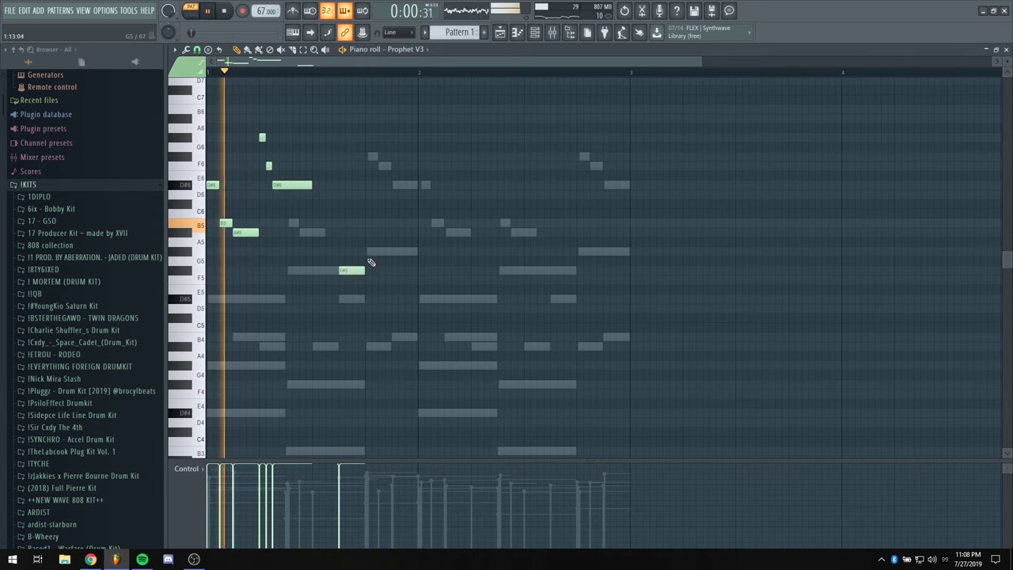
left_click(372, 251)
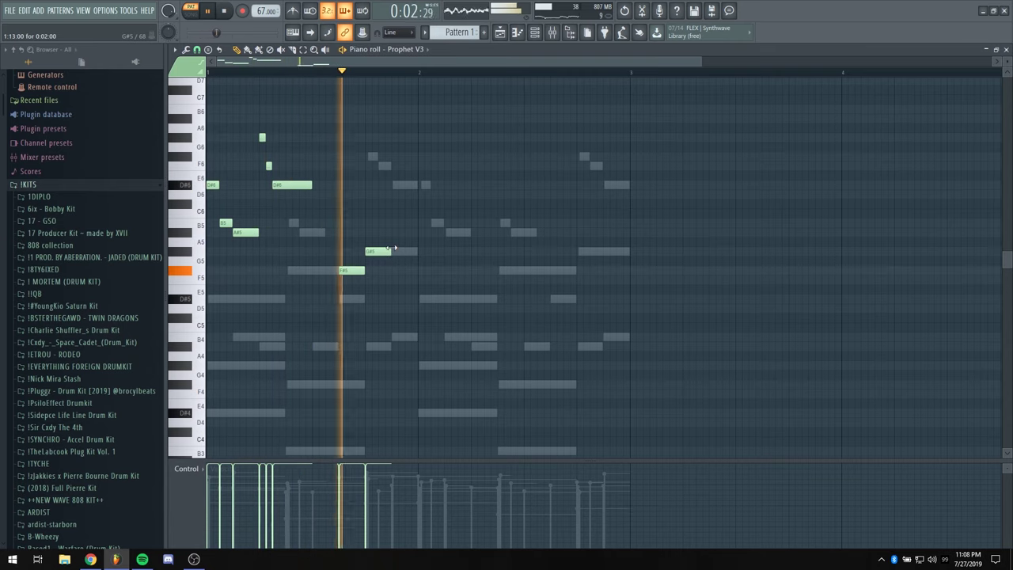
left_click(400, 232)
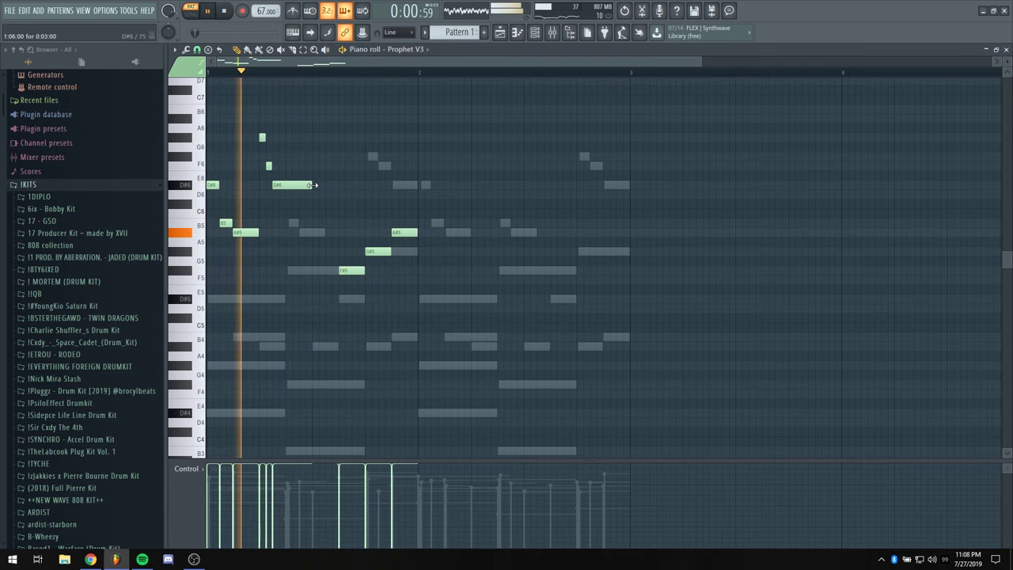
Shift the G#6, F6 and D#6 phrase two steps later and lengthen the first A#5 note to about 3.5 steps
left_click_drag(312, 185, 287, 141)
key("space")
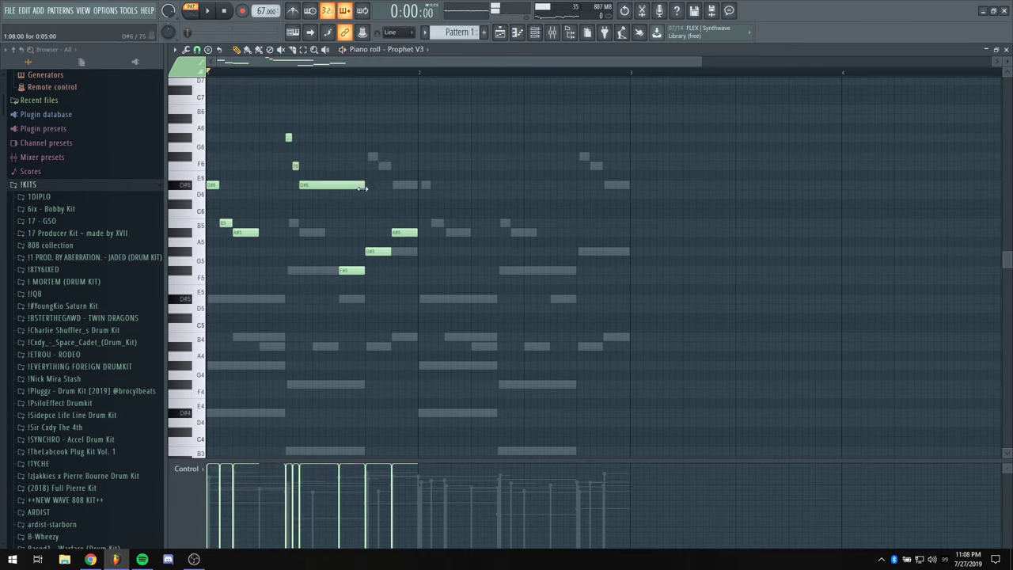
key("space")
left_click_drag(259, 233, 276, 234)
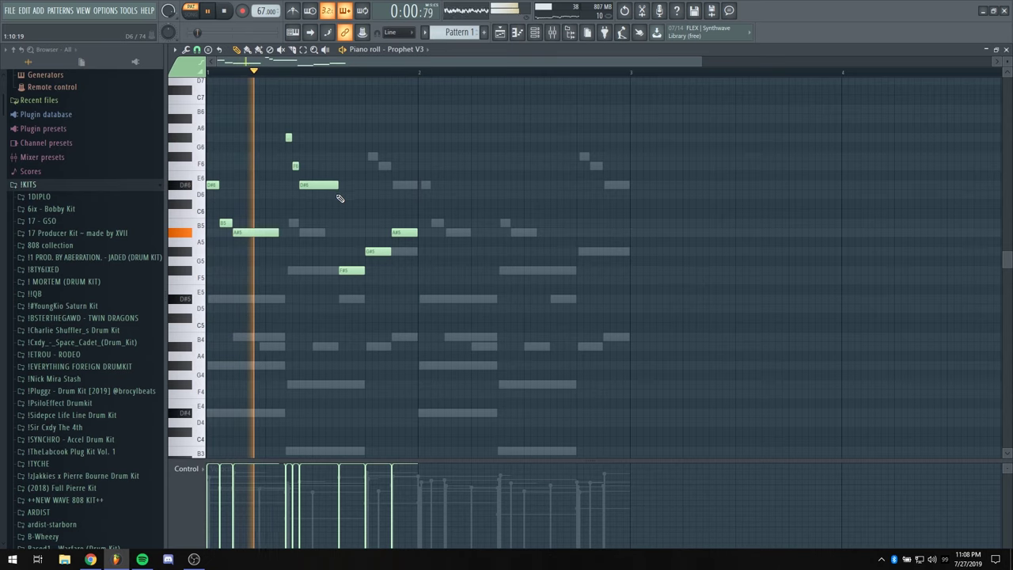
Duplicate the one-bar Prophet V3 melody into bar 2, stop playback and show the channel rack
key("ctrl+b")
key("space")
left_click(538, 30)
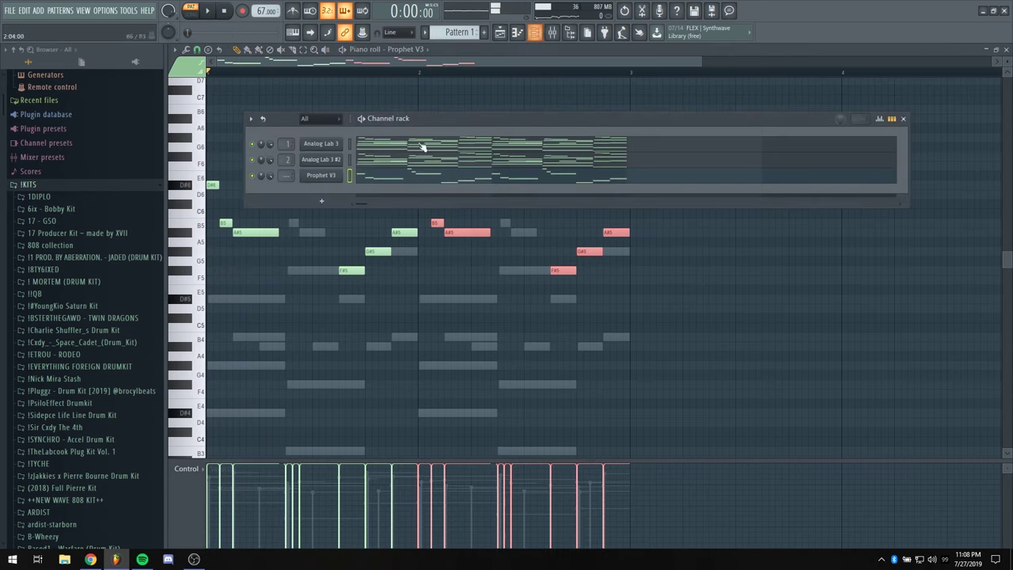
Load the New Story lead preset in the Prophet V3, audition it with the melody and close the plugin
left_click(331, 178)
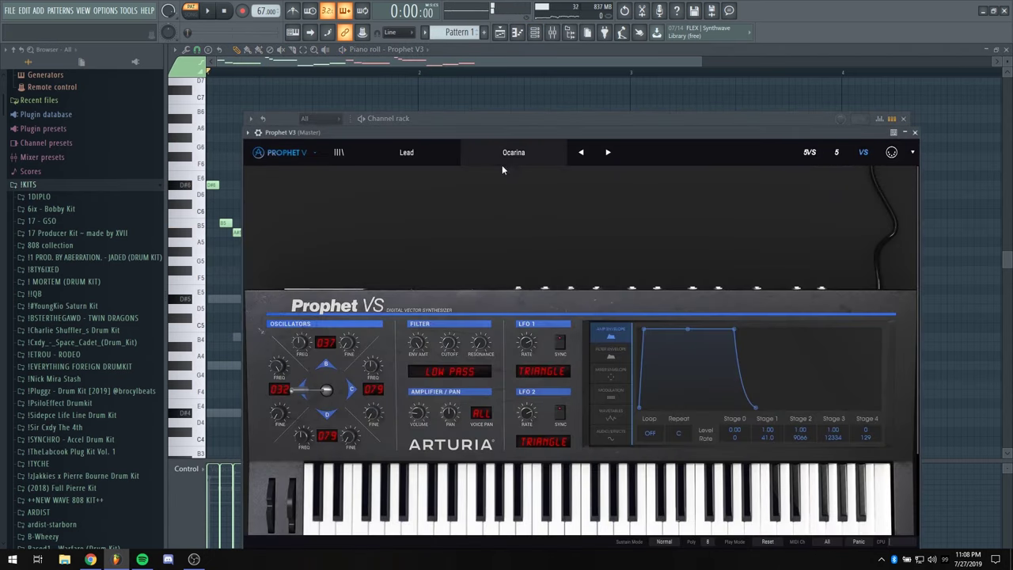
left_click(428, 152)
mouse_move(424, 261)
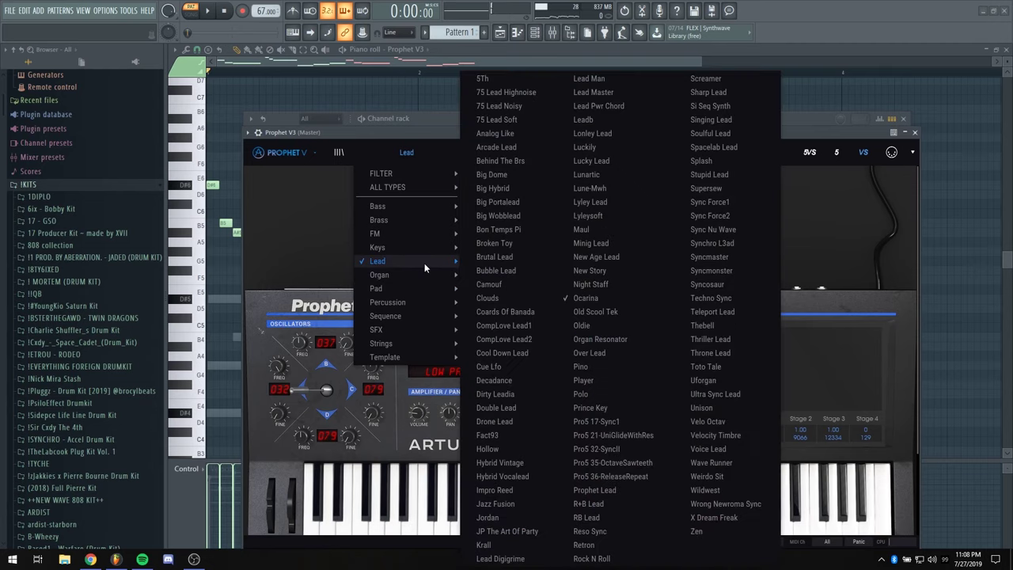
left_click(605, 270)
key("space")
left_click_drag(529, 132, 522, 113)
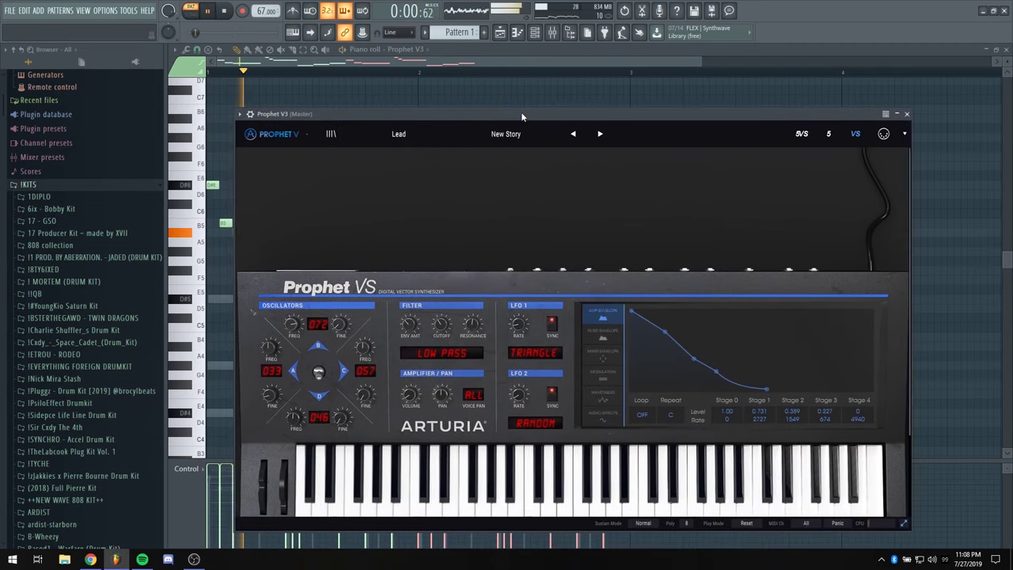
left_click(911, 115)
Solo the Prophet V3 channel and play its melody alone with the notes deselected
right_click(253, 176)
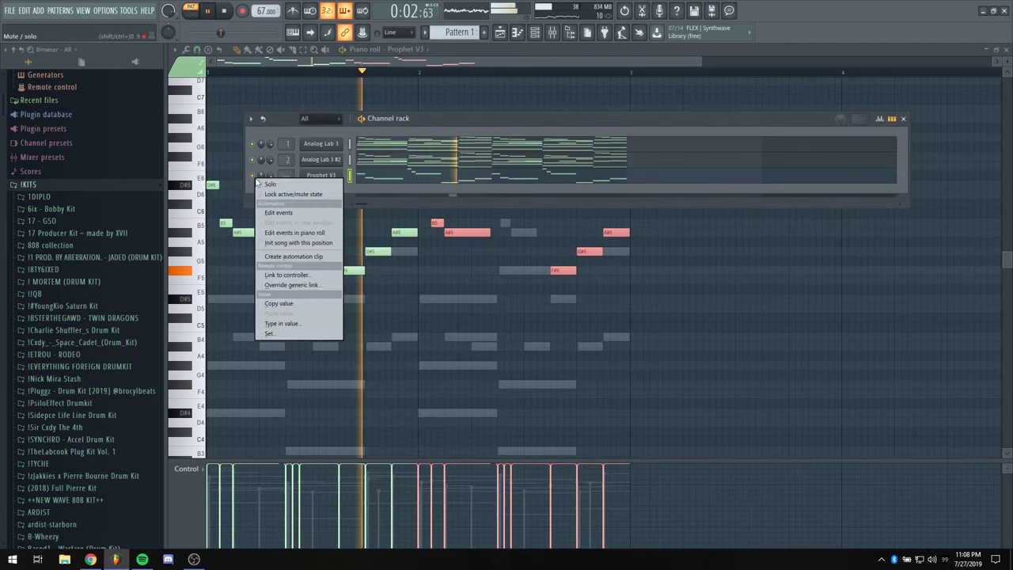
left_click(265, 184)
key("space")
left_click(291, 319, "ctrl")
key("space")
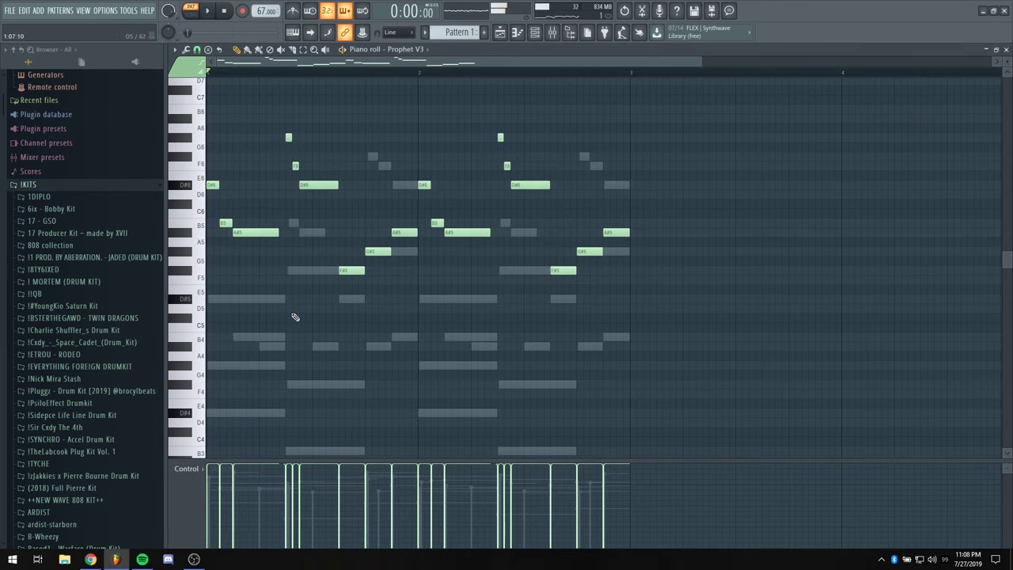
Raise the Prophet V3 melody one octave, unmute the Analog Lab channels and restart playback
key("ctrl+Up")
key("F6")
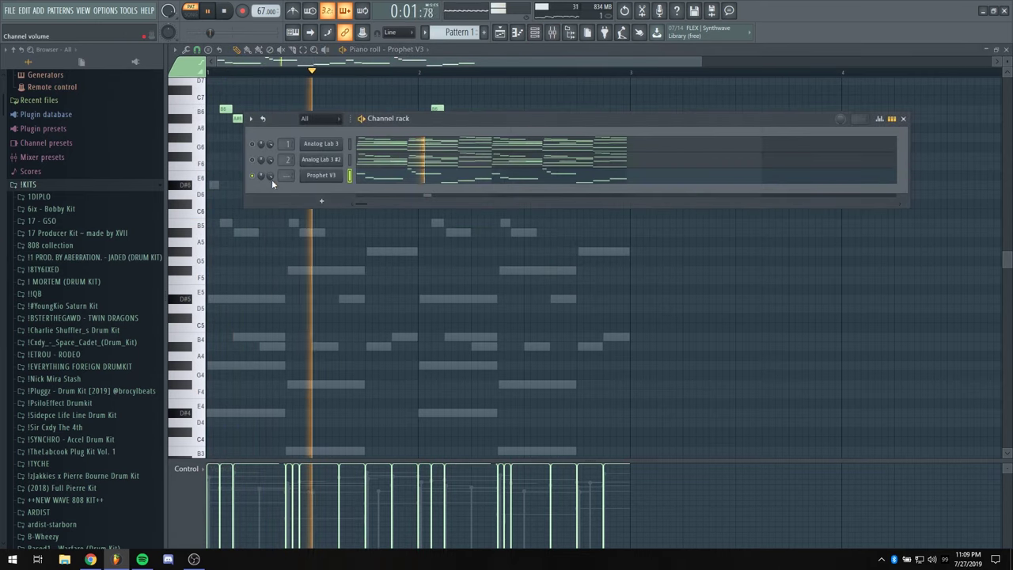
key("space")
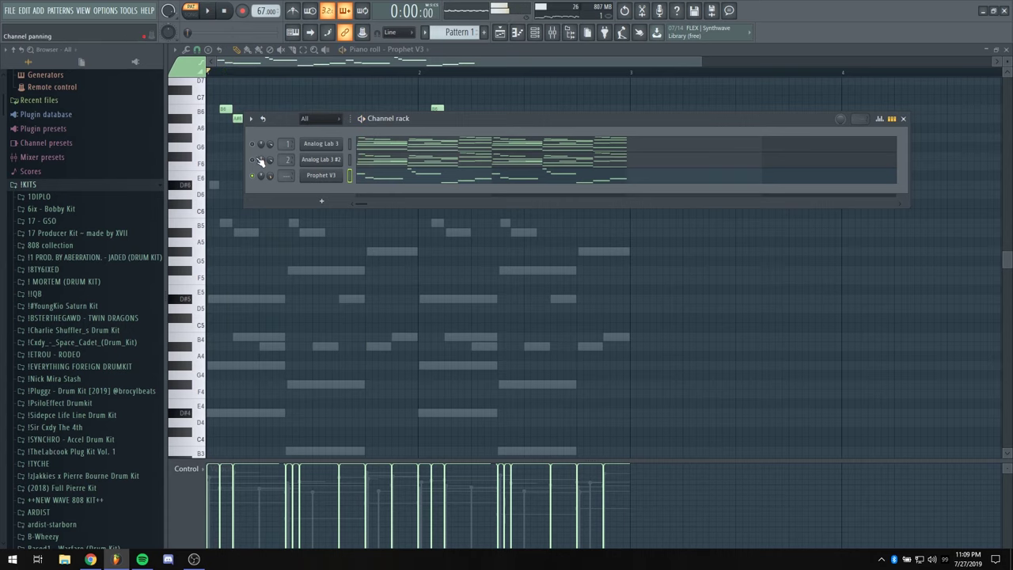
key("space")
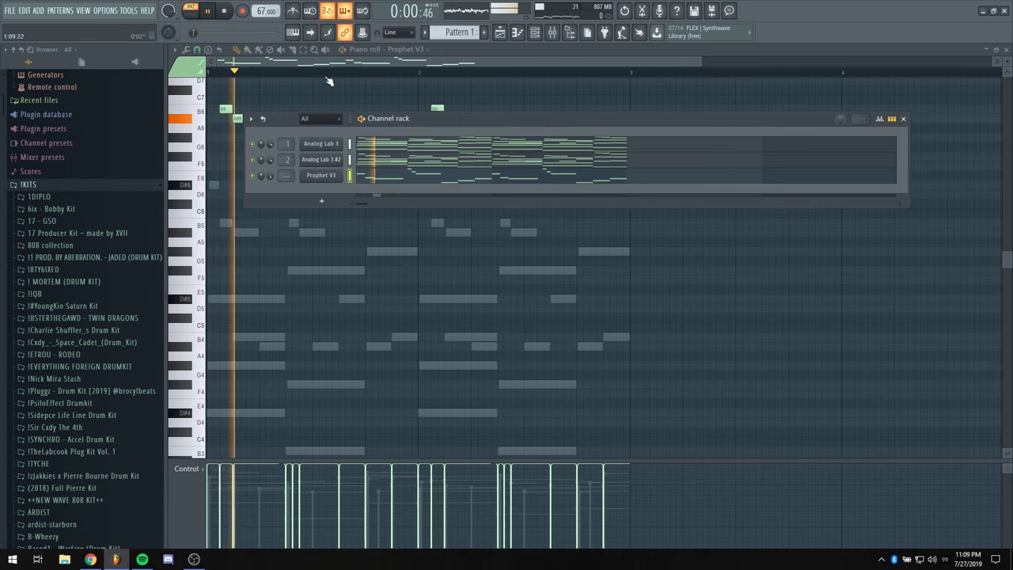
Raise the Prophet V3 channel's volume level adjustment to about 120% and return to its piano roll
left_click(318, 175)
left_click(250, 114)
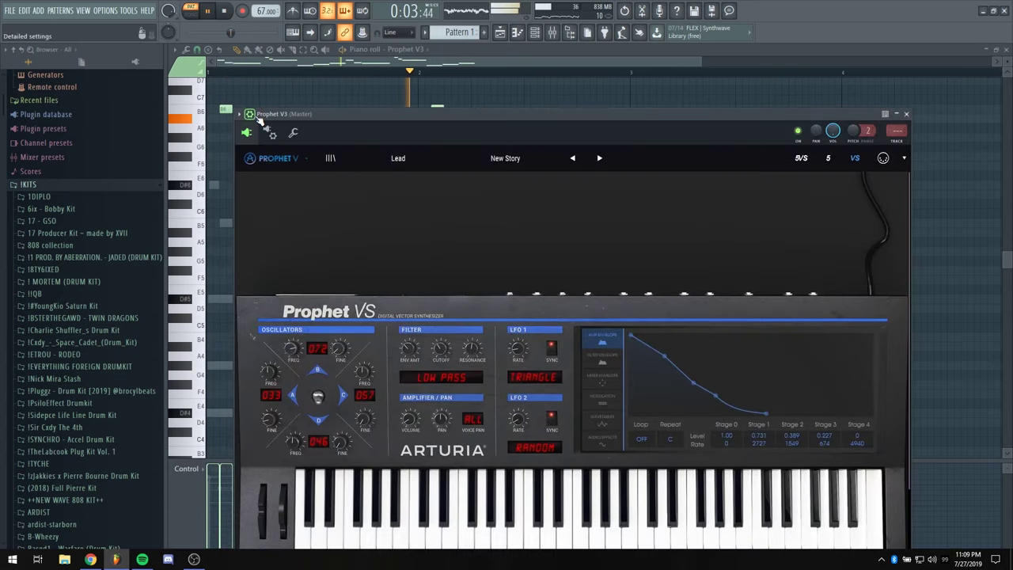
left_click(292, 132)
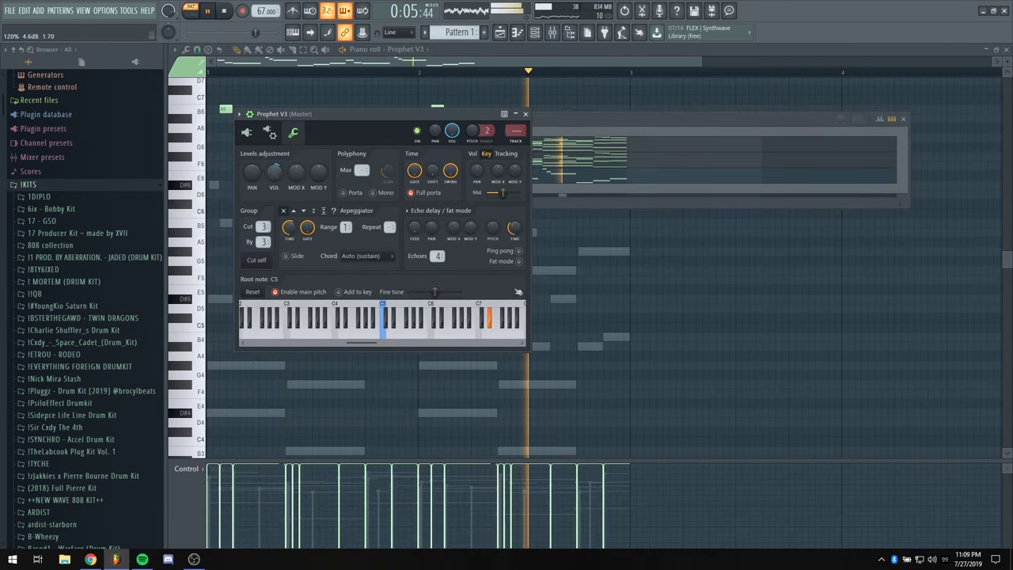
left_click(380, 50)
scroll(332, 170, "up", 6)
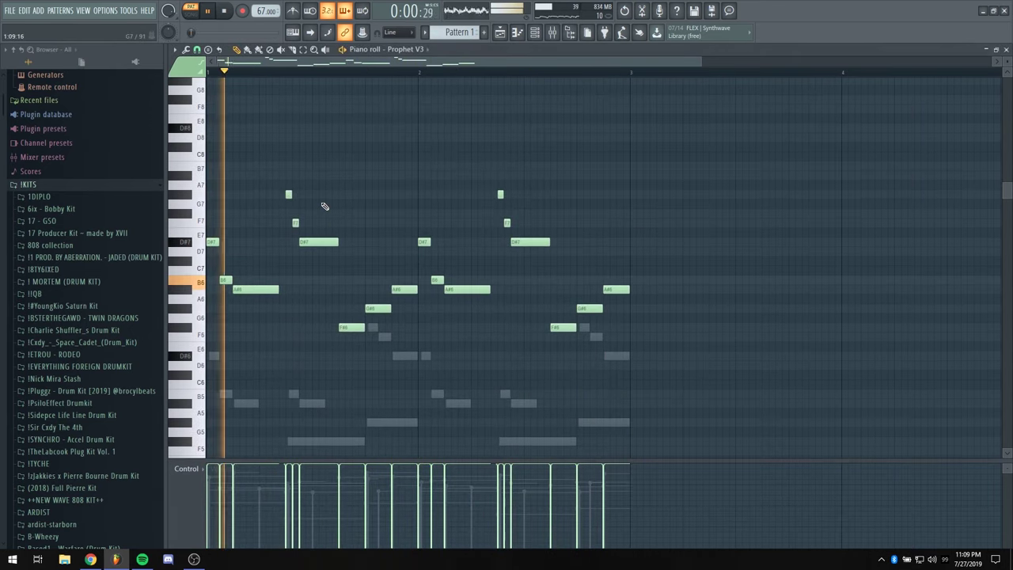
key("space")
left_click_drag(324, 241, 326, 235)
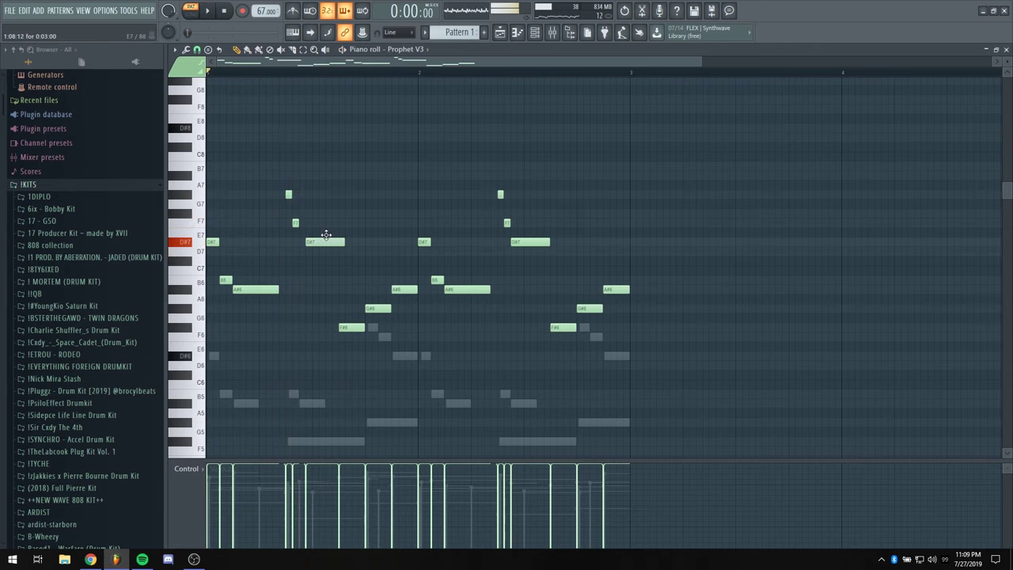
scroll(327, 245, "down", 3)
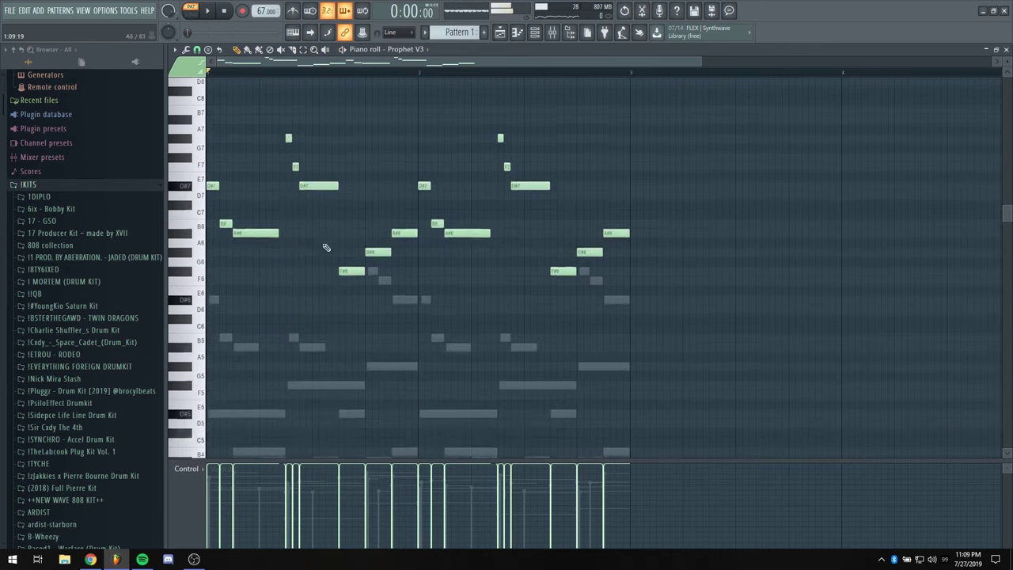
right_click(317, 386)
scroll(308, 332, "up", 2)
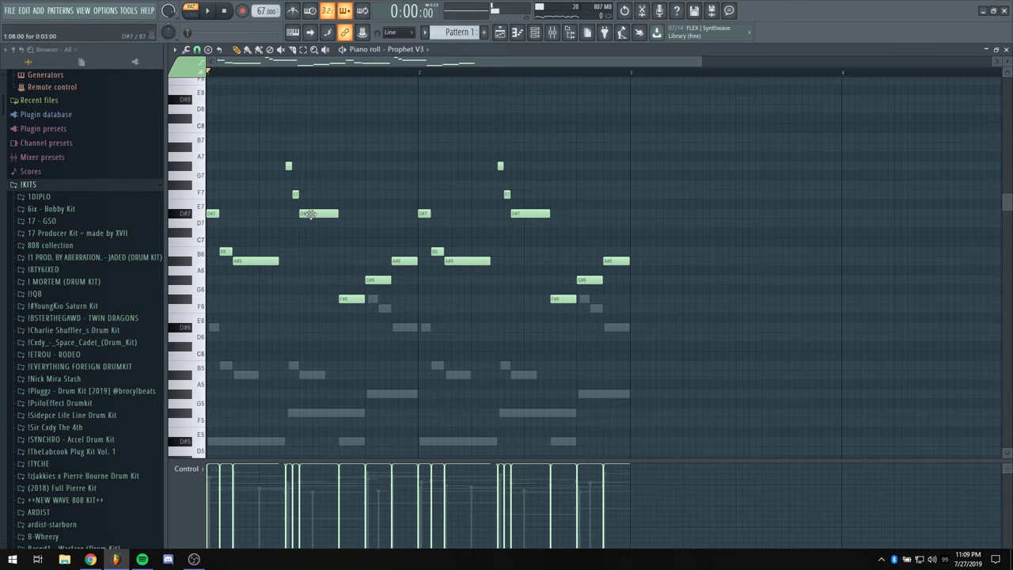
Raise the three descending notes in the middle of bar 1 to A#7, G#7 and F#7, checking them in playback
key("space")
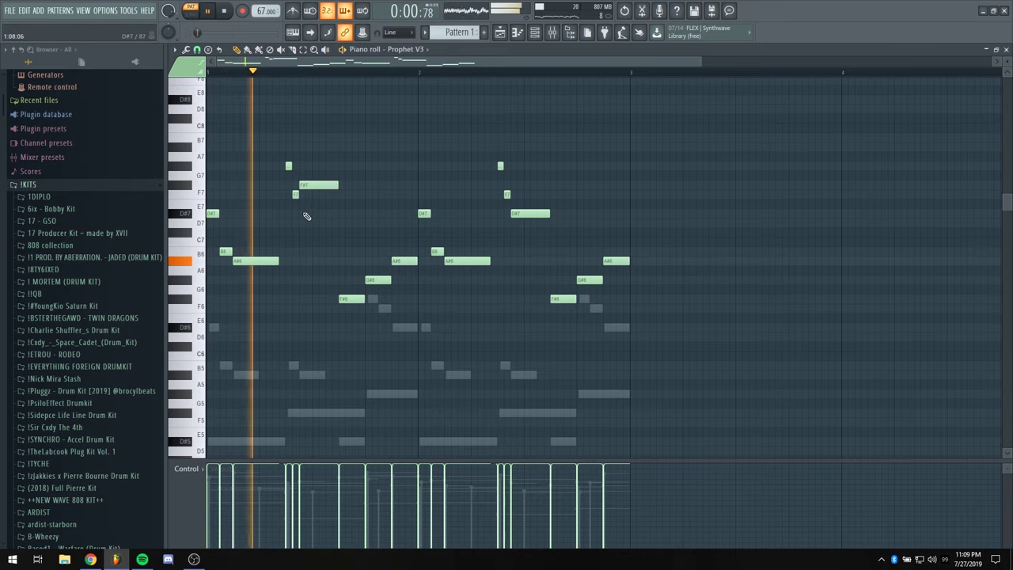
key("space")
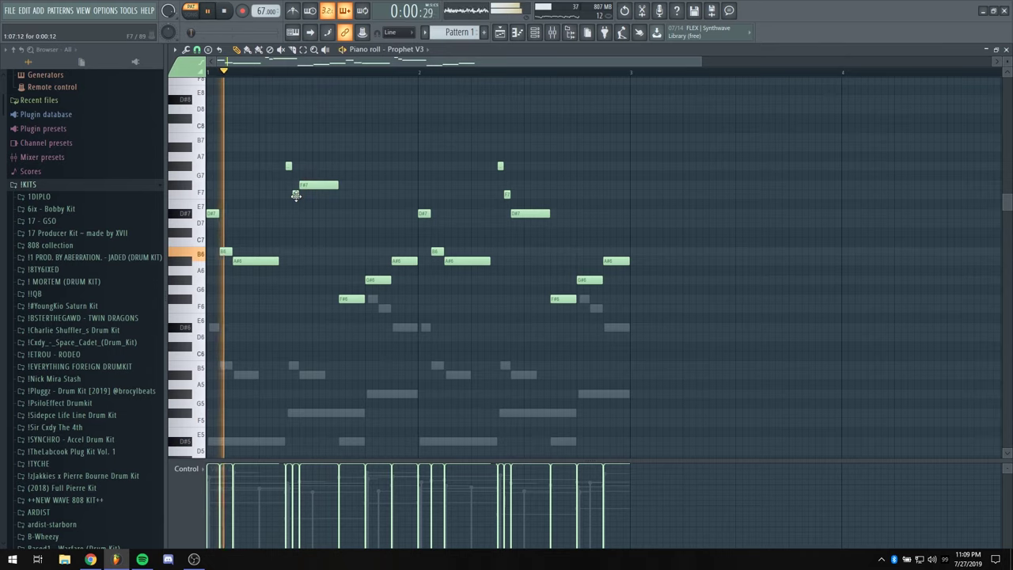
key("space")
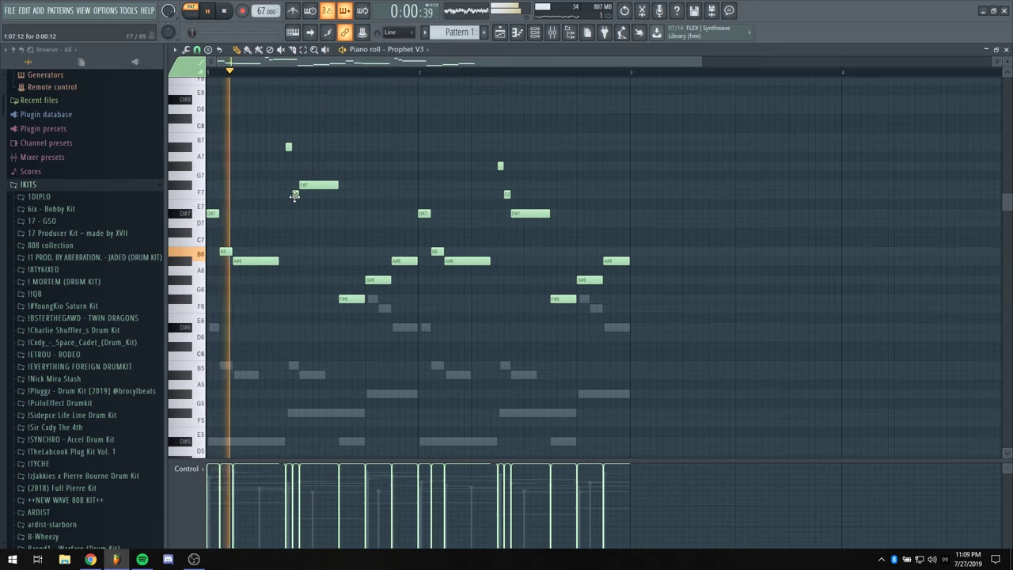
left_click_drag(294, 195, 293, 166)
key("space")
key("space")
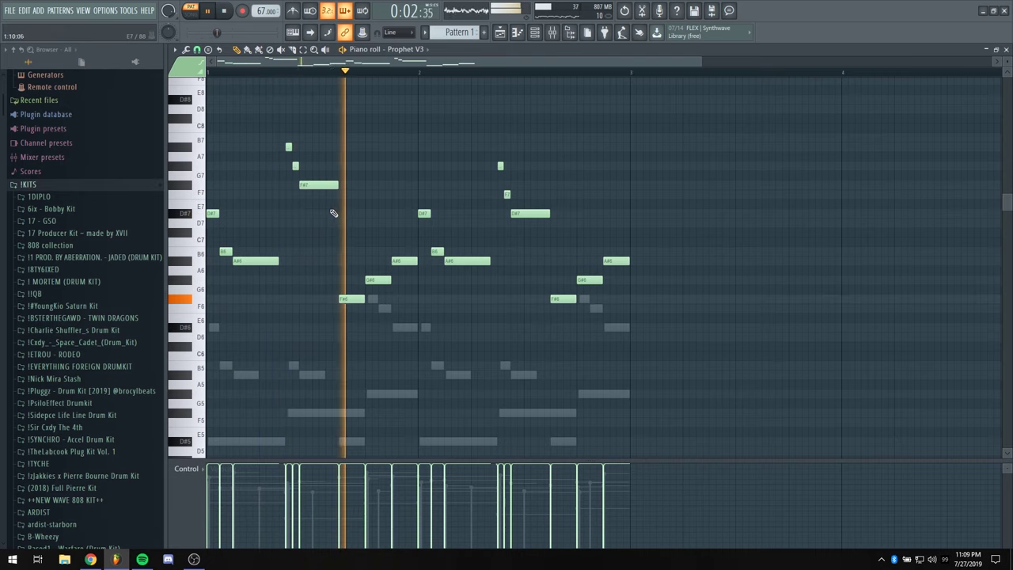
Clear bar 2, lower the descending phrase to A#6, G#6 and F#6, and raise the note following it to B6
key("space")
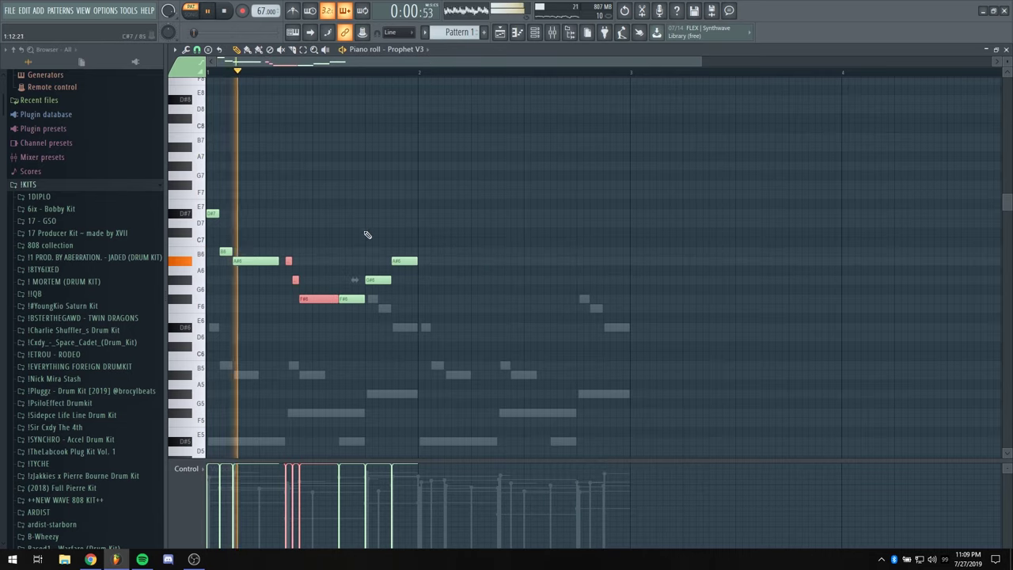
key("space")
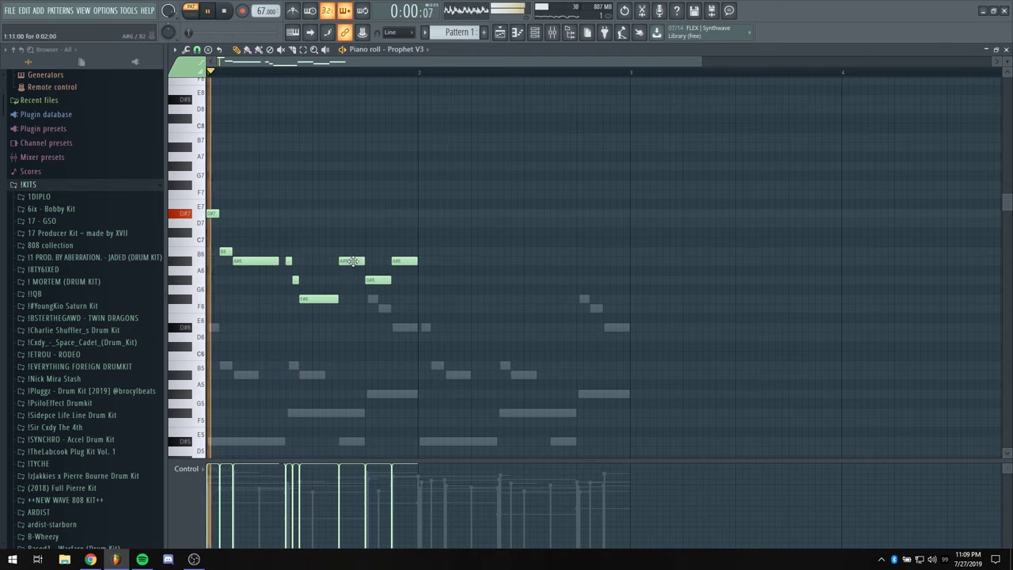
left_click_drag(352, 261, 351, 251)
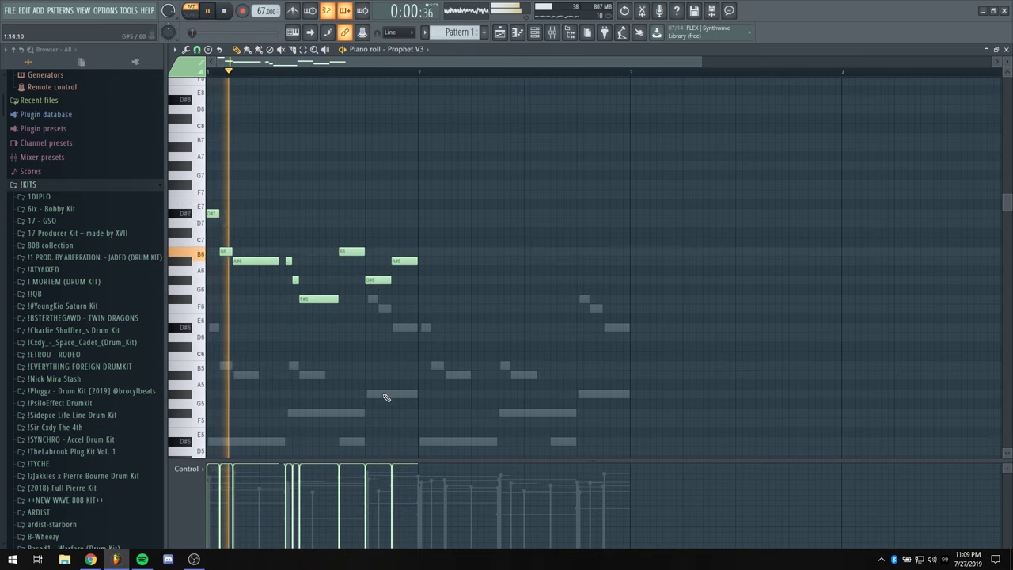
Extend the first long A# note to meet the next note, trying the melody an octave higher before lowering it again
key("ctrl+Up")
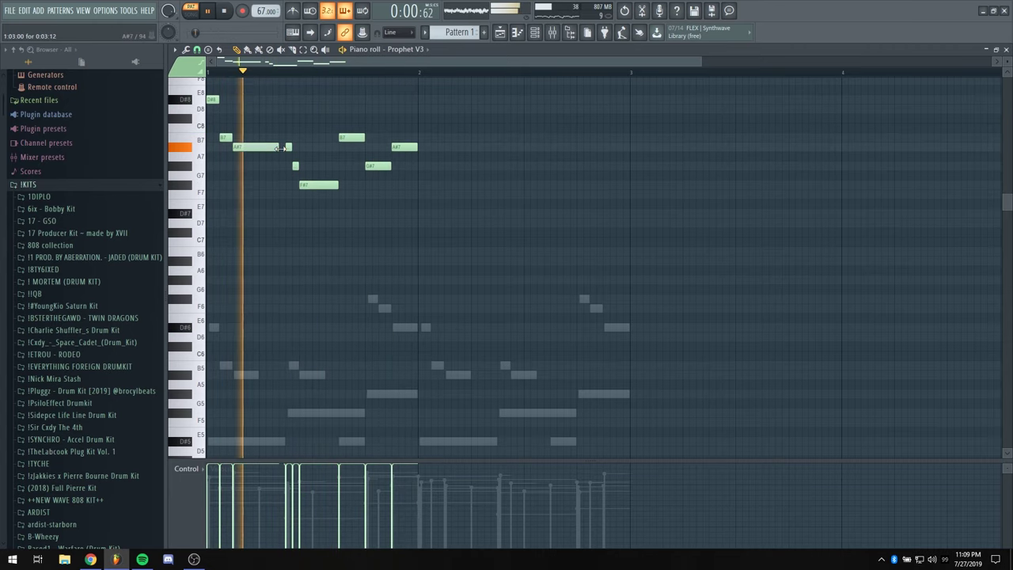
left_click_drag(281, 148, 286, 148)
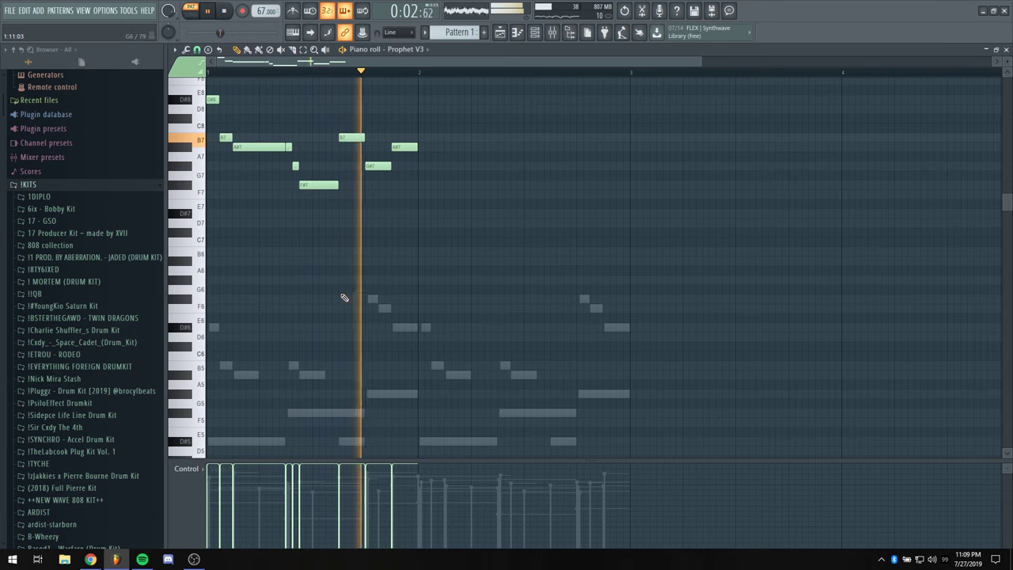
key("ctrl+Down")
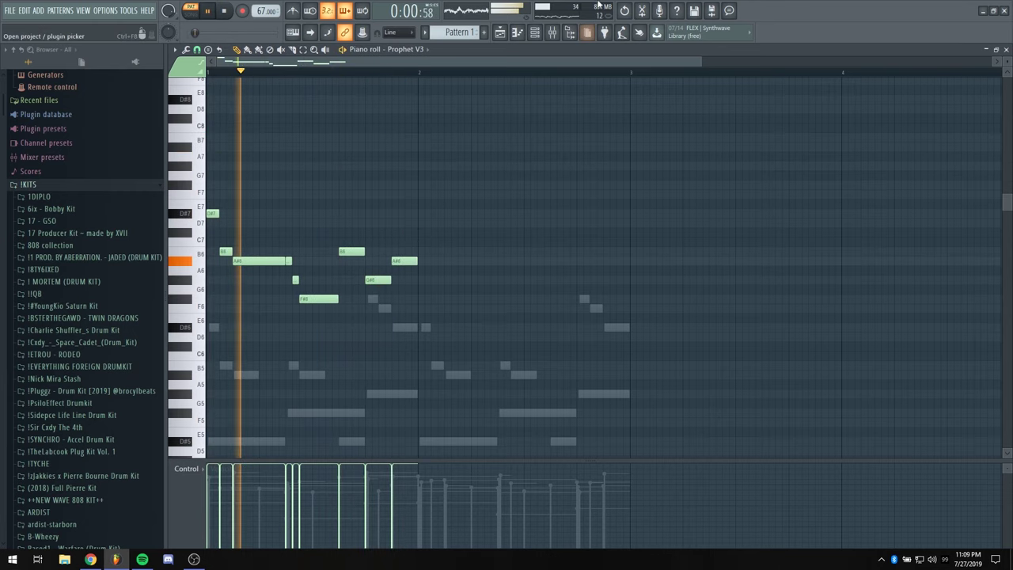
Route the Prophet V3 to mixer track 3 and load Fruity Chorus and FabFilter Pro-Q 2 on it
left_click(552, 31)
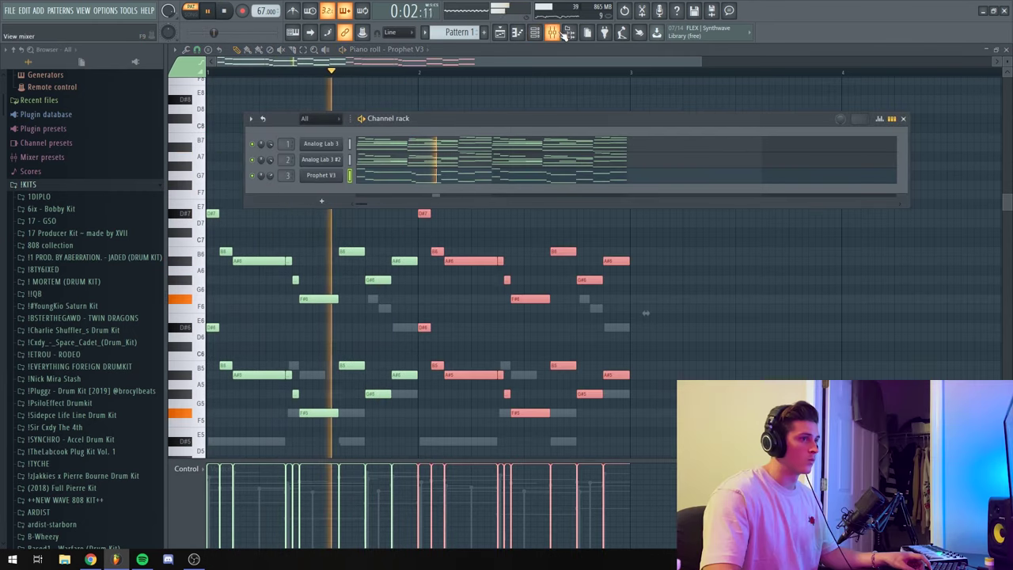
left_click(565, 33)
left_click(912, 268)
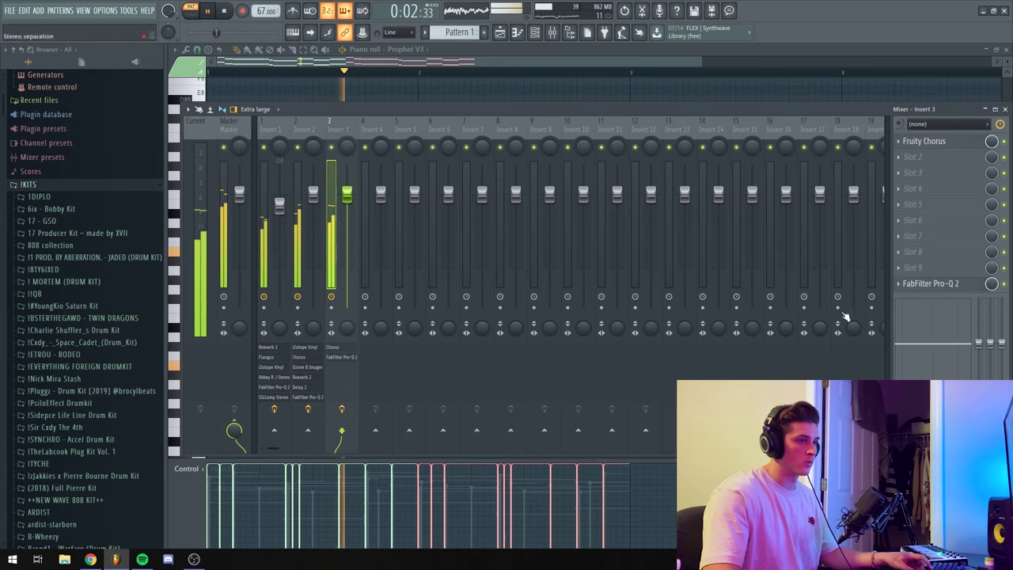
Shape the Prophet V3 EQ with a high-shelf cut near 15 kHz, gentle bell dips and a 4.22 dB bell boost at 4293.7 Hz
left_click(950, 285)
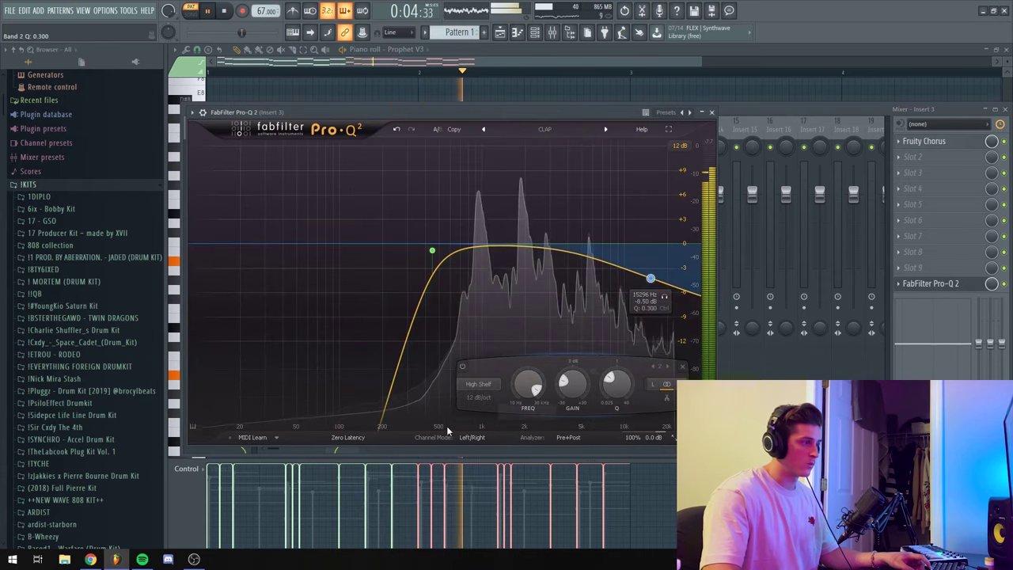
left_click_drag(601, 260, 657, 276)
mouse_move(550, 253)
left_mouse_down()
mouse_move(568, 227)
mouse_move(531, 254)
left_mouse_up()
left_click_drag(568, 220, 572, 210)
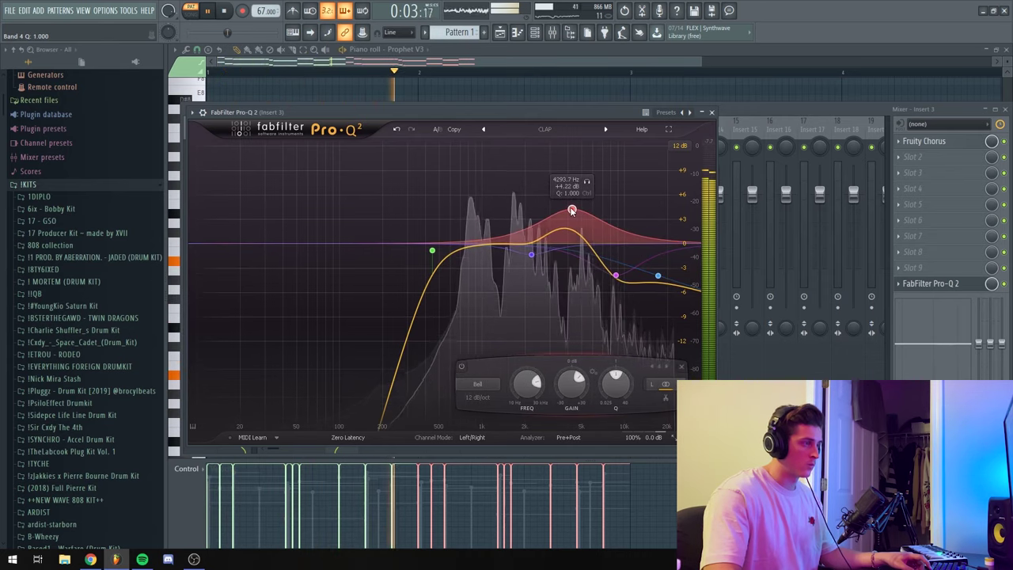
left_click(711, 112)
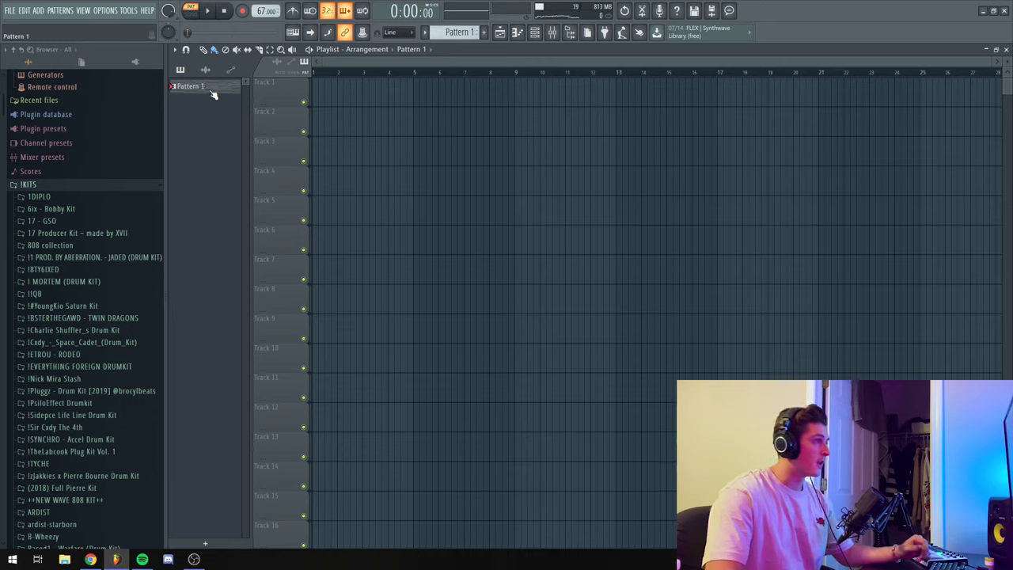
Place Pattern 1 at the start of playlist Track 1 and split it by channel into separate patterns
left_click_drag(356, 95, 281, 91)
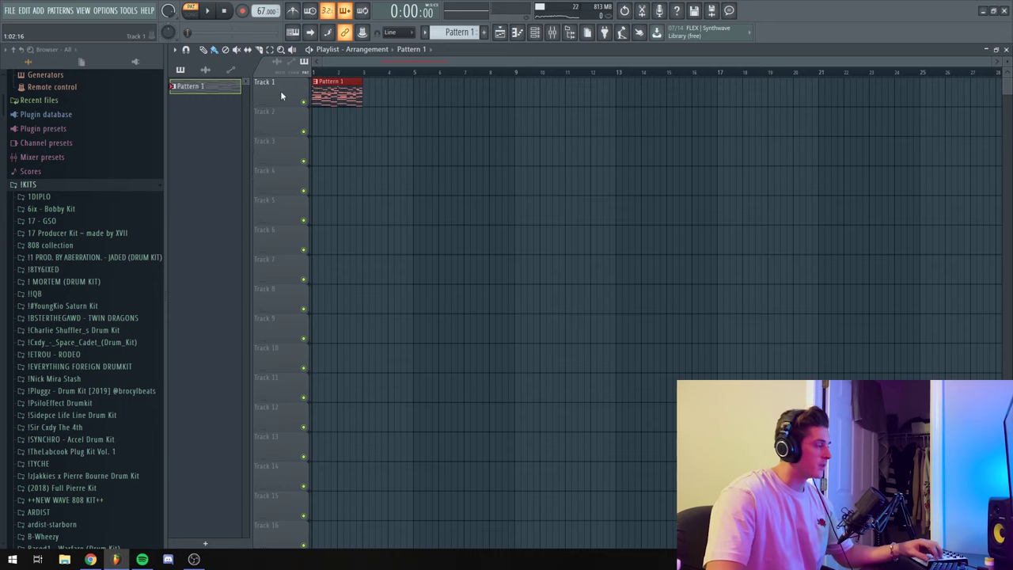
right_click(203, 87)
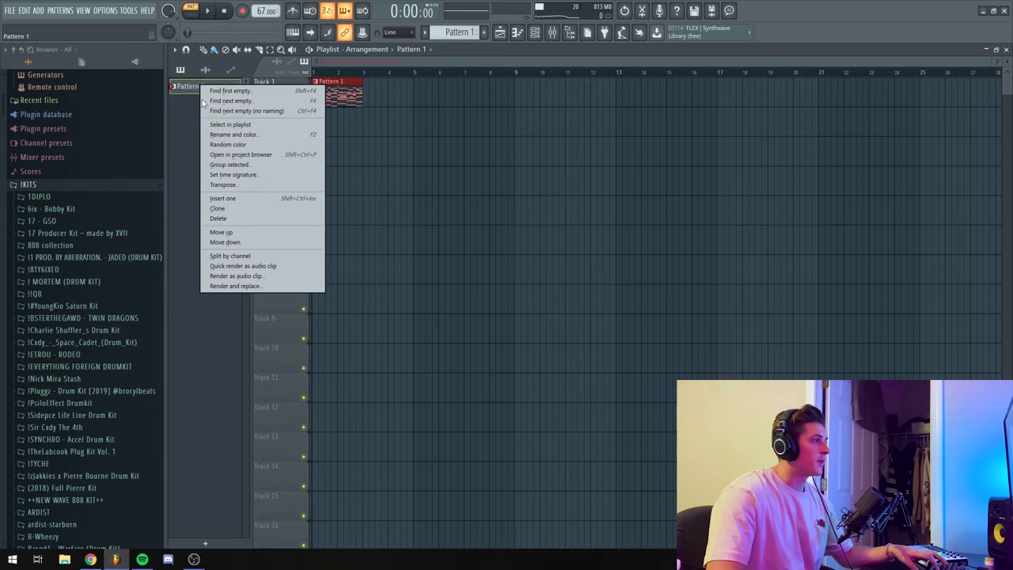
left_click(249, 256)
left_click(502, 35)
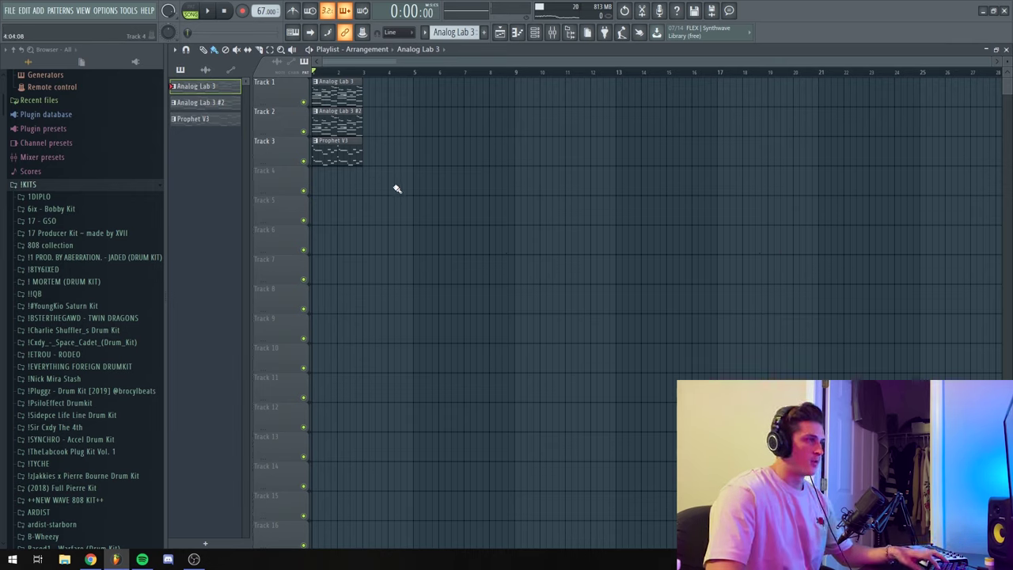
Delete the Analog Lab 3 #2 and Prophet V3 clips from the playlist, play the arrangement and select the Analog Lab 3 clip
left_click_drag(332, 105, 397, 195)
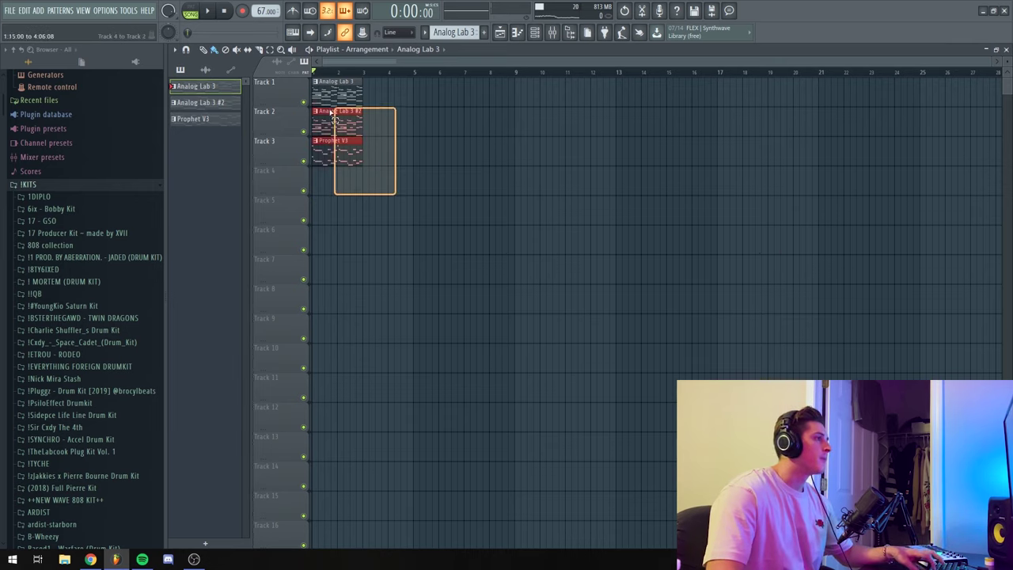
key("Delete")
key("space")
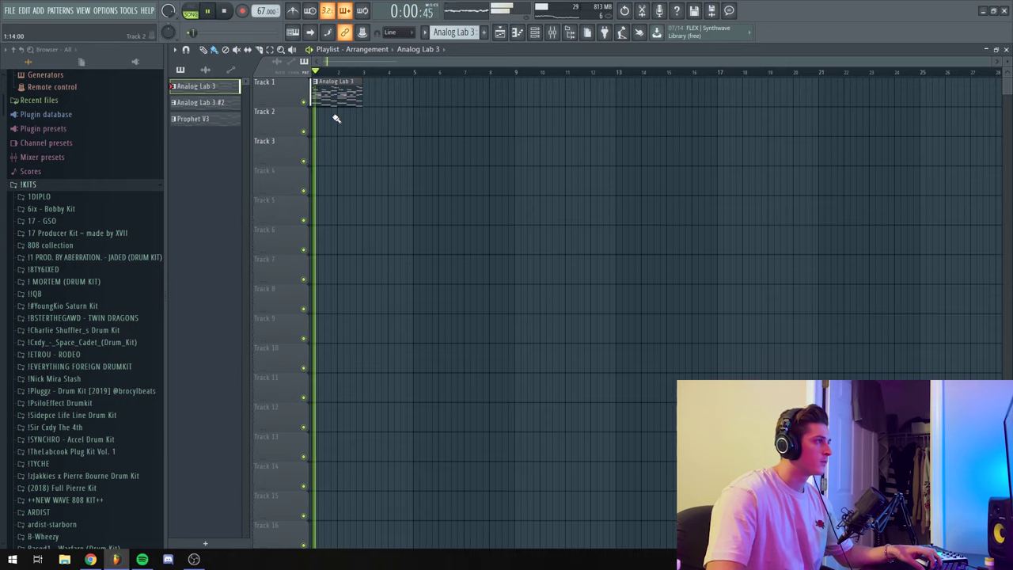
left_click_drag(353, 133, 344, 114)
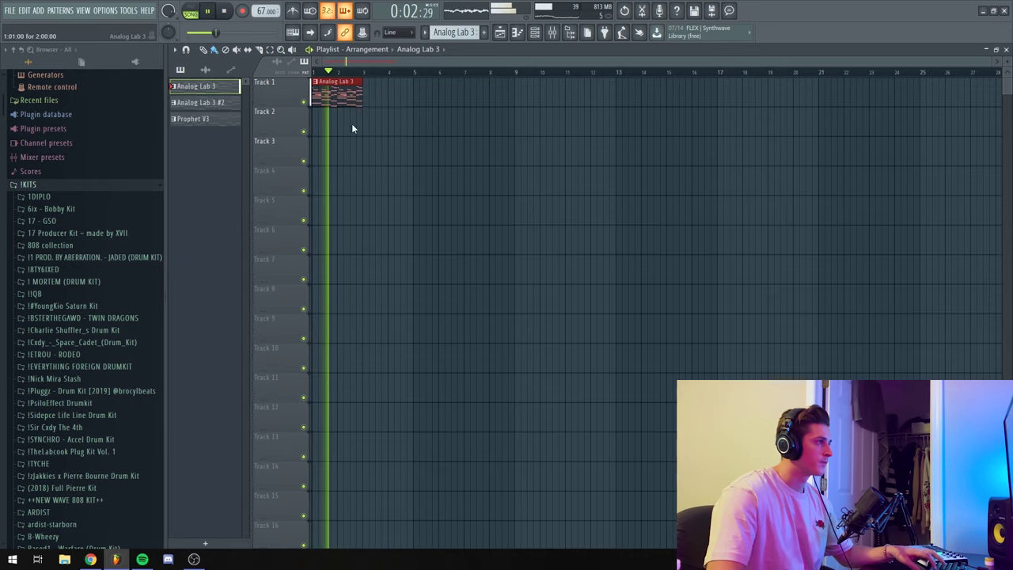
Repeat Analog Lab 3 through bar 8, adding Analog Lab 3 #2 from bar 3 on Track 2 and Prophet V3 from bar 5 on Track 3
key("ctrl+s")
left_click(595, 410)
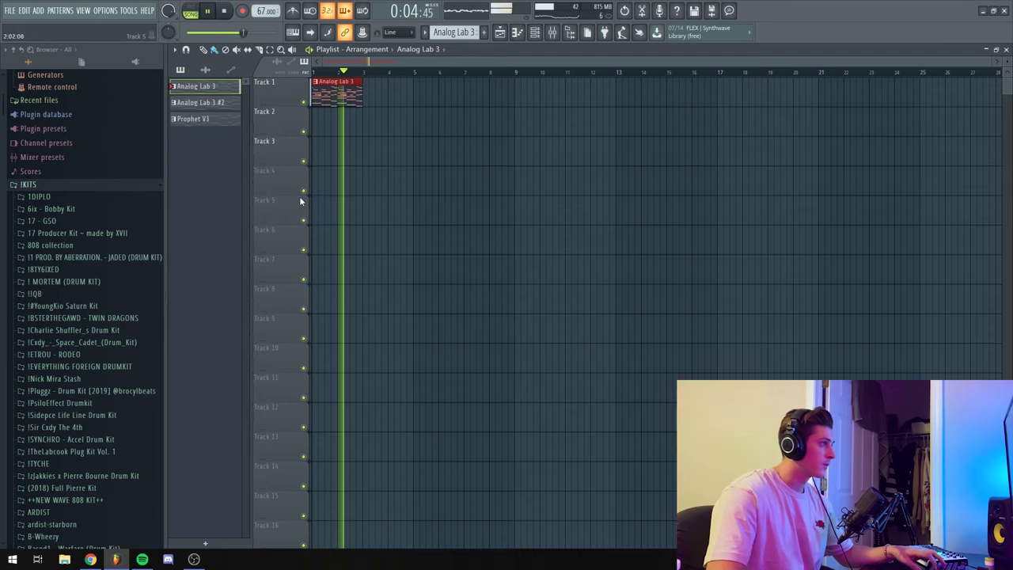
key("ctrl+b")
left_click_drag(202, 102, 367, 125)
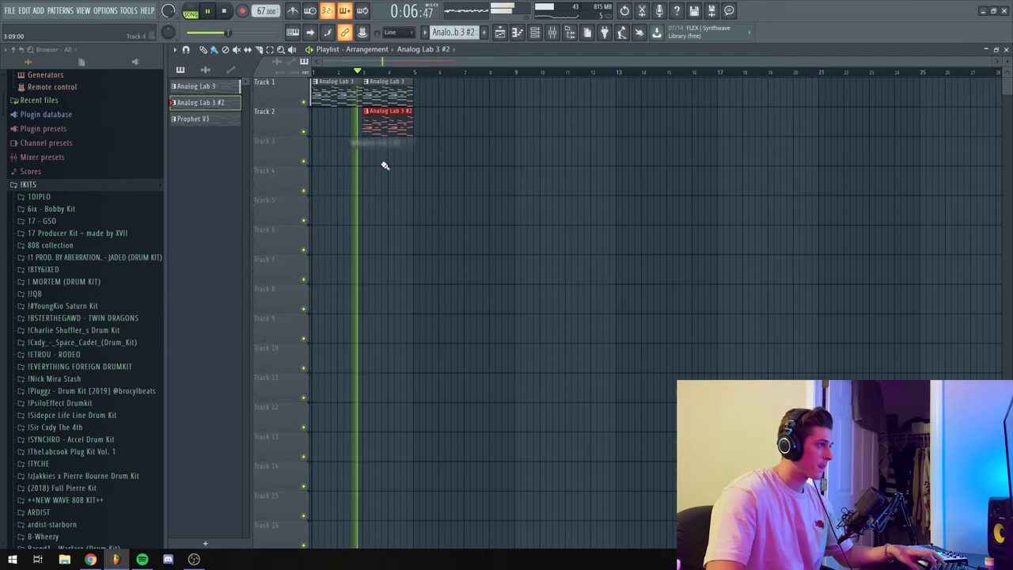
key("ctrl+b")
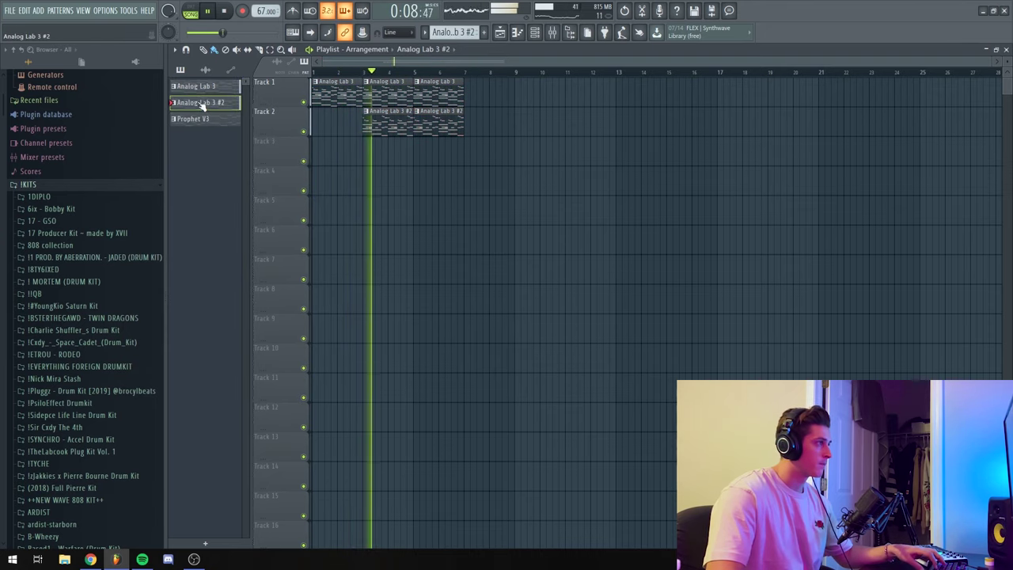
left_click_drag(200, 119, 422, 156)
left_click_drag(442, 182, 431, 78)
key("ctrl+b")
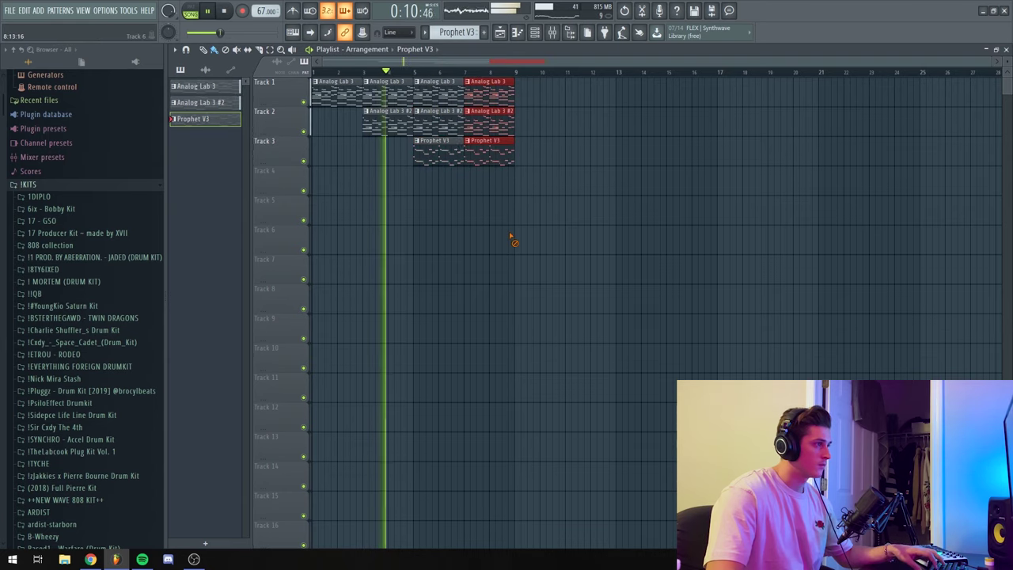
Make the second Prophet V3 clip a unique pattern, transpose its notes down one octave and return to the playlist
left_click(513, 238, "ctrl")
left_click(468, 141)
left_click(478, 209)
double_click(478, 161)
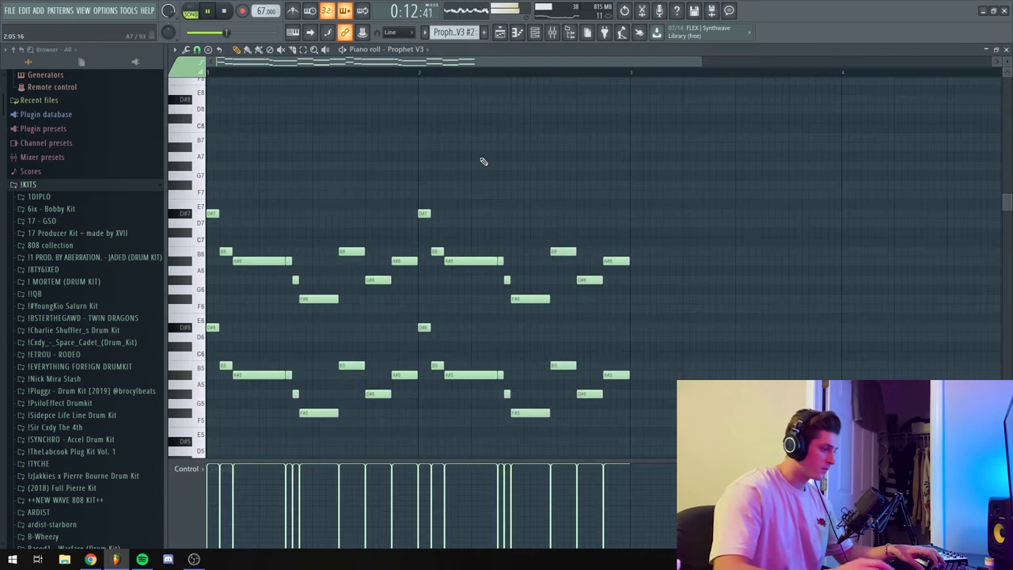
scroll(481, 158, "up", 3)
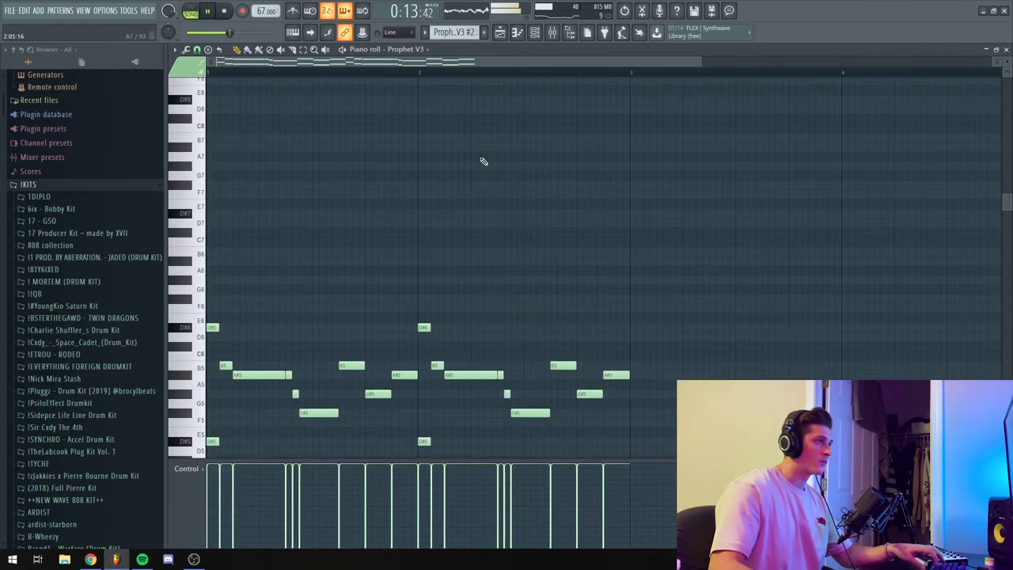
left_click(522, 34)
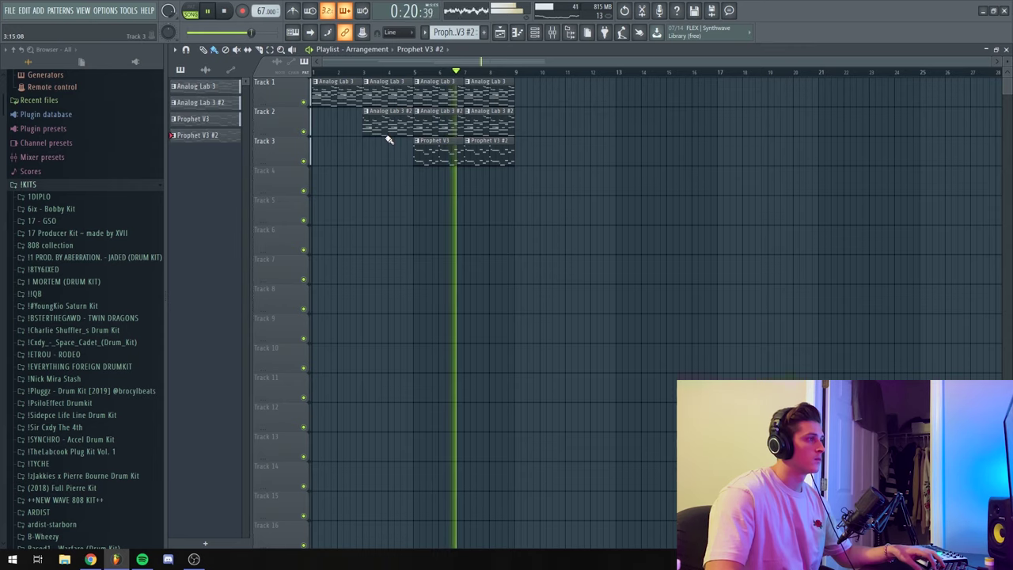
Delete the intro clips, start all layers at bar 1, repeat both Analog Lab tracks through bar 8 and play the arrangement
right_click(332, 97)
left_click_drag(548, 222, 345, 80)
left_click(387, 164, "ctrl")
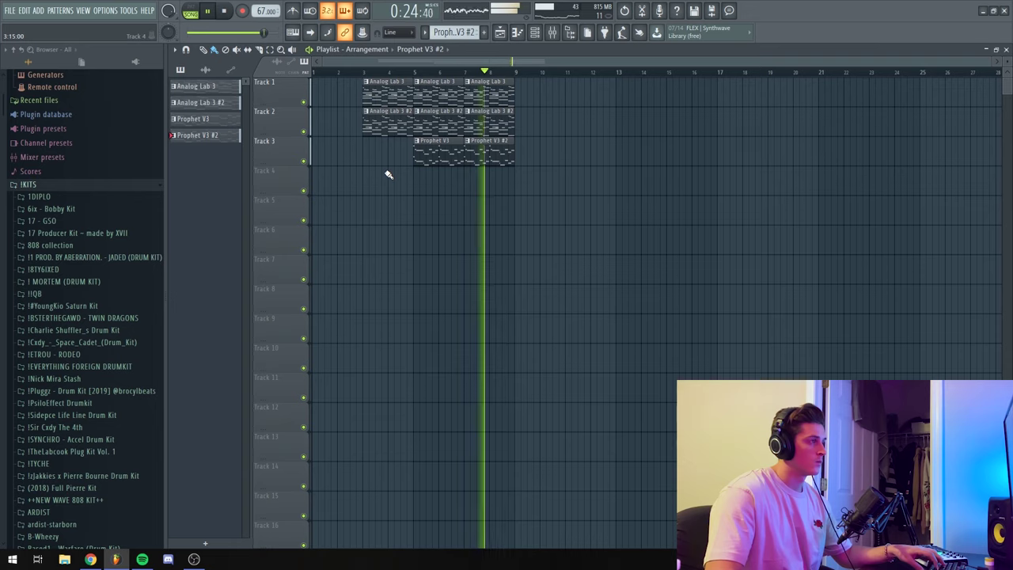
left_click_drag(388, 158, 529, 98)
key("ctrl+b")
left_click_drag(671, 220, 334, 90)
key("space")
left_click(491, 208)
key("space")
key("space")
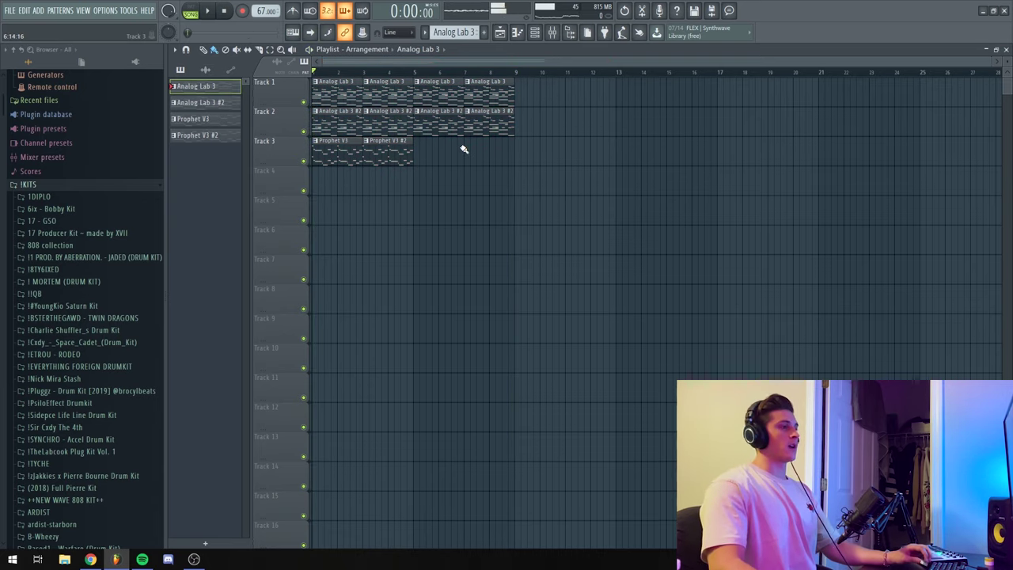
Load Edison in slot 10 of the Master mixer track and set it to record on play
left_click(569, 33)
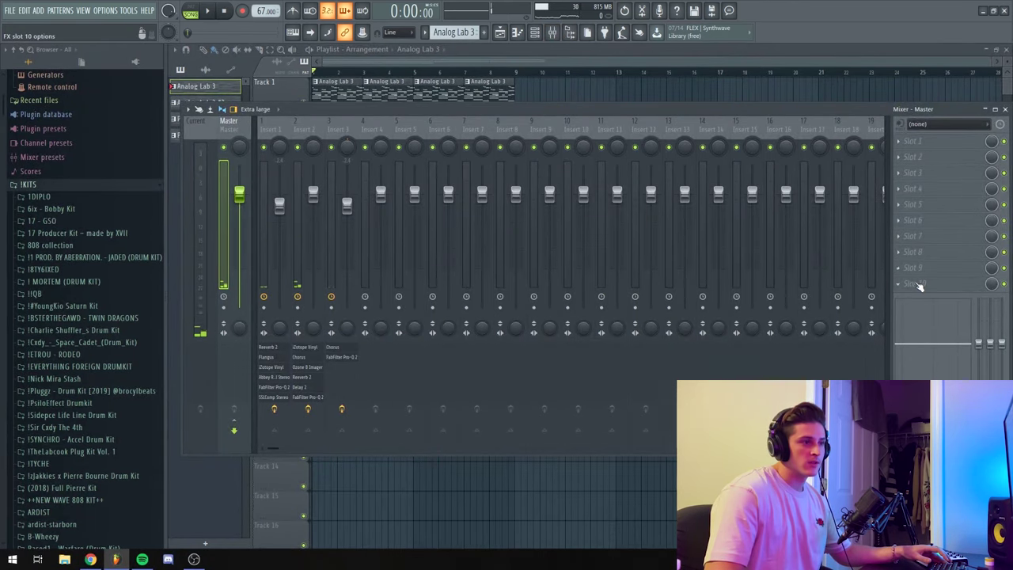
left_click(919, 286)
mouse_move(914, 296)
key("Right")
key("e")
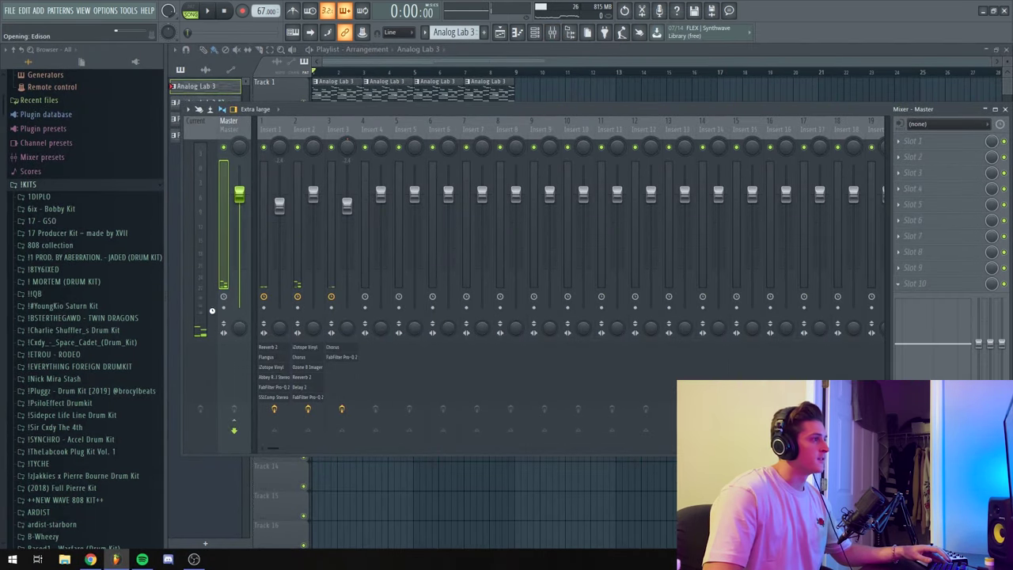
left_click(331, 157)
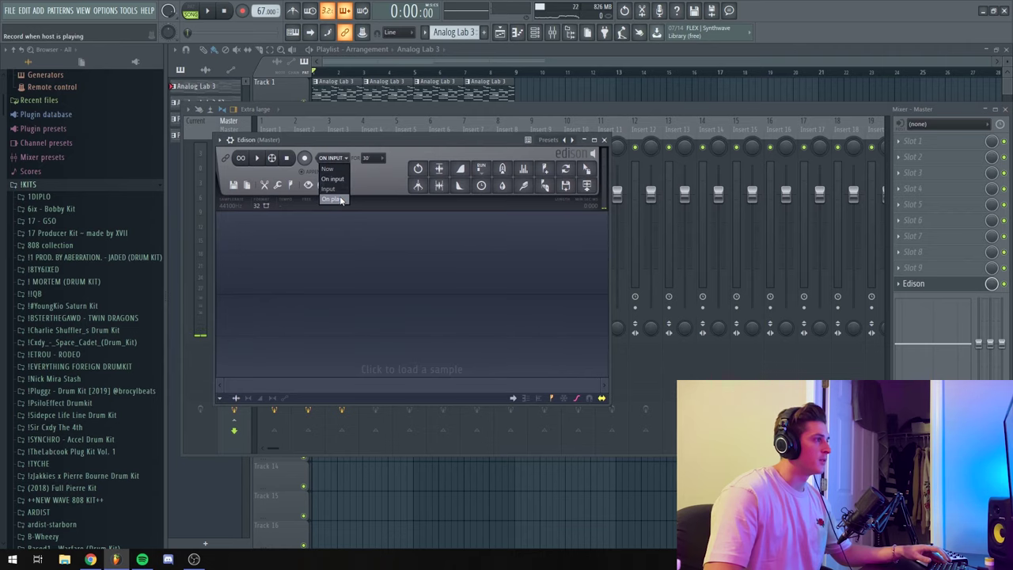
left_click(340, 200)
Record the arrangement into Edison, stop recording and trim the excess audio from the take
left_click(385, 62)
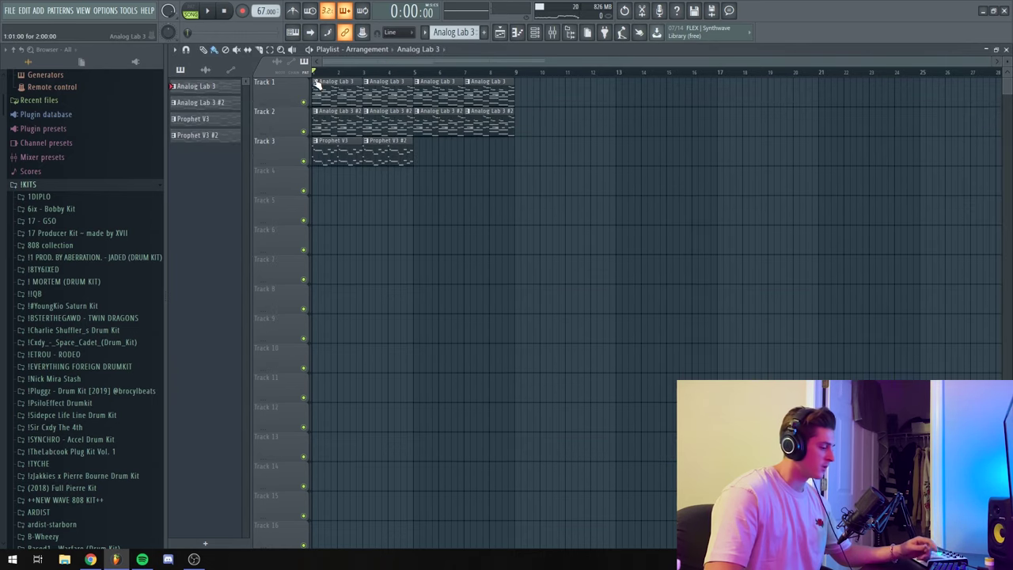
key("F9")
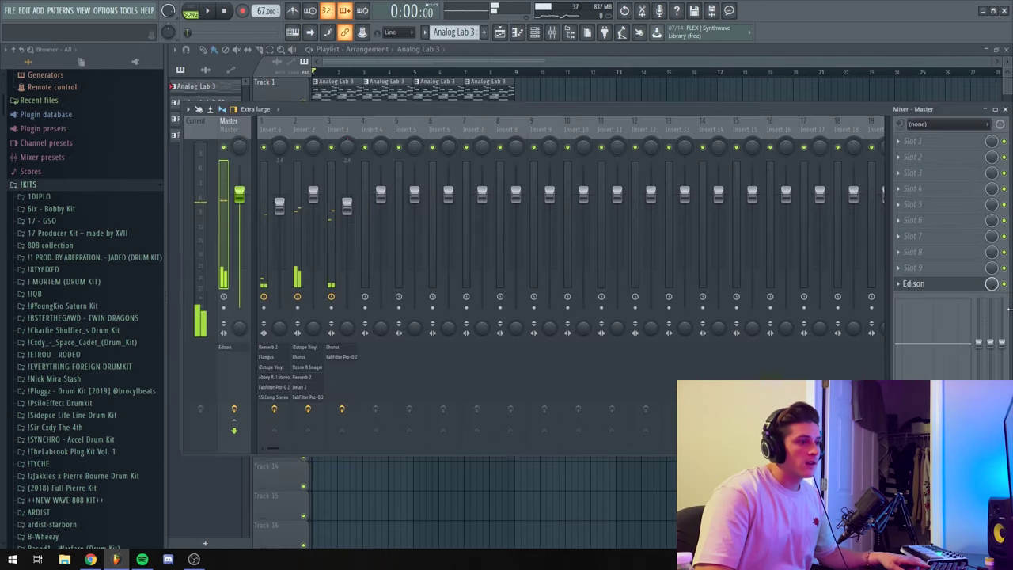
left_click(915, 284)
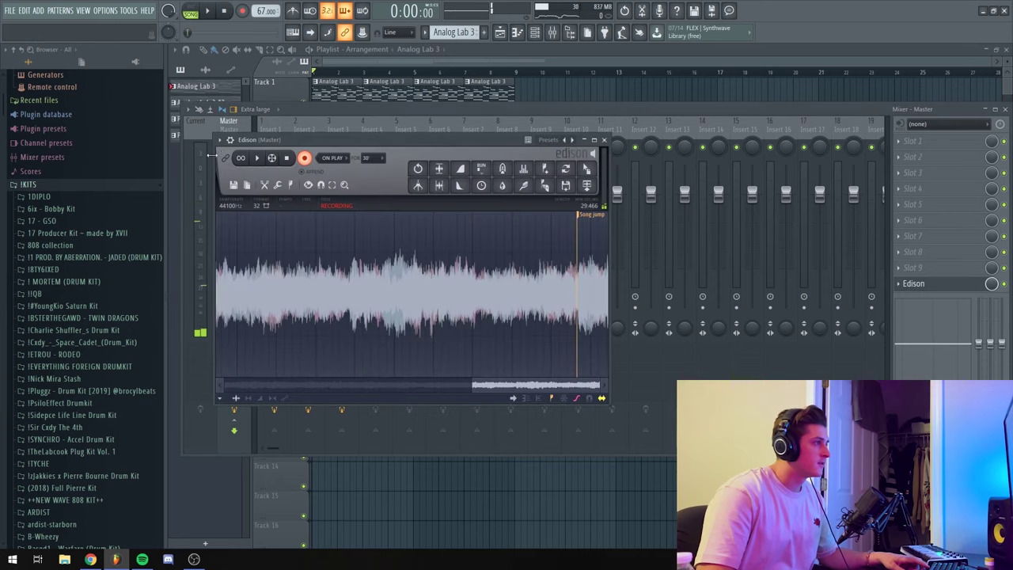
left_click(303, 159)
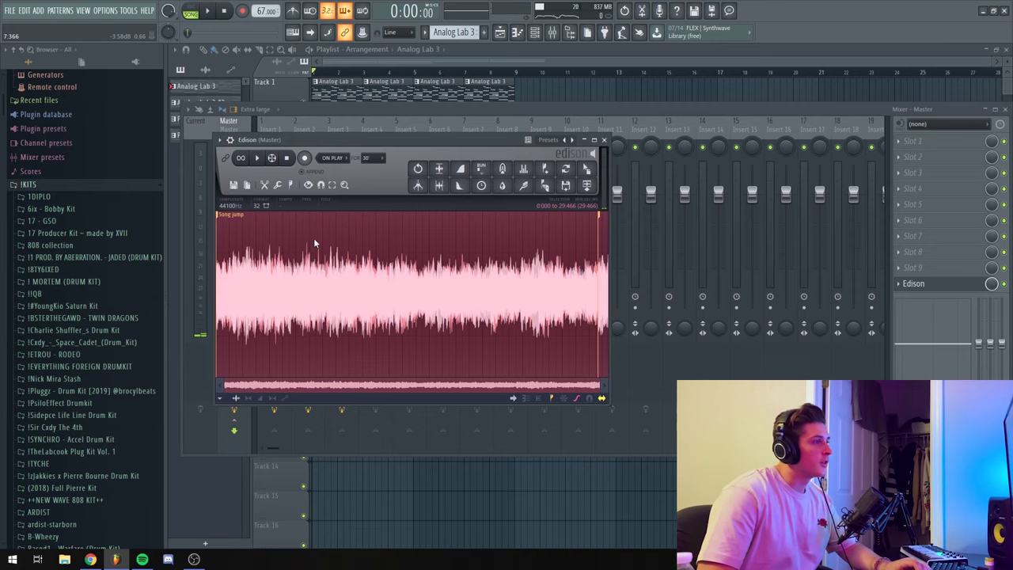
key("Delete")
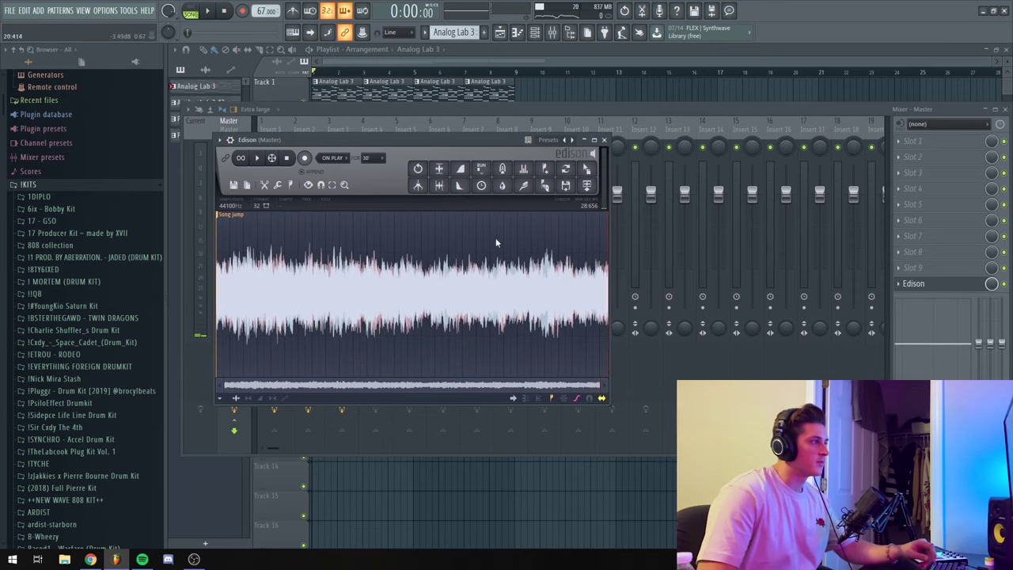
Send the Edison recording to the playlist, remove the pattern clips and place the audio at the start of Track 1
left_click_drag(587, 168, 356, 205)
mouse_move(367, 129)
left_mouse_down()
mouse_move(344, 154)
mouse_move(414, 98)
mouse_move(436, 129)
left_mouse_up()
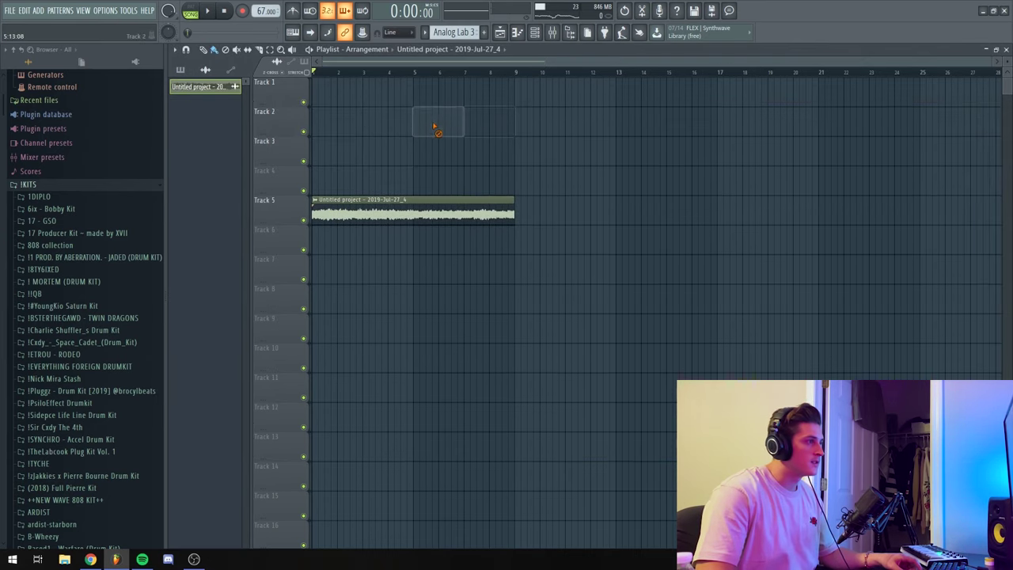
left_click_drag(350, 208, 343, 84)
Pull the volume faders of mixer Inserts 1 to 4 all the way down
left_click(553, 32)
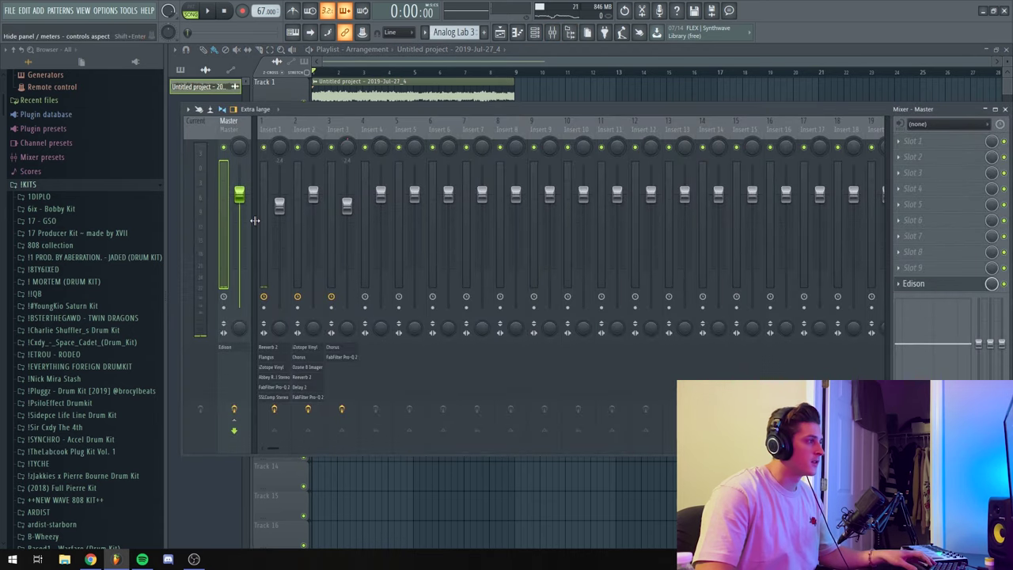
left_click_drag(265, 221, 369, 213)
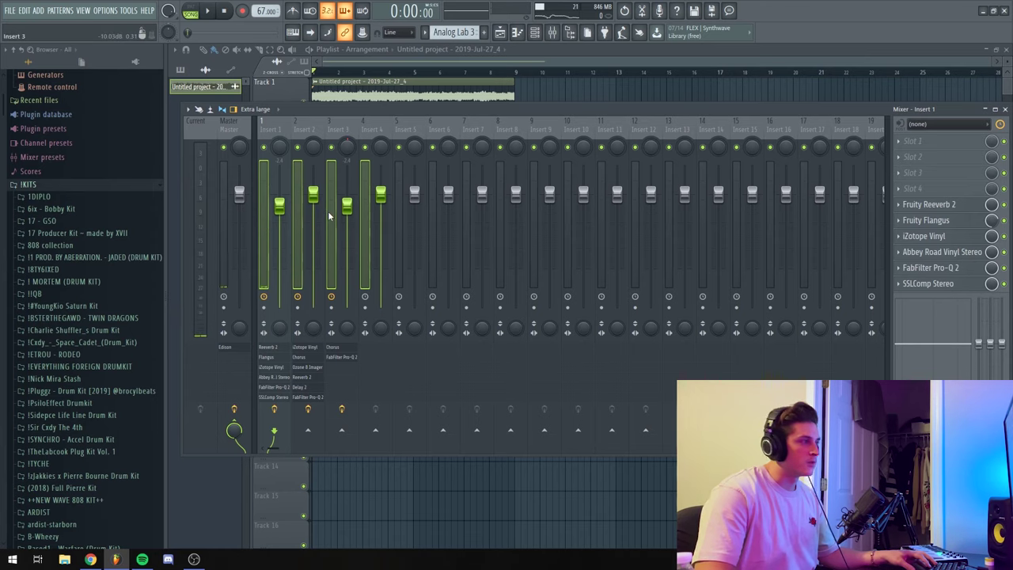
left_click_drag(381, 197, 381, 308)
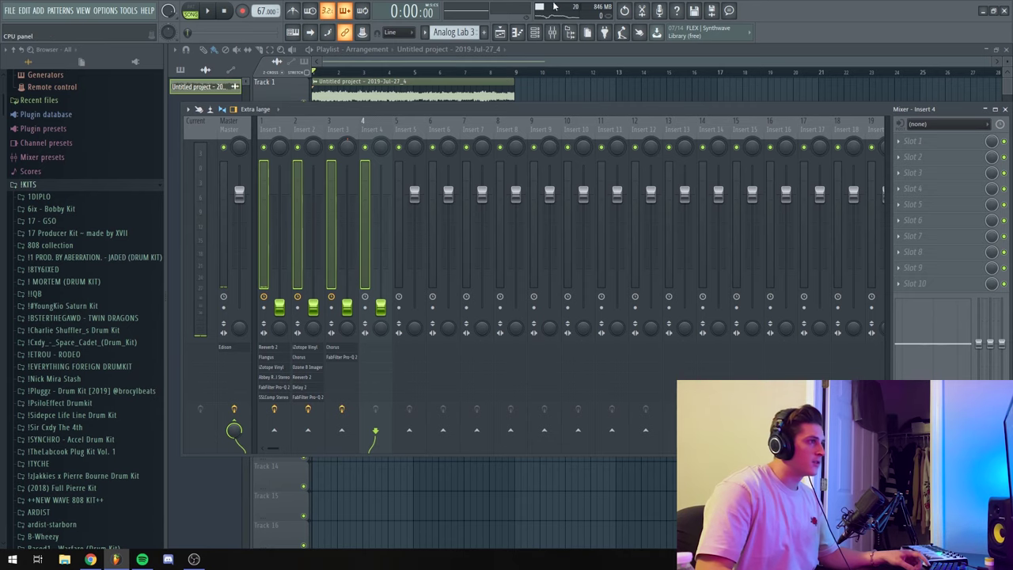
Show the Unsorted channels in the channel rack and add a Fruity Slicer channel
key("F6")
left_click(338, 120)
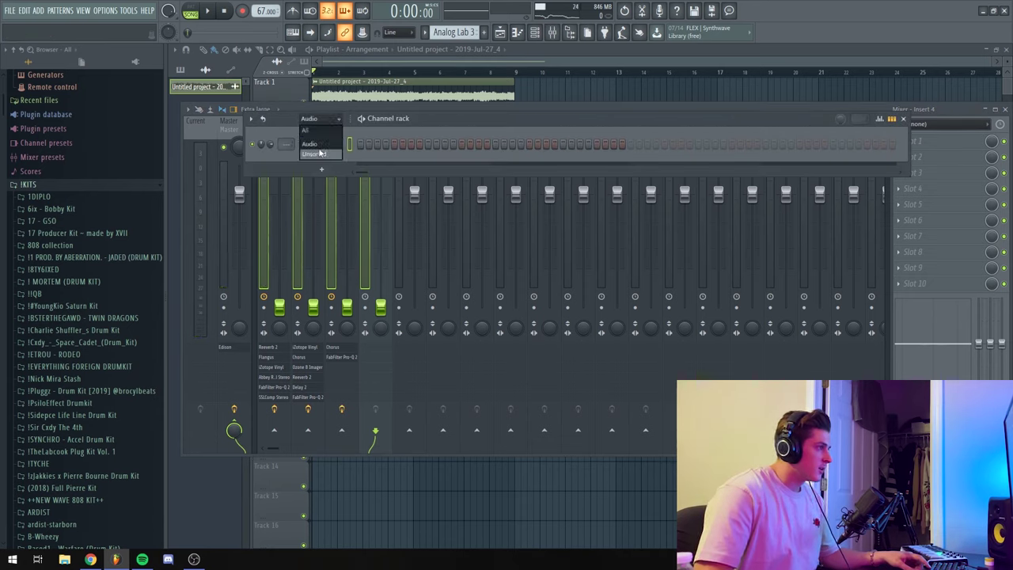
left_click(319, 154)
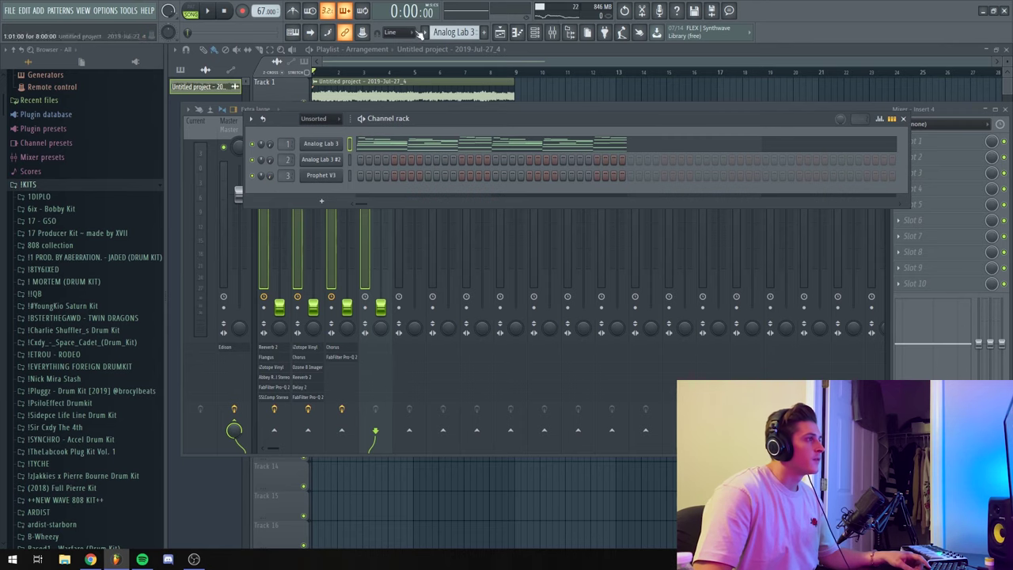
left_click(461, 61)
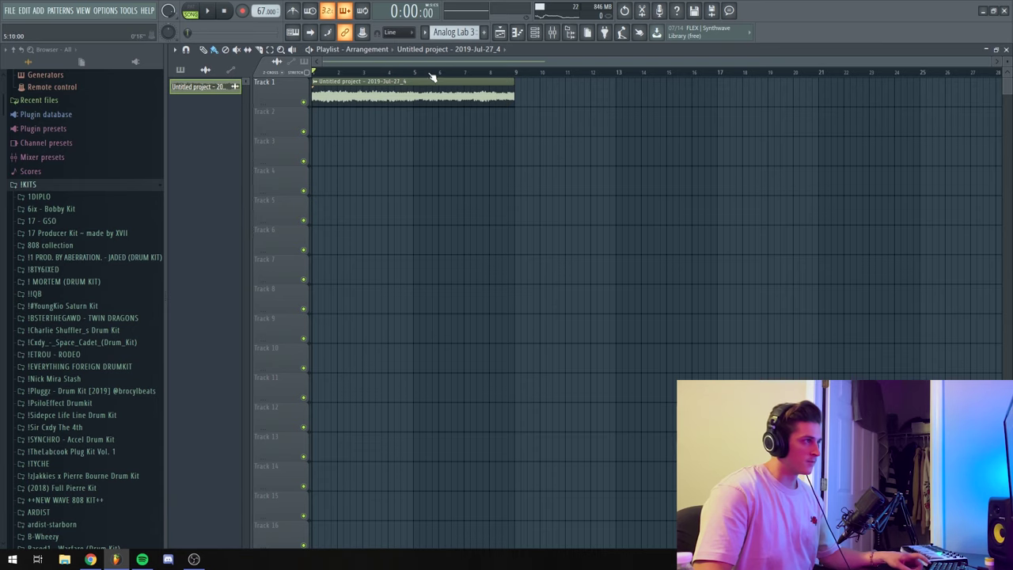
scroll(435, 64, "up", 1)
left_click(541, 33)
left_click(318, 120)
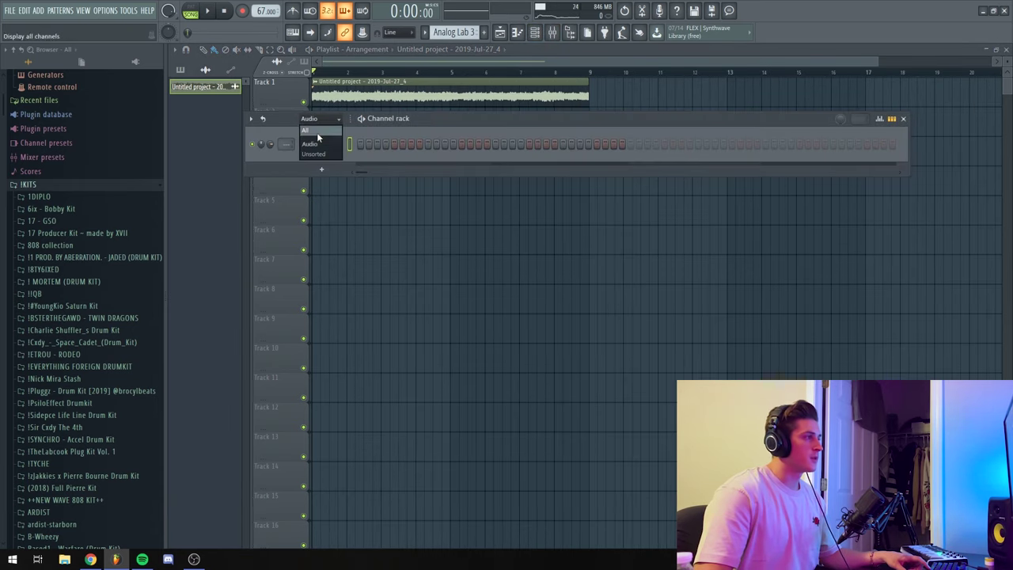
left_click(321, 155)
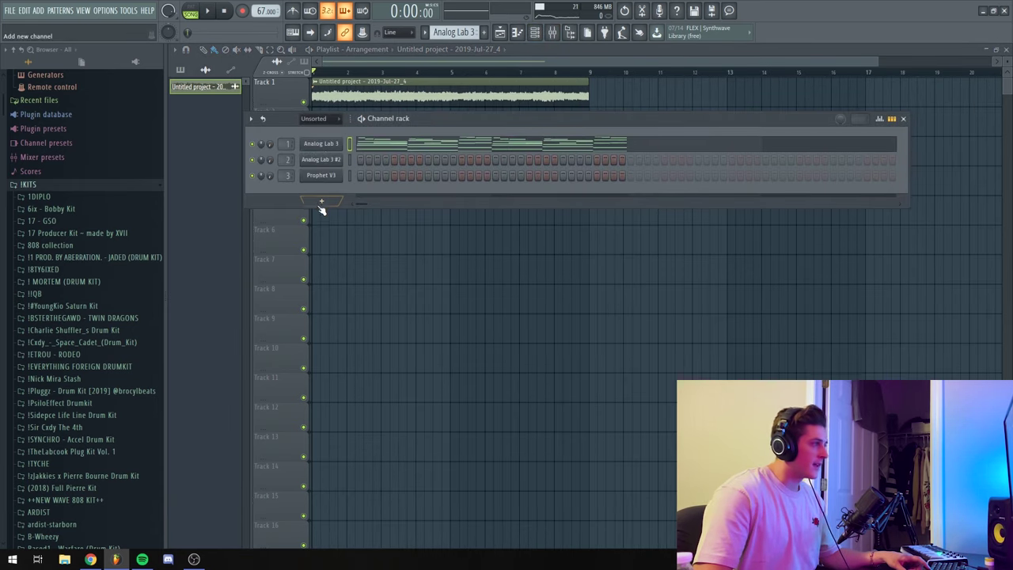
left_click(321, 203)
left_click(362, 145)
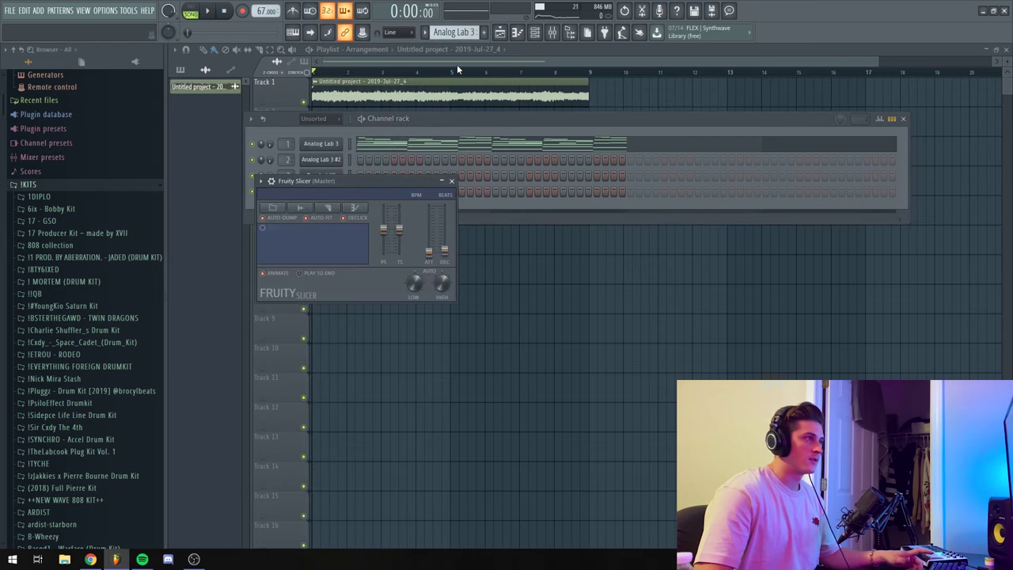
Load the recorded audio clip's sample into the Fruity Slicer channel and close the audio clip's settings
double_click(446, 91)
left_click(535, 32)
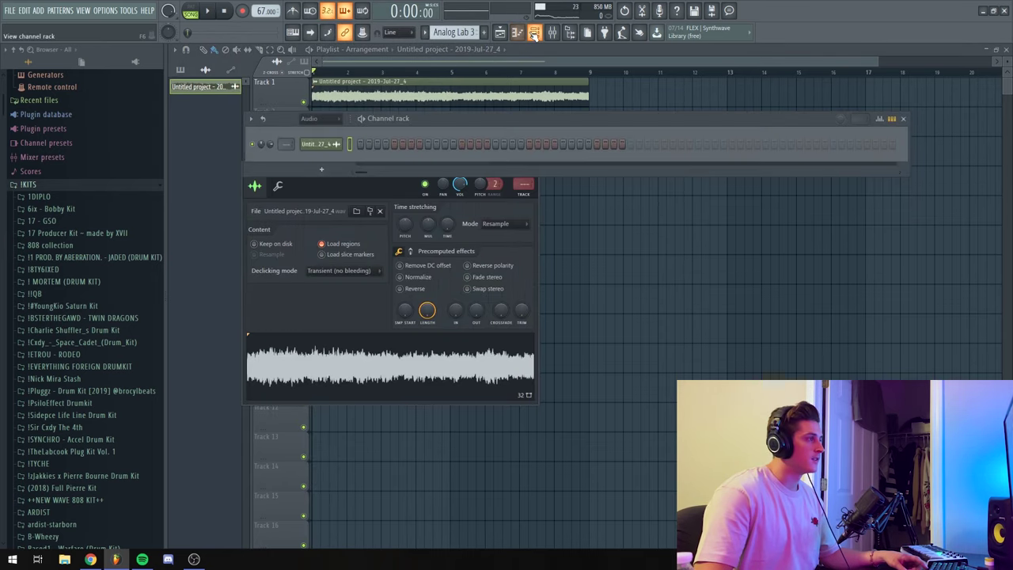
left_click(321, 119)
left_click(319, 155)
left_click_drag(415, 380, 330, 197)
left_click(320, 193)
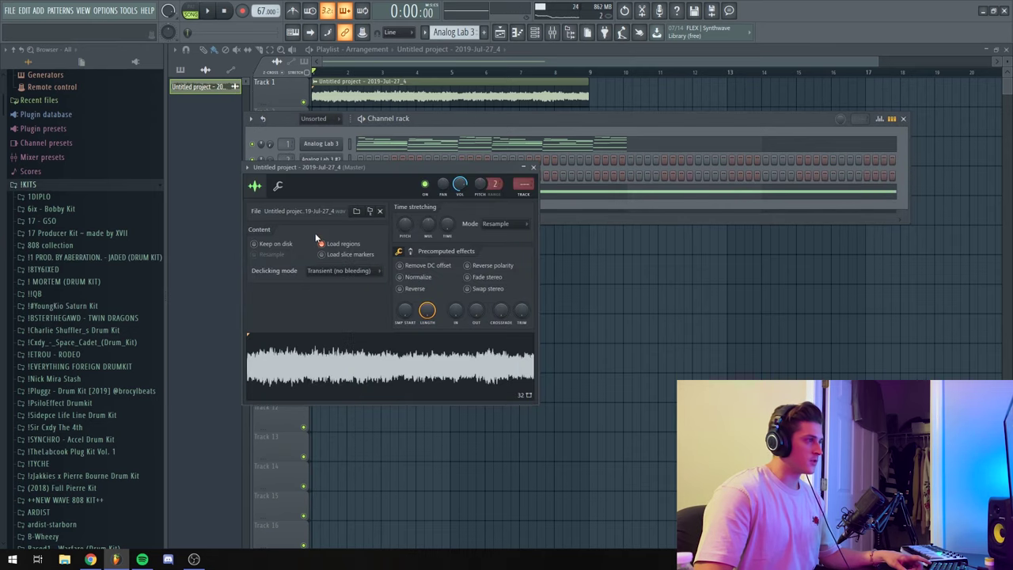
left_click(535, 169)
Slice the Fruity Slicer sample by beat, set the slice fade-in to 19 ms and play it in pattern mode
left_click(324, 192)
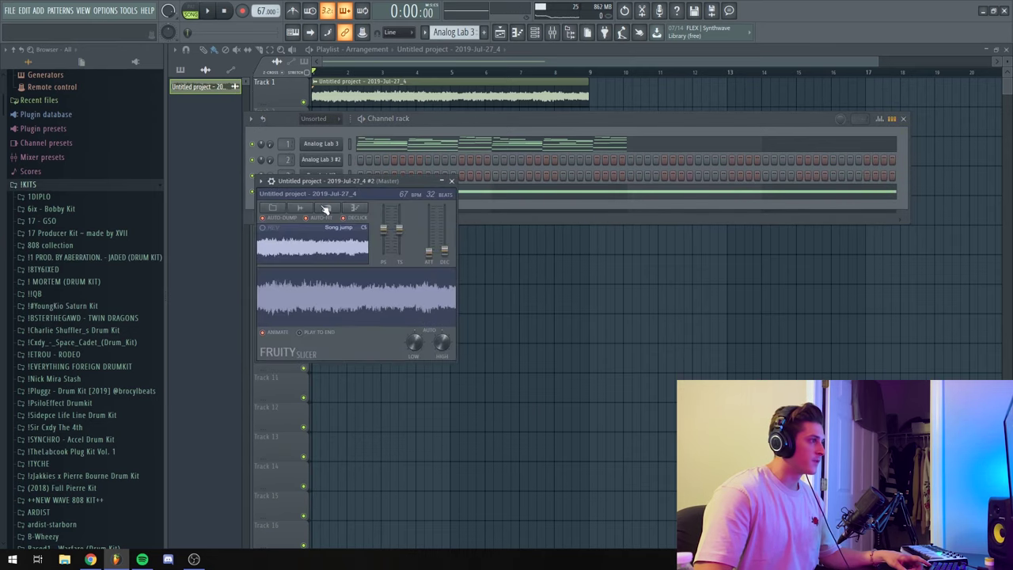
left_click(330, 212)
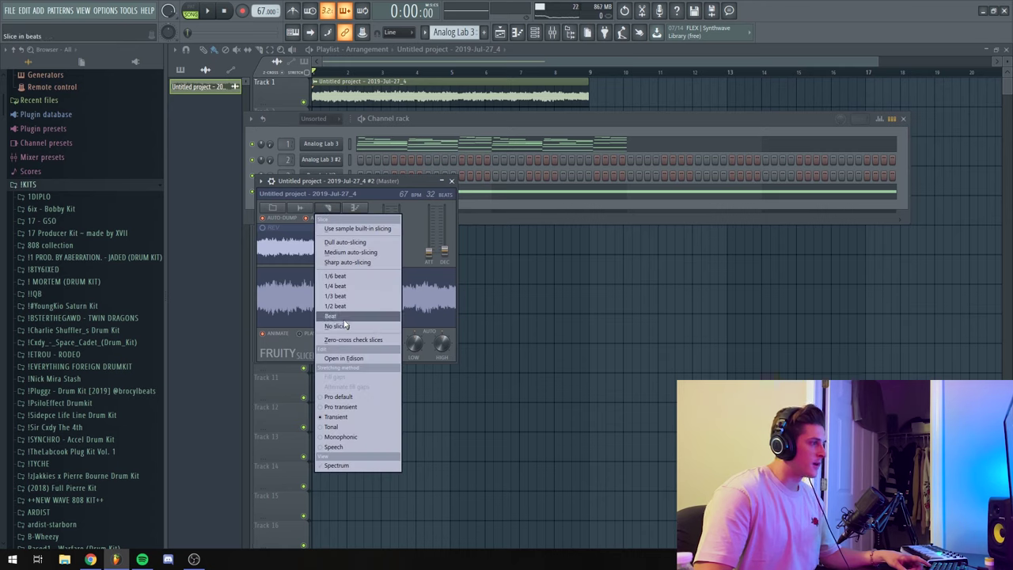
left_click(369, 321)
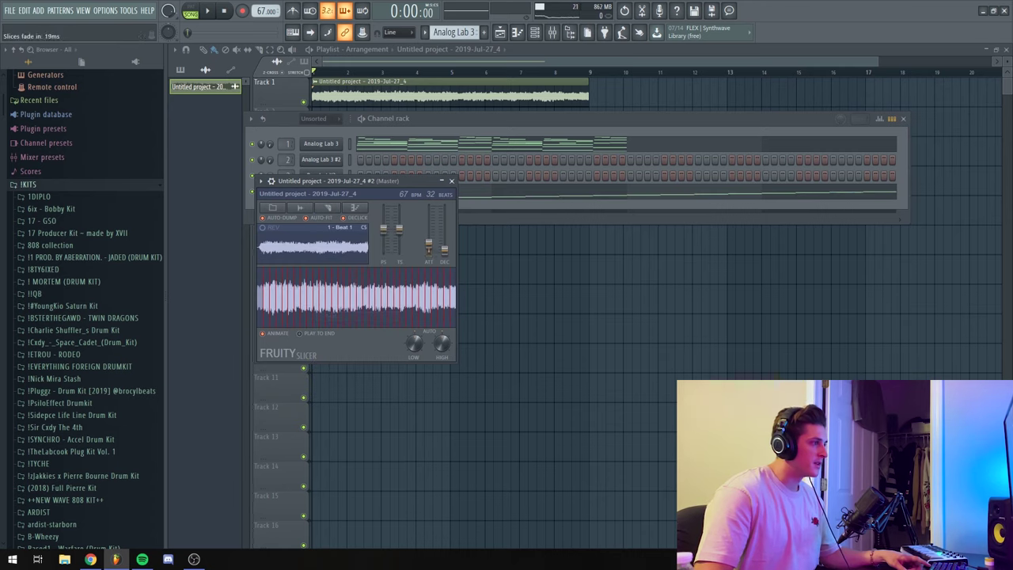
left_click_drag(372, 180, 530, 221)
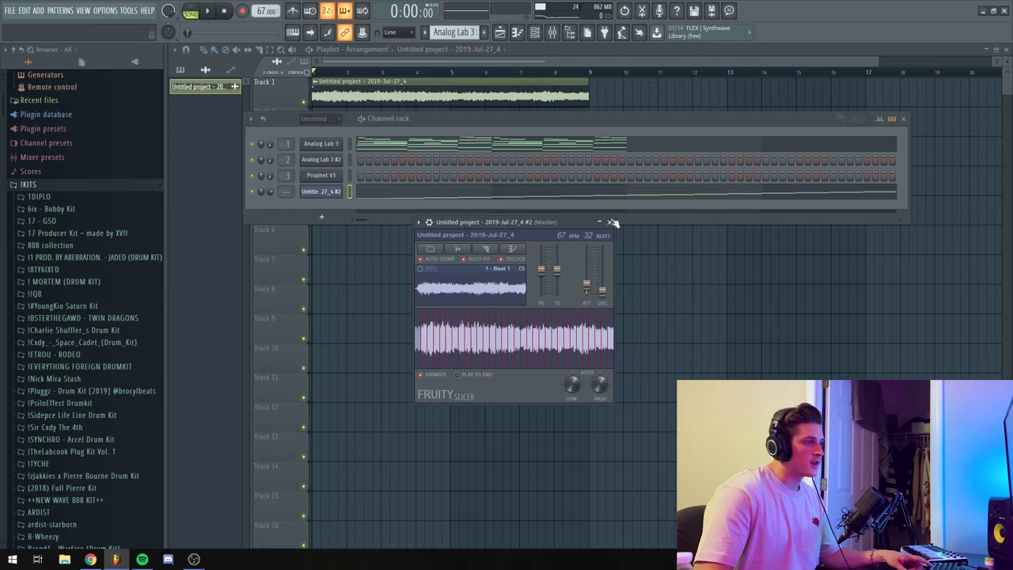
left_click(609, 222)
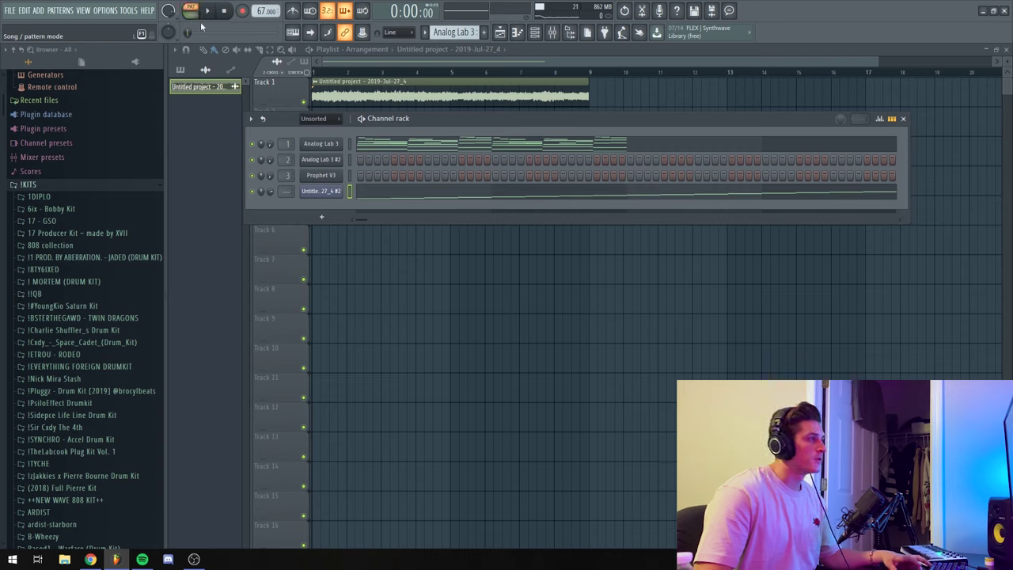
key("space")
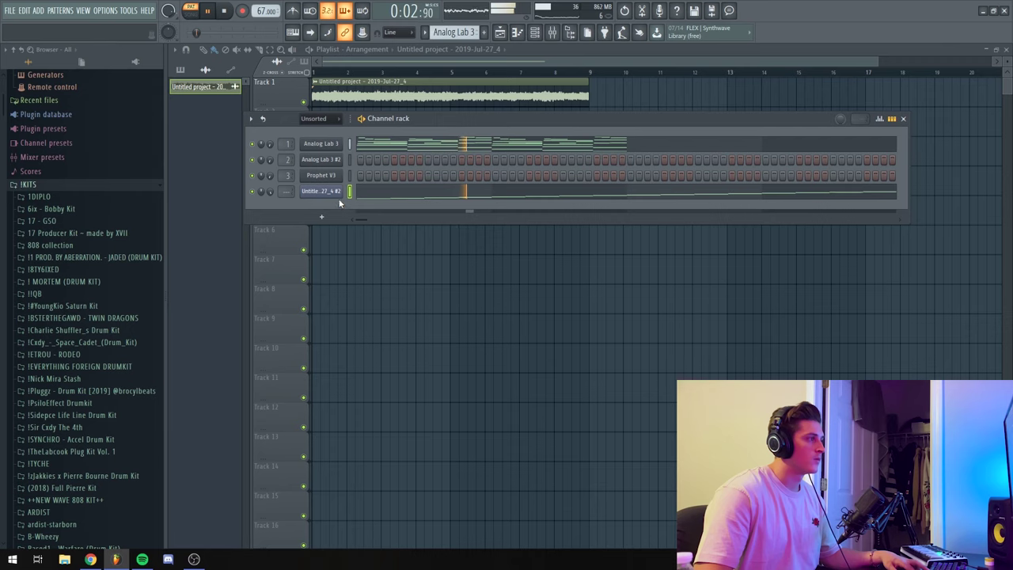
Stop playback, re-slice the Fruity Slicer sample at 1/2 beat, play the result and close the slicer window
key("space")
left_click(328, 193)
left_click(486, 249)
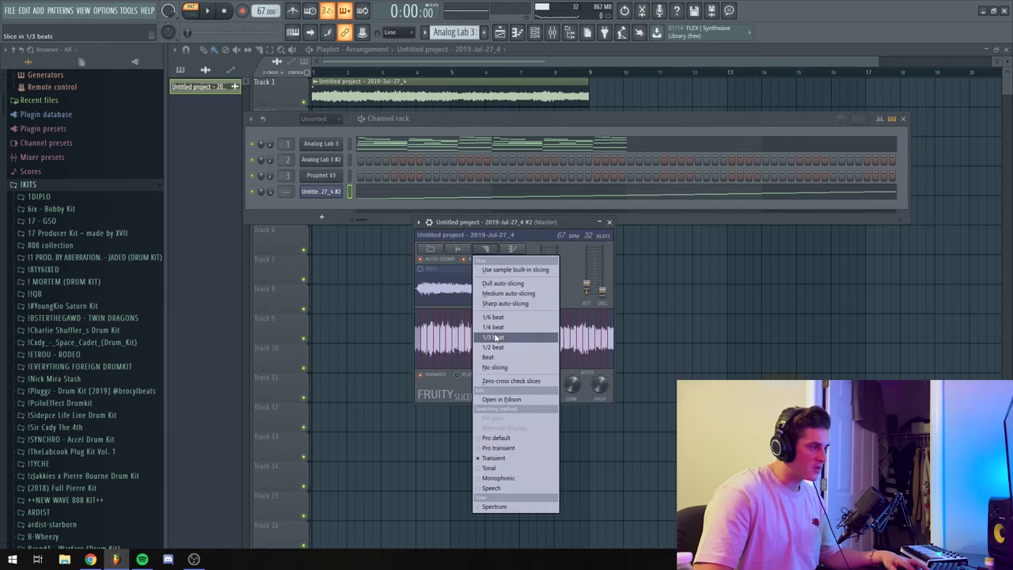
left_click(500, 348)
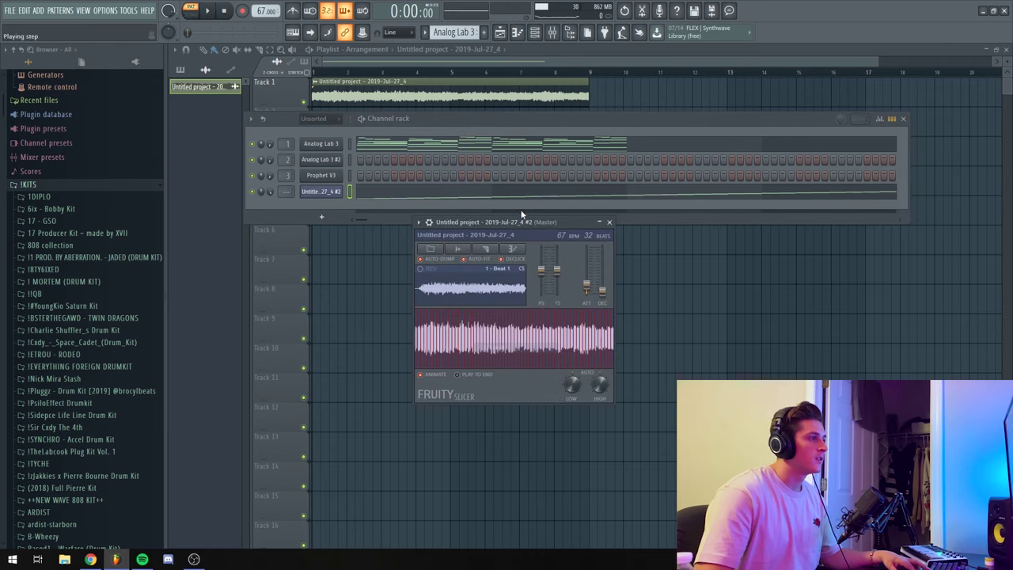
key("space")
left_click_drag(519, 221, 515, 223)
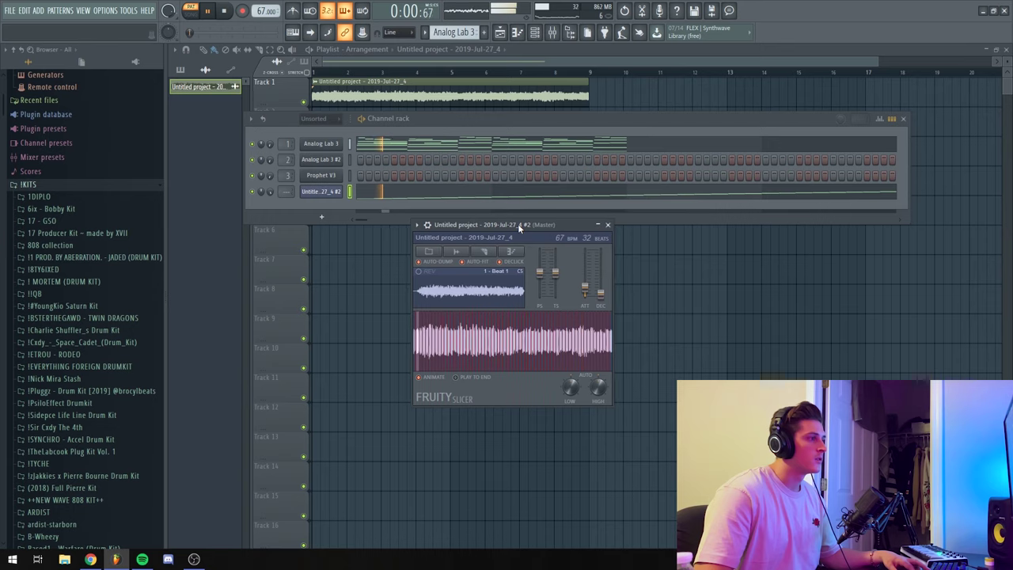
left_click(606, 225)
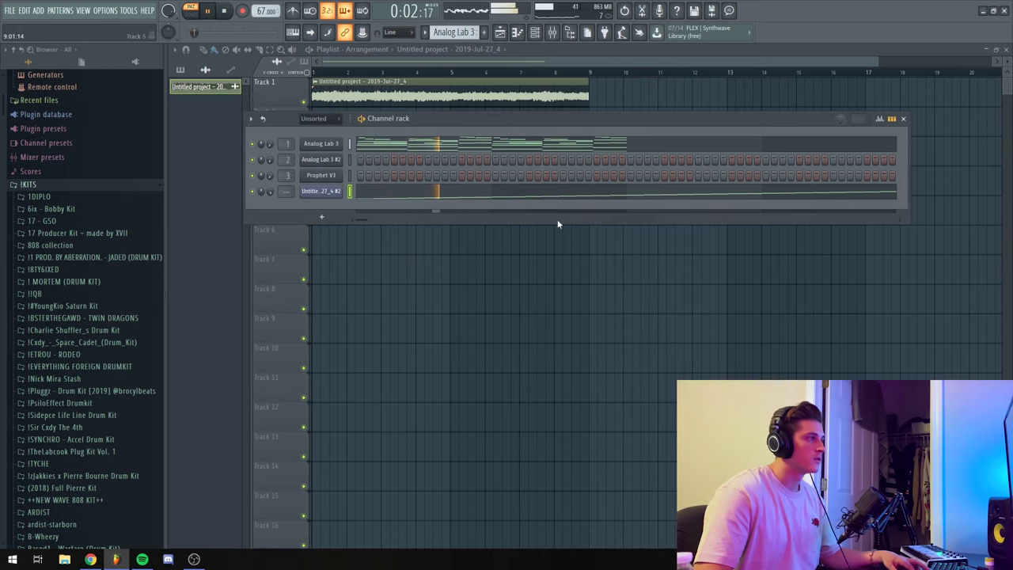
Examine the slice notes in the Fruity Slicer channel's piano roll and return to the playlist
left_click(414, 194)
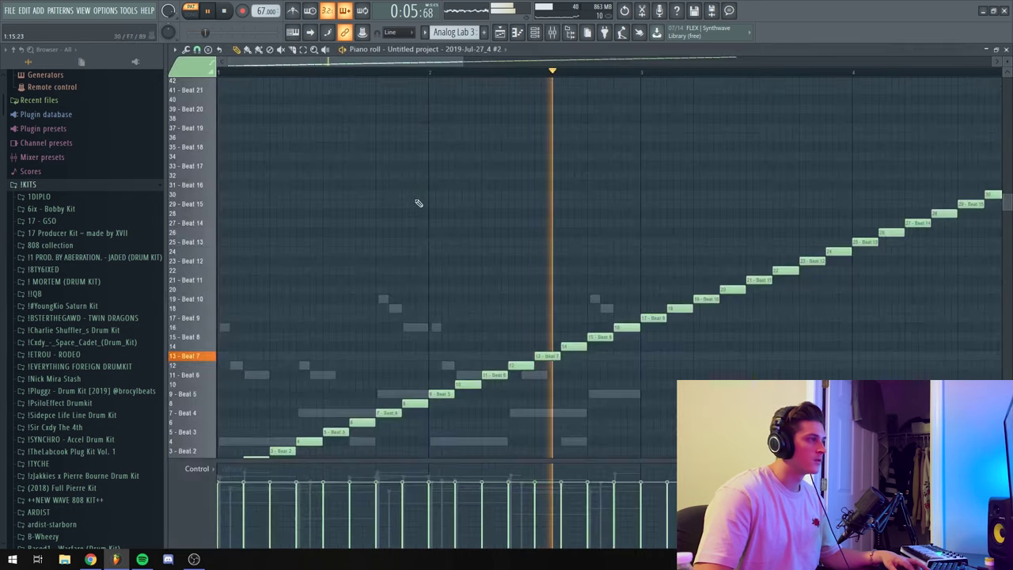
scroll(423, 77, "down", 3)
key("space")
key("F6")
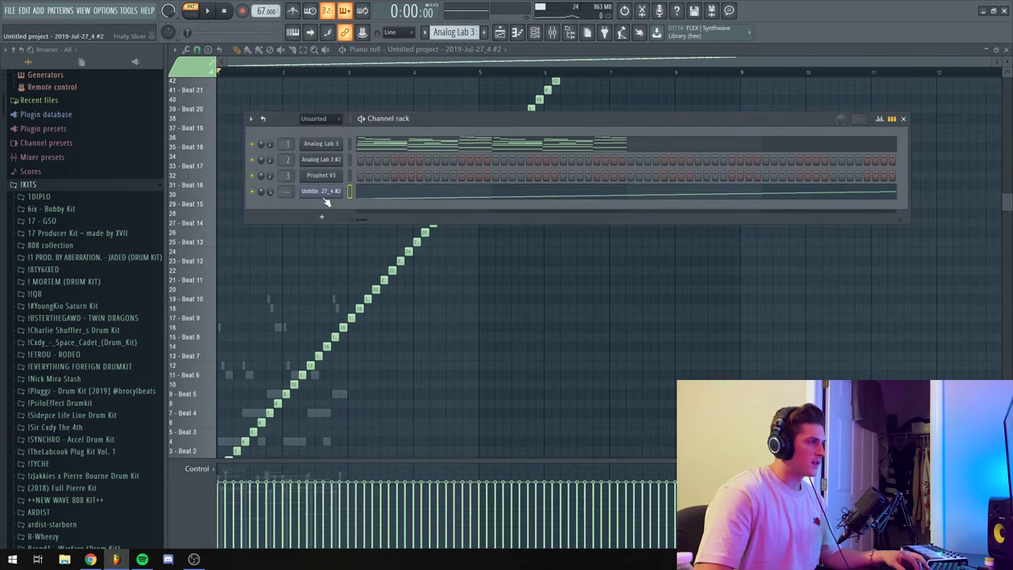
left_click(322, 192)
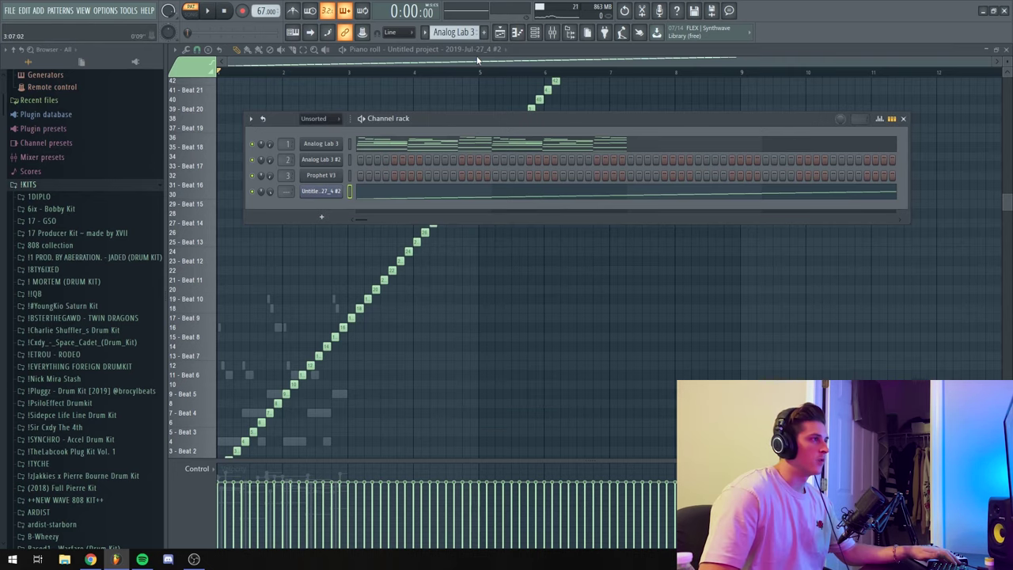
left_click(486, 60)
left_click(500, 33)
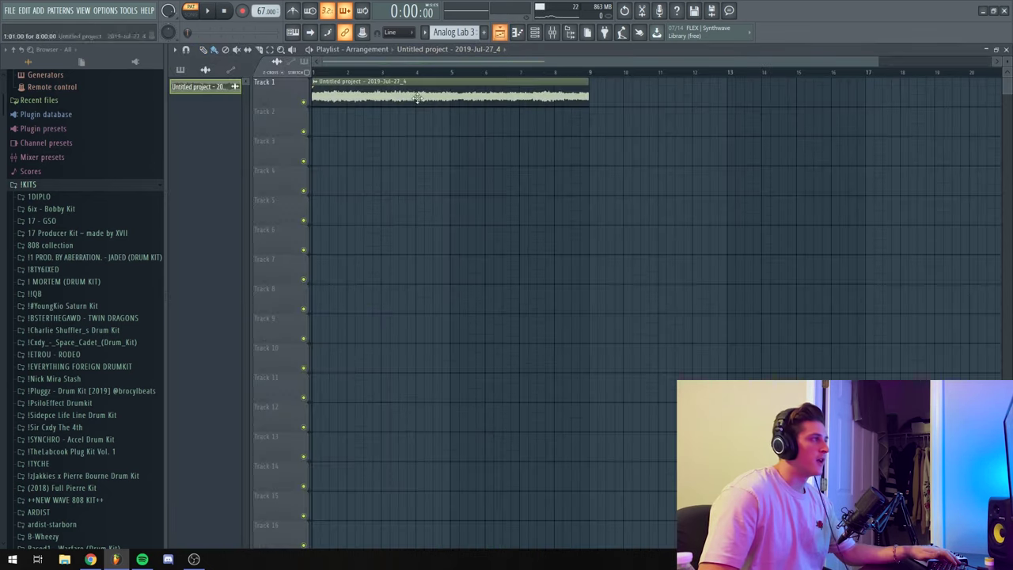
Delete the recorded audio clip from Track 1 and place the Analog Lab 3 pattern there, starting at bar 1
right_click(372, 95)
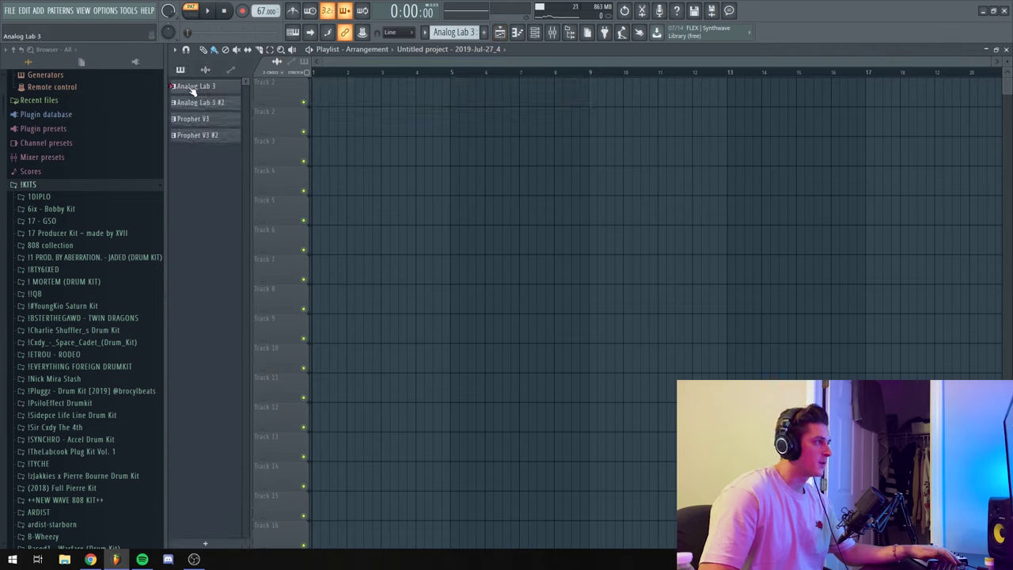
left_click_drag(193, 89, 374, 87)
left_click_drag(494, 95, 411, 96)
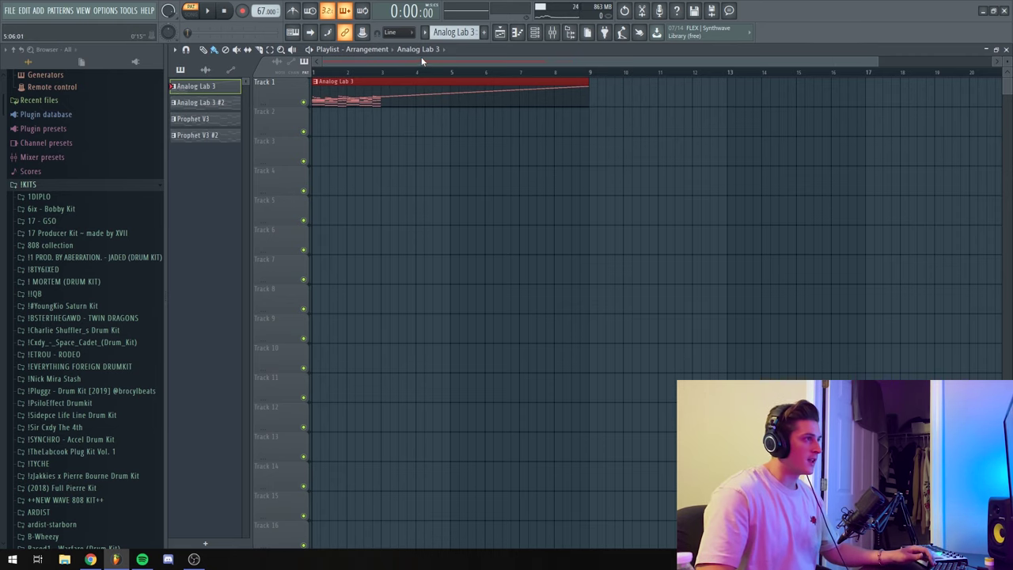
Open Edison on the mixer's Master track and arm it for a new recording
left_click(553, 31)
left_click(934, 284)
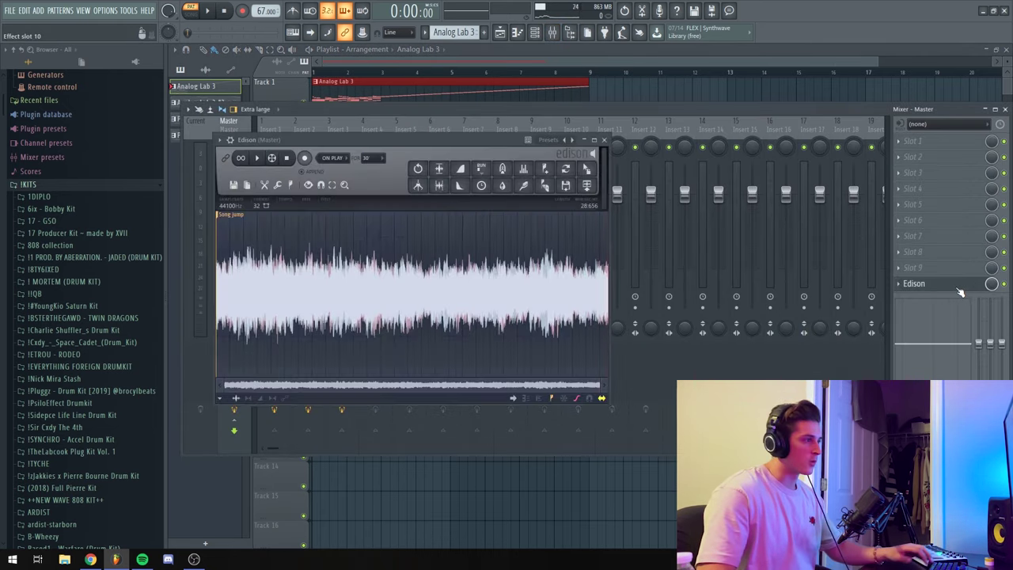
left_click(305, 158)
left_click(389, 63)
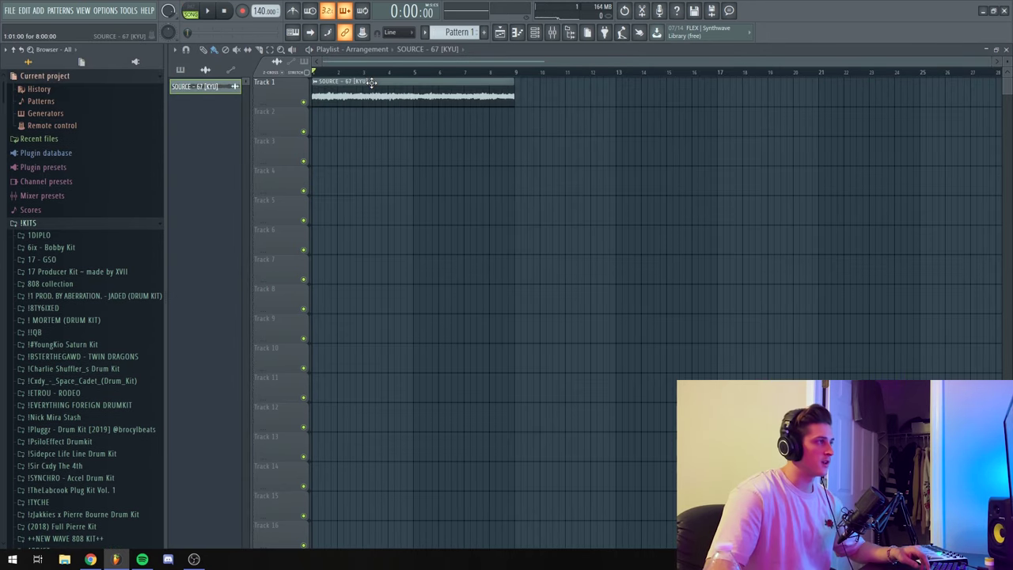
Close the SOURCE - 67 [KYU] clip's settings and set the project tempo to 67 BPM
double_click(367, 81)
left_click(466, 98)
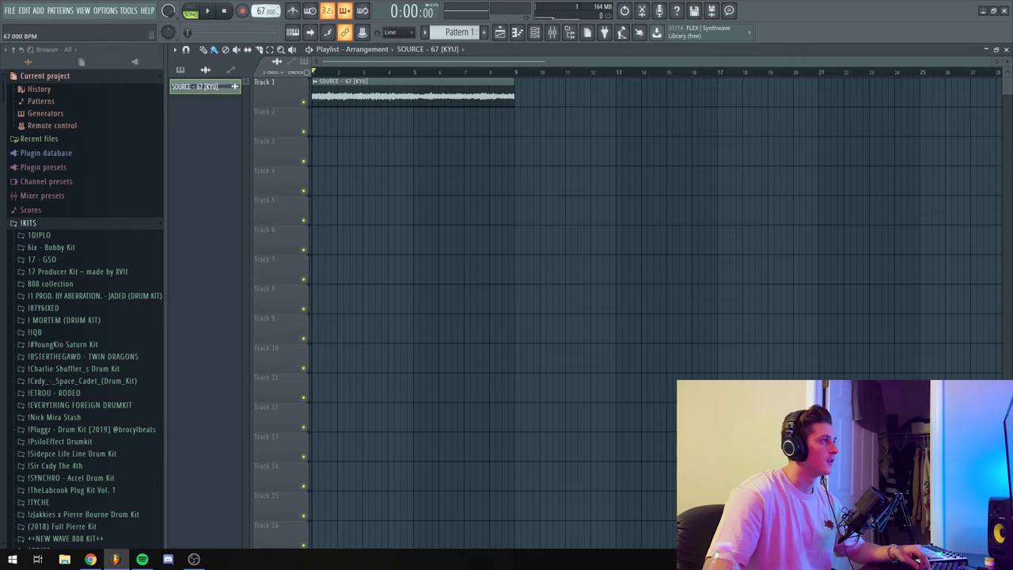
key("Return")
left_click(521, 310)
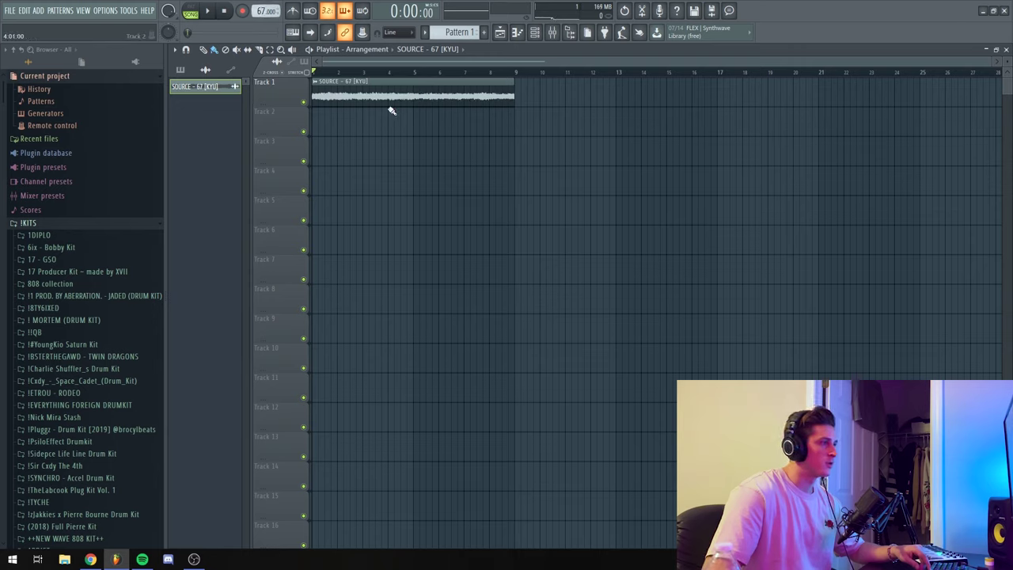
Lower the SOURCE - 67 [KYU] clip's time-stretching pitch to about -473 cents and close its settings
double_click(389, 98)
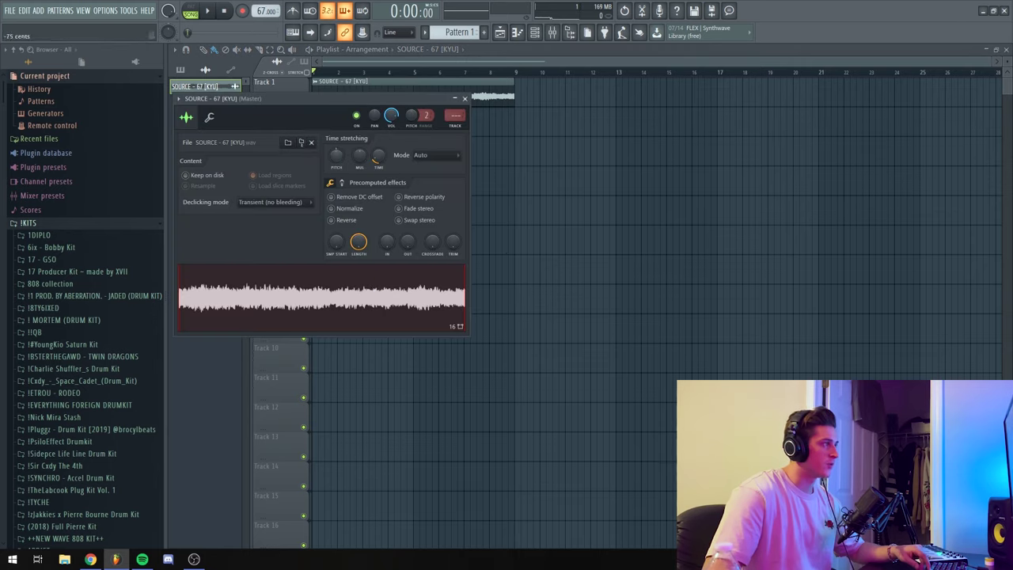
left_click_drag(336, 155, 337, 161)
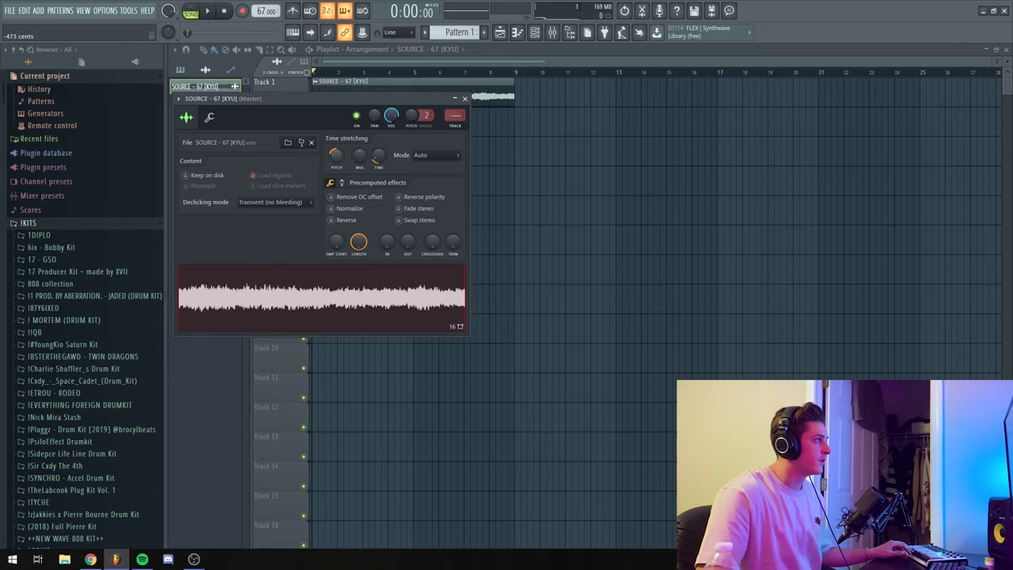
left_click(464, 98)
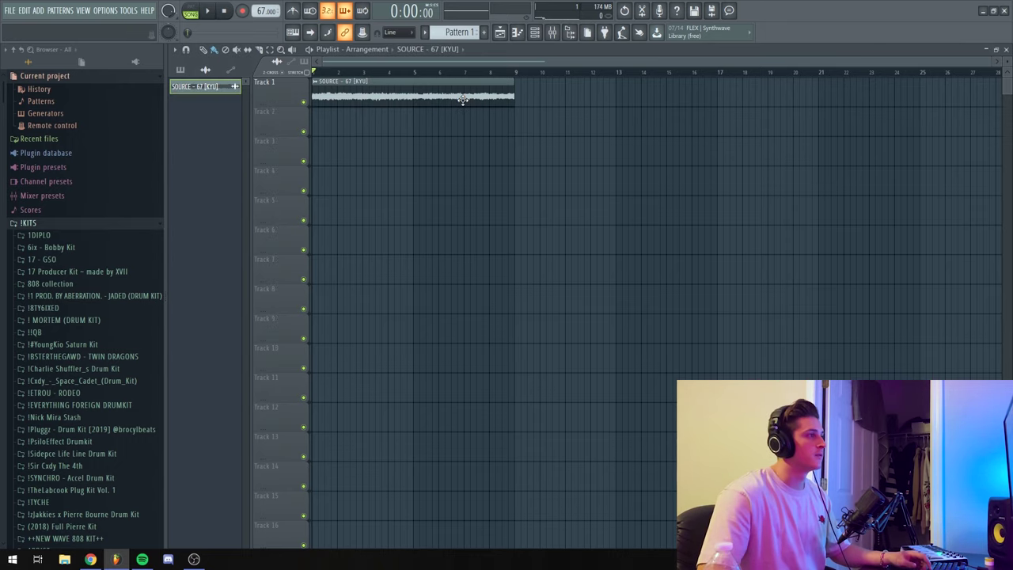
Listen to the pitched clip from the start and check its channel settings
key("space")
scroll(351, 71, "up", 3)
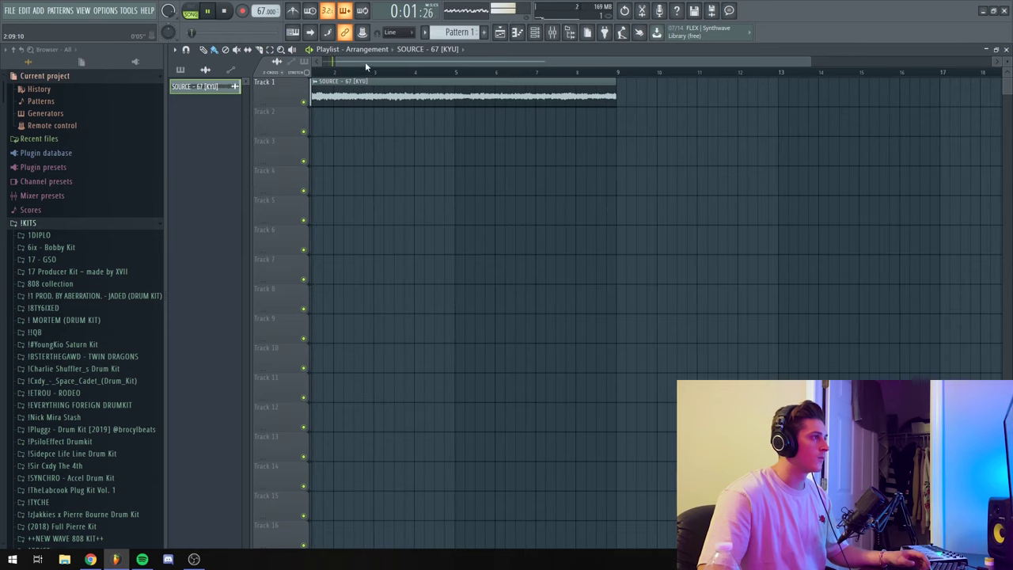
left_click(228, 87)
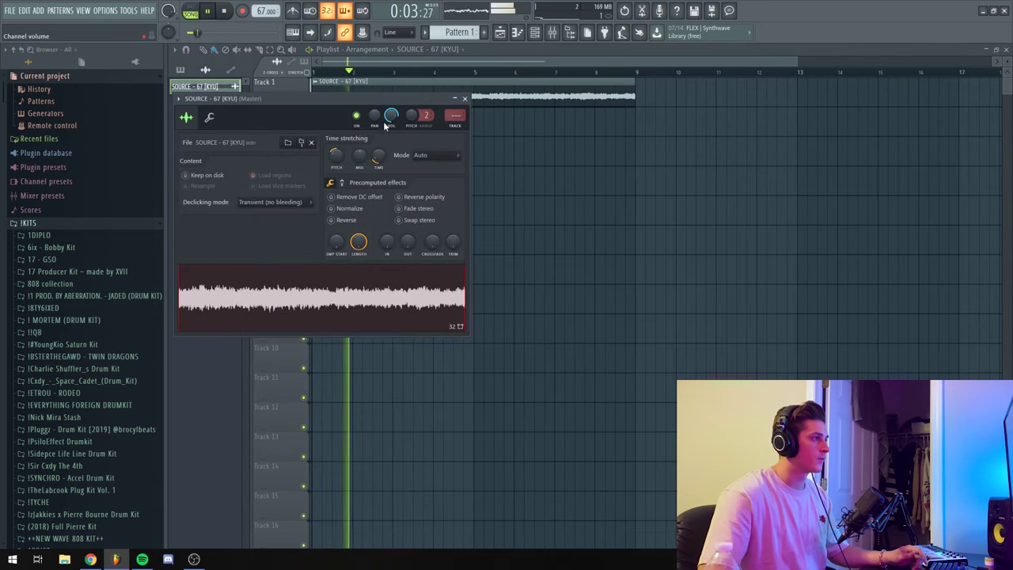
left_click(466, 100)
scroll(418, 76, "down", 2)
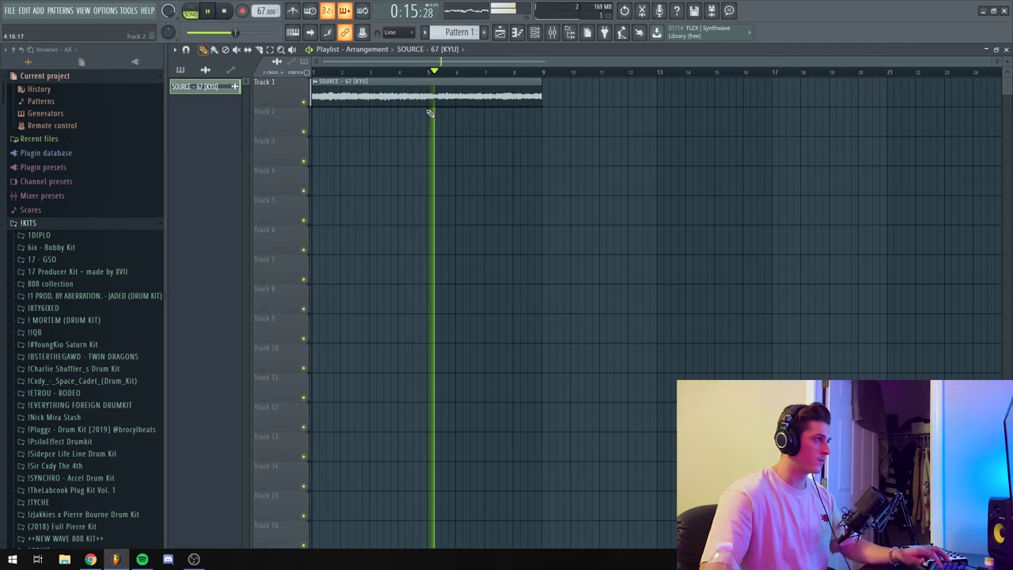
key("space")
key("space")
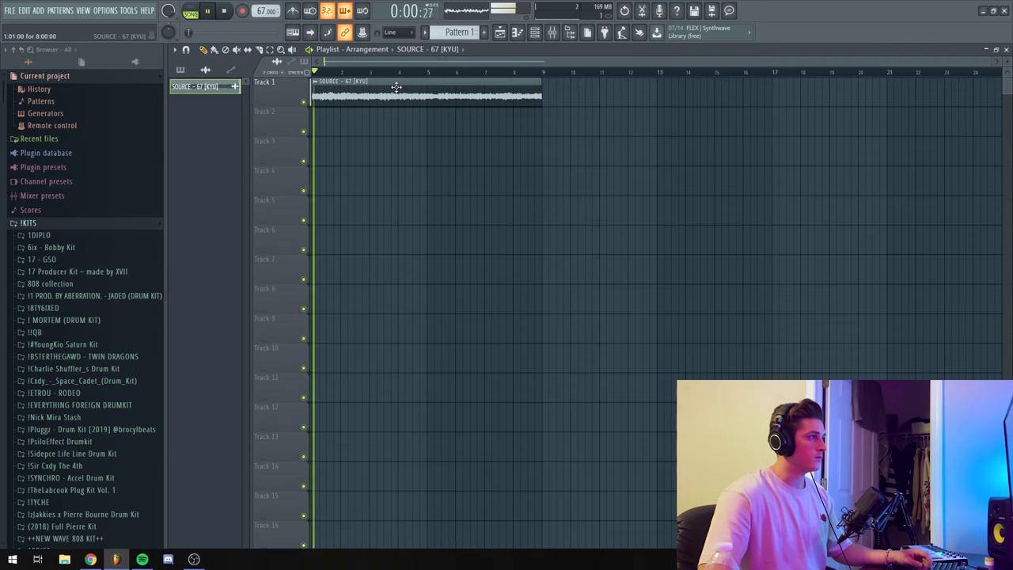
key("space")
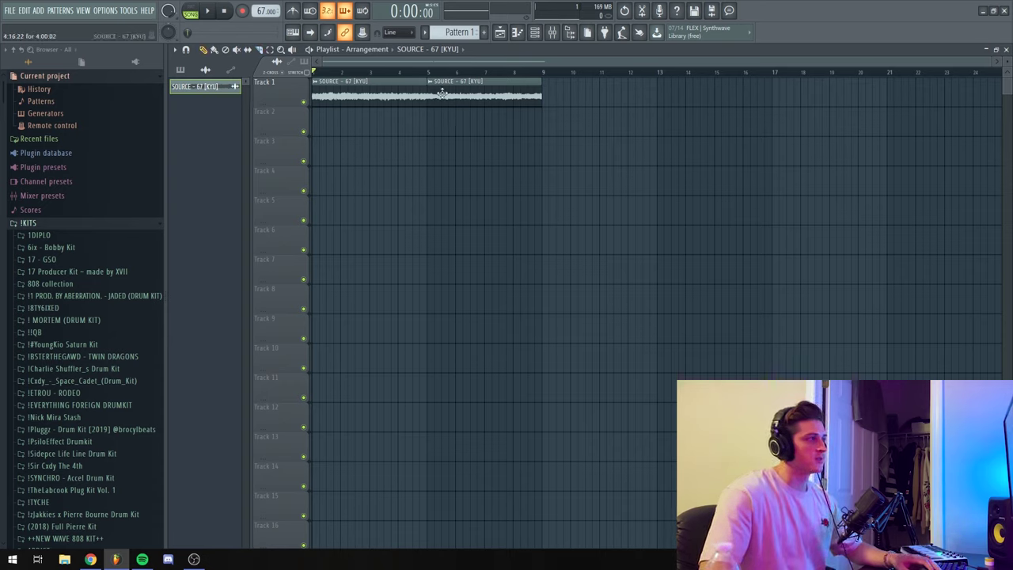
Delete the part of the SOURCE clip after bar 5 and slice the remaining audio at bar 3
right_click(494, 98)
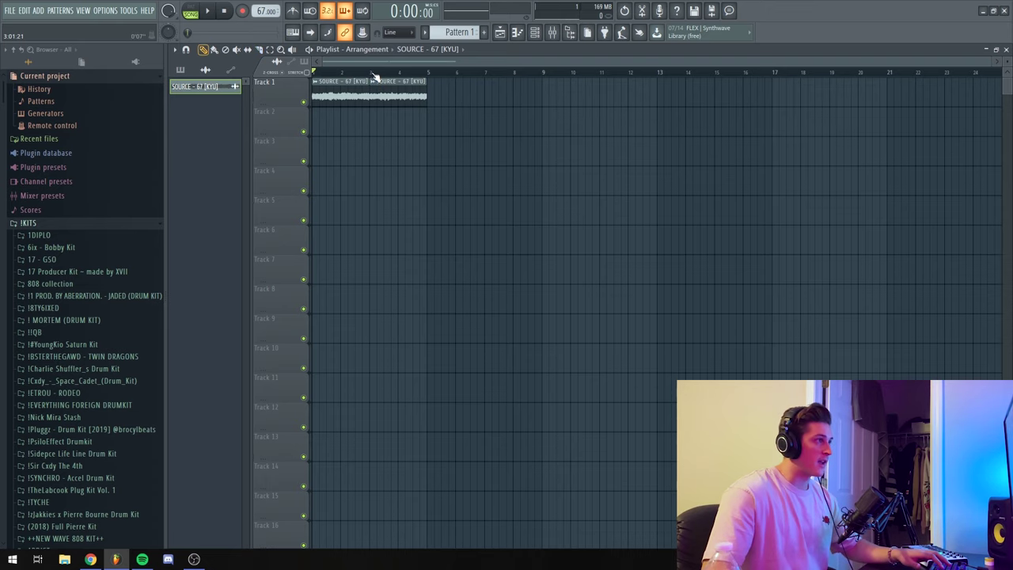
scroll(376, 77, "up", 4)
scroll(396, 78, "down", 4)
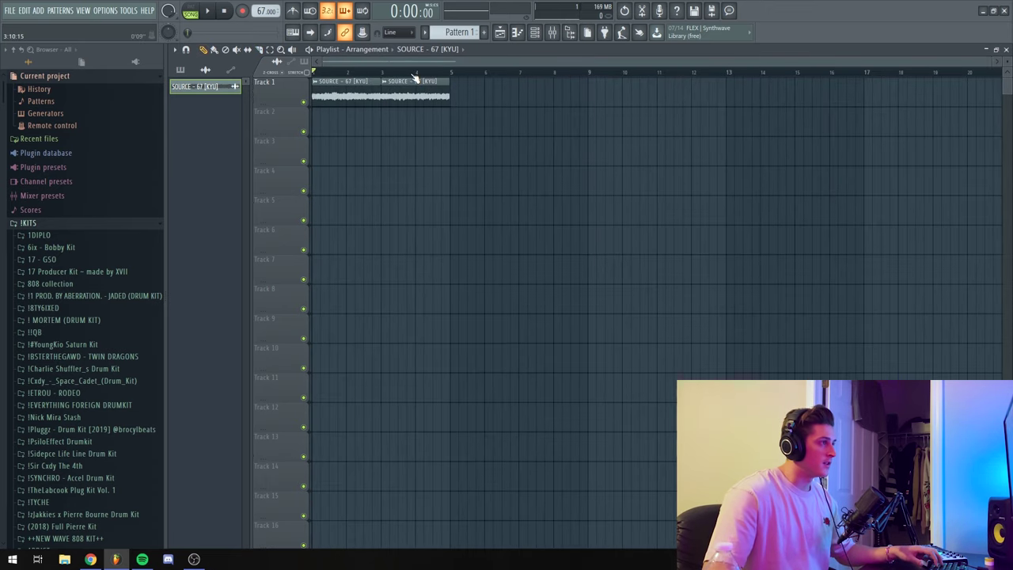
scroll(378, 75, "up", 2)
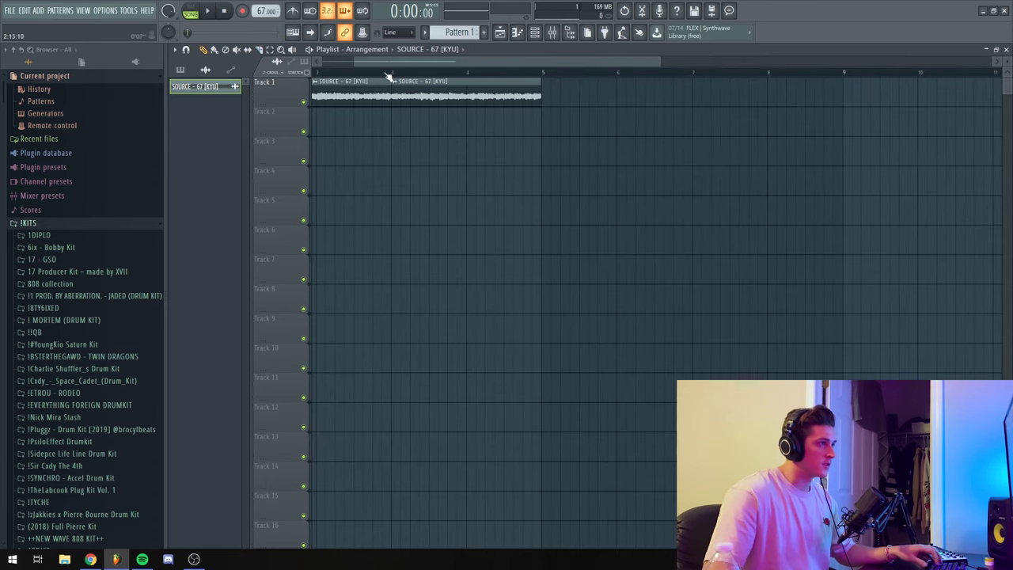
scroll(544, 75, "up", 8)
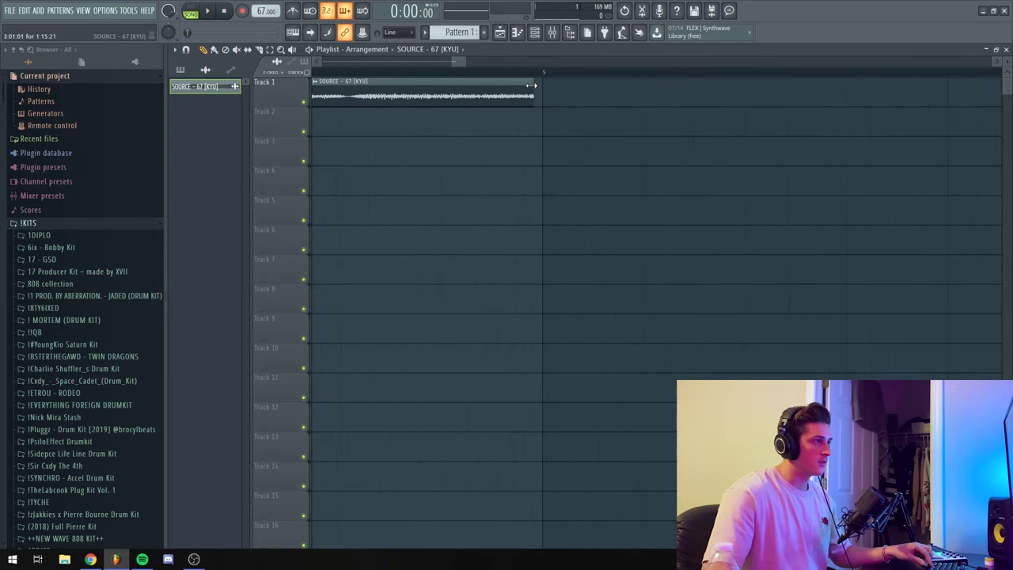
scroll(451, 77, "down", 10)
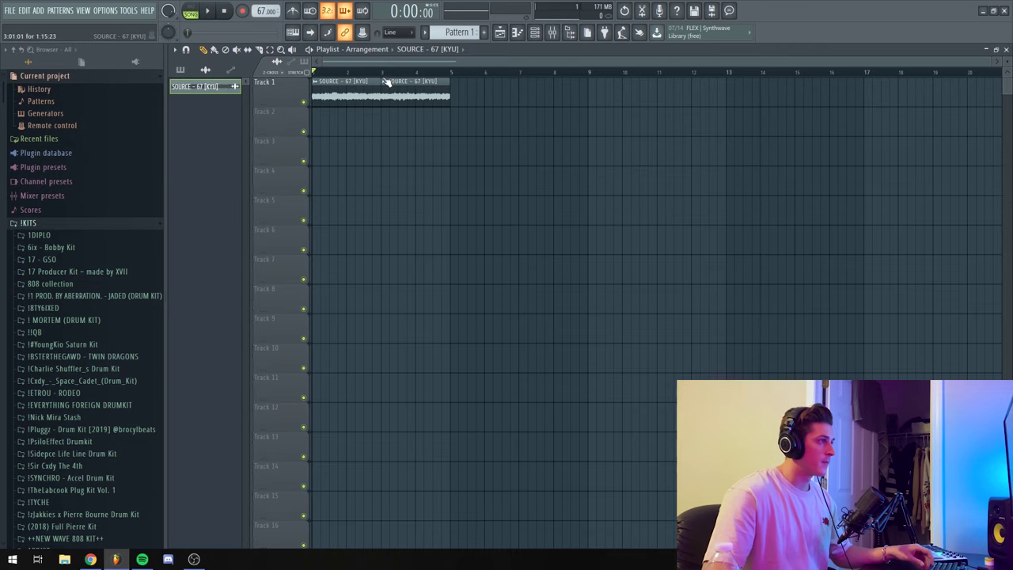
scroll(384, 80, "up", 8)
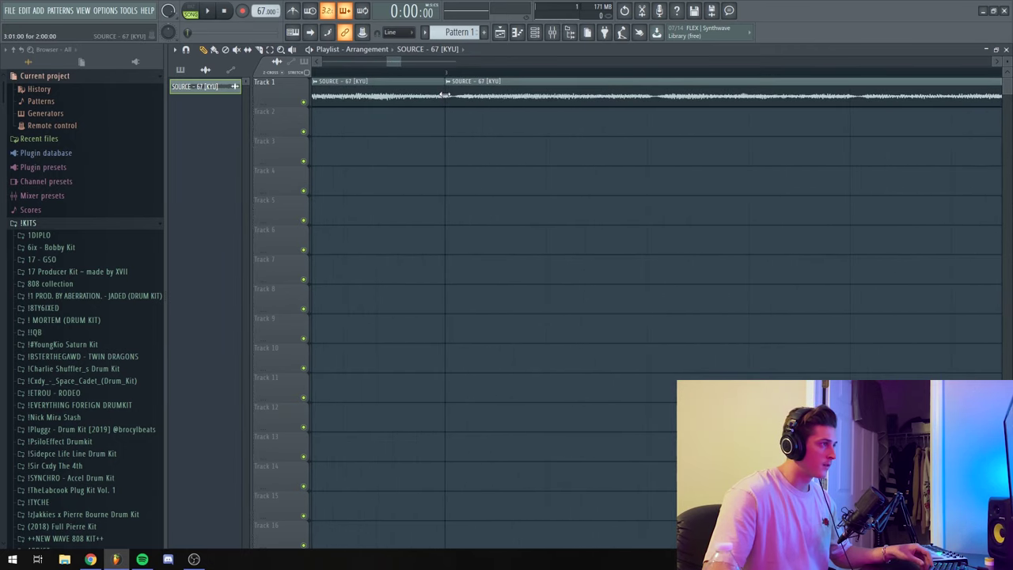
scroll(442, 79, "down", 8)
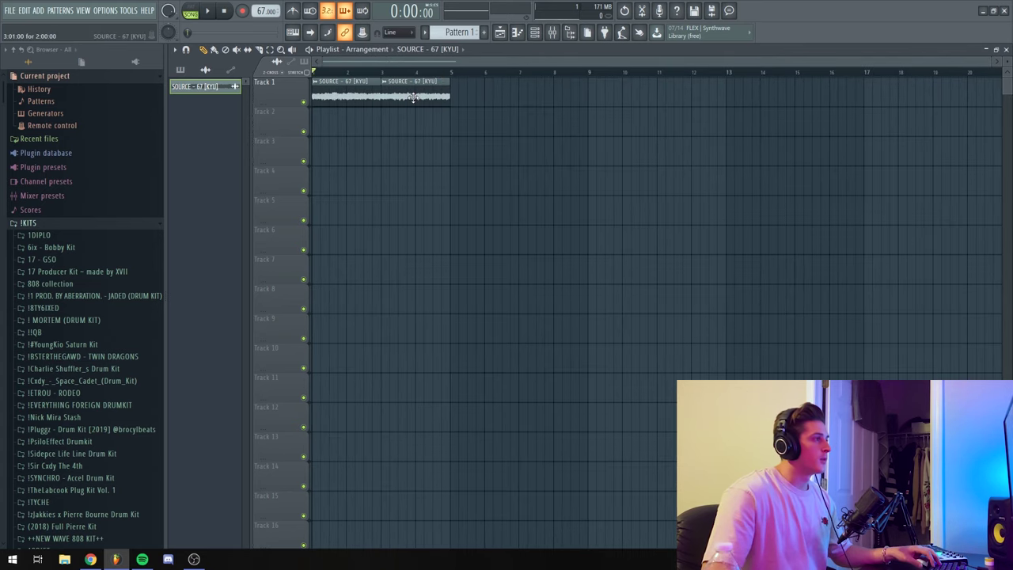
Swap the two SOURCE slices on Track 1, using Track 2 to hold the second slice during the exchange
left_click_drag(413, 103, 345, 133)
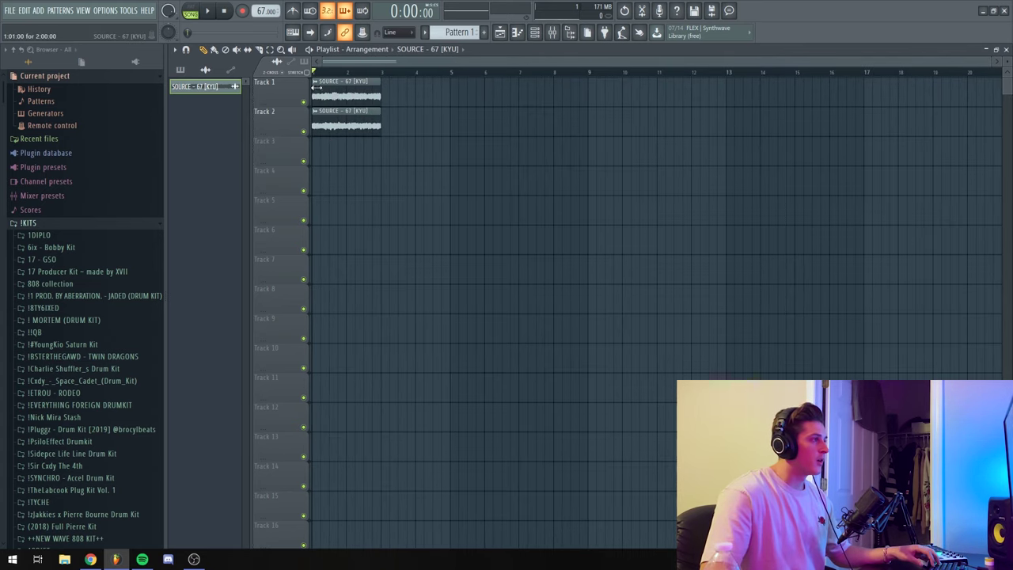
left_click_drag(336, 94, 405, 94)
left_click_drag(362, 122, 334, 71)
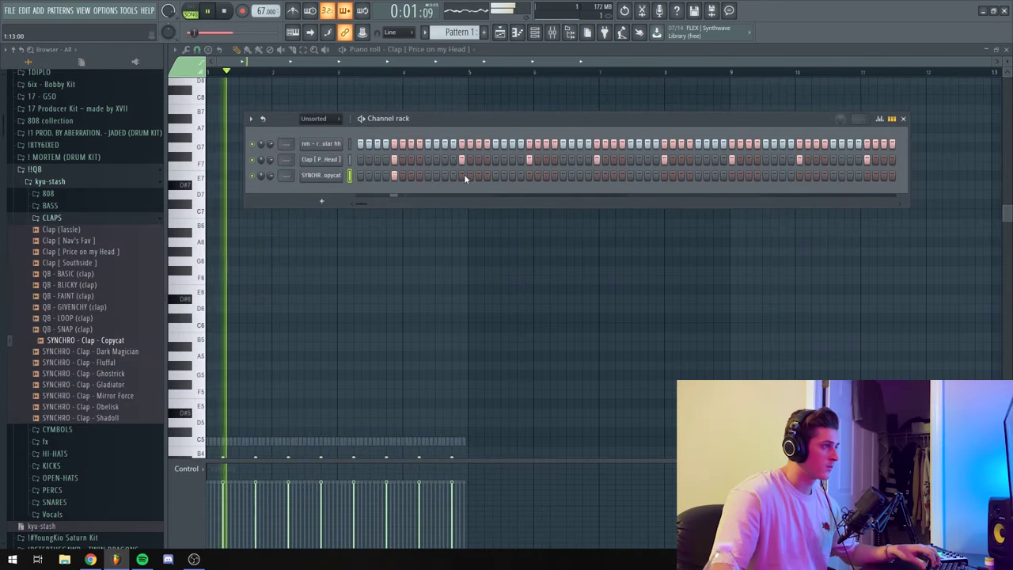
Add SYNCHRO - Clap - Copycat hits on the remaining steps used by the Price on my Head clap, and collapse the CLAPS folder
left_click(461, 175)
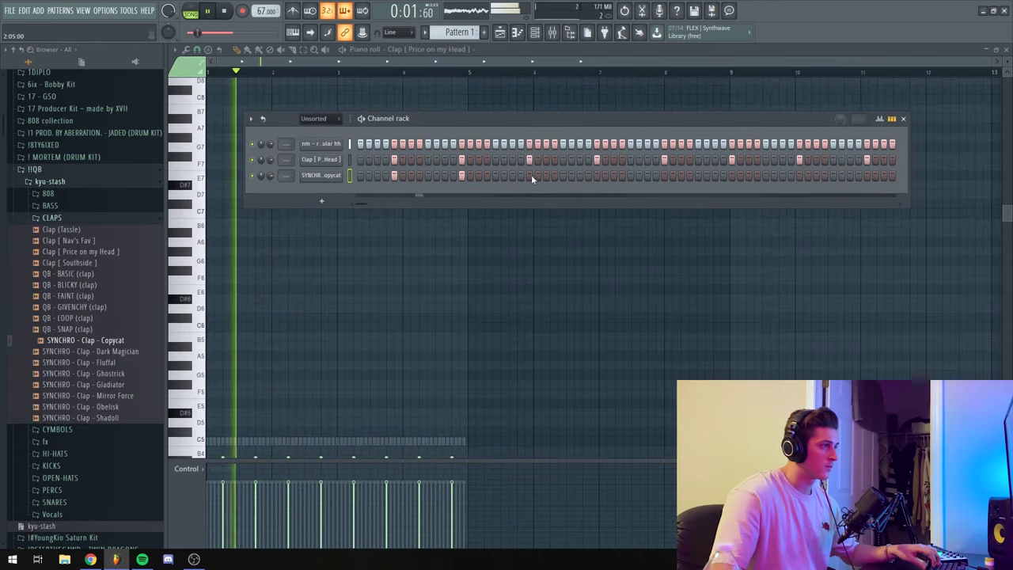
left_click(529, 175)
left_click(596, 175)
left_click(664, 175)
left_click(732, 175)
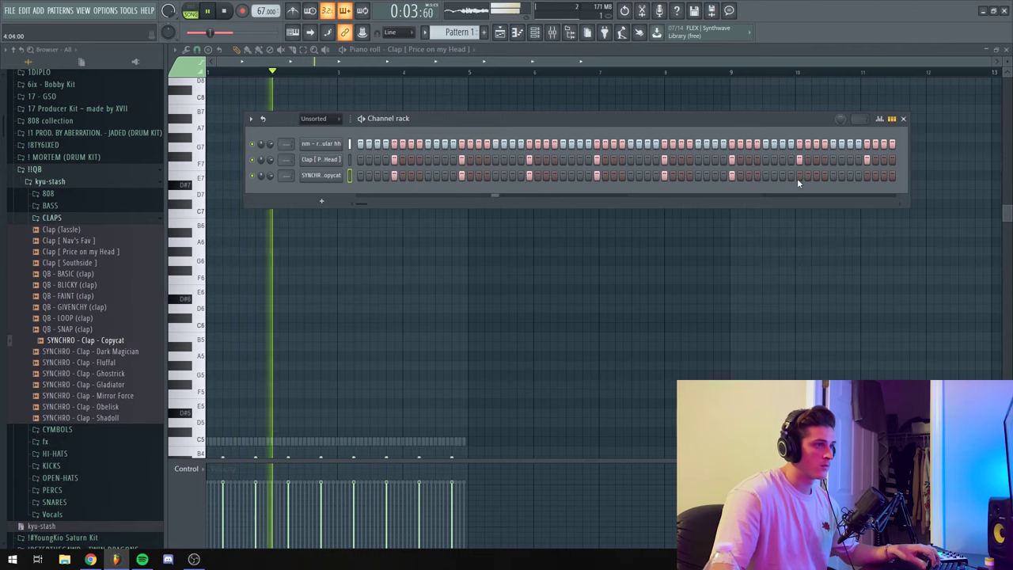
left_click(799, 175)
left_click(867, 175)
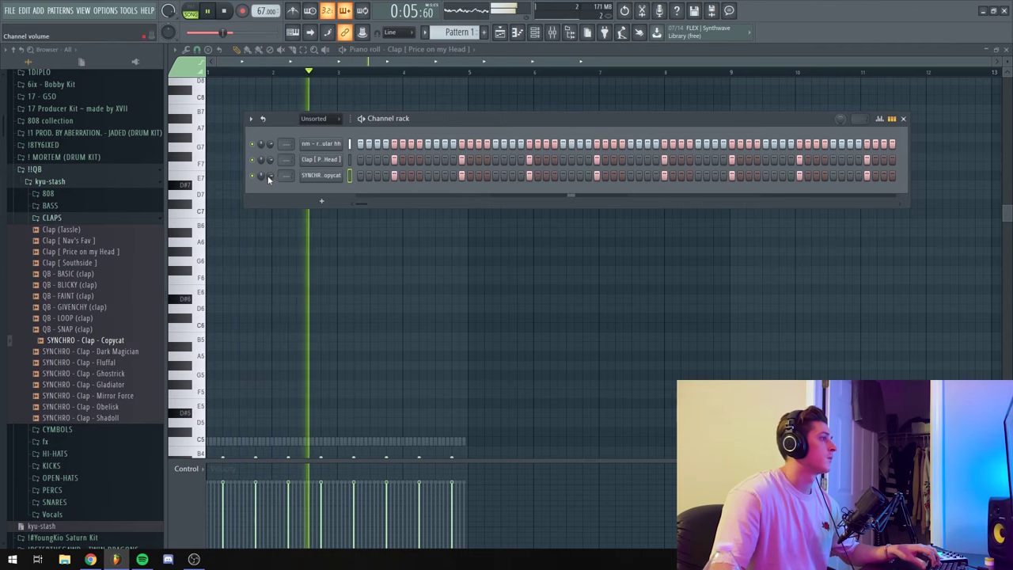
left_click(87, 218)
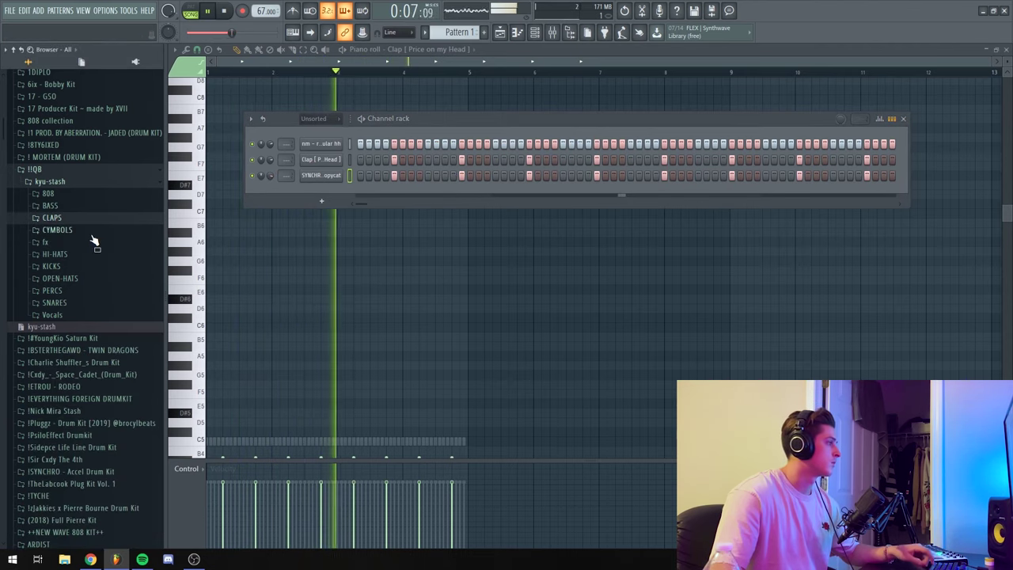
Load QB - LUGER (snare) from the SNARES folder as a new channel and place hits on steps 2, 8, 10 and 18
left_click(71, 302)
left_click_drag(75, 165, 373, 191)
key("space")
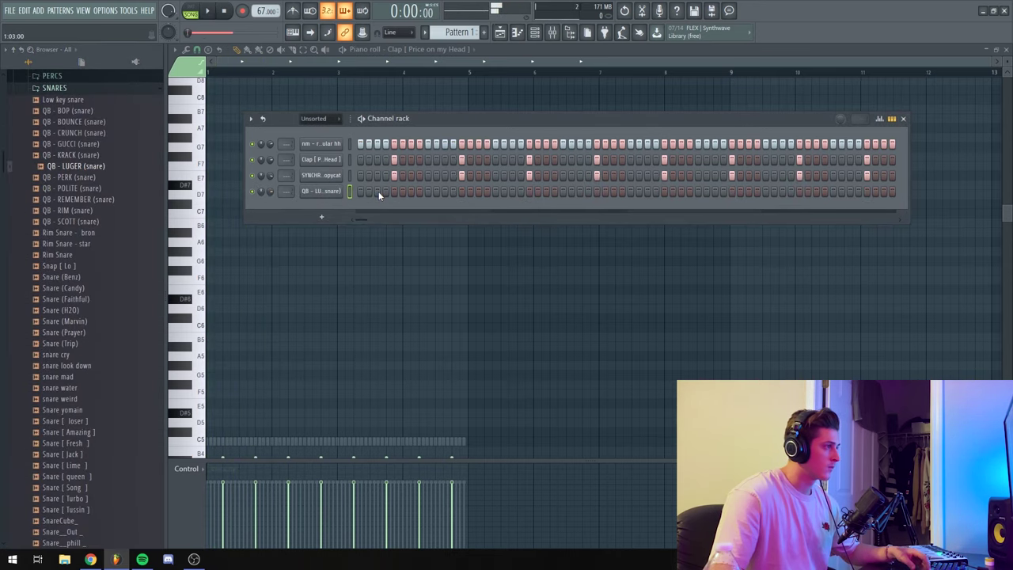
left_click(369, 191)
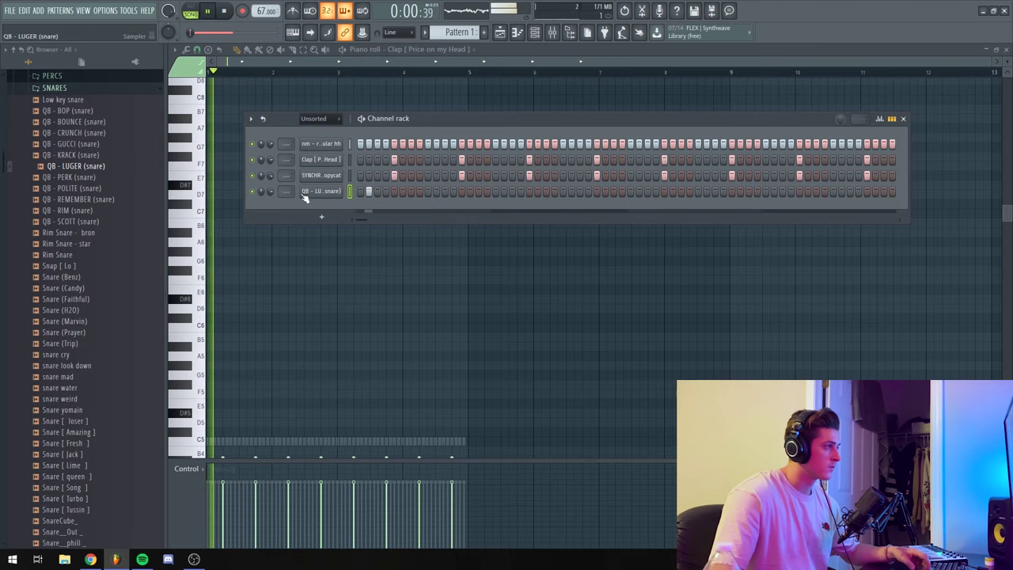
left_click(420, 192)
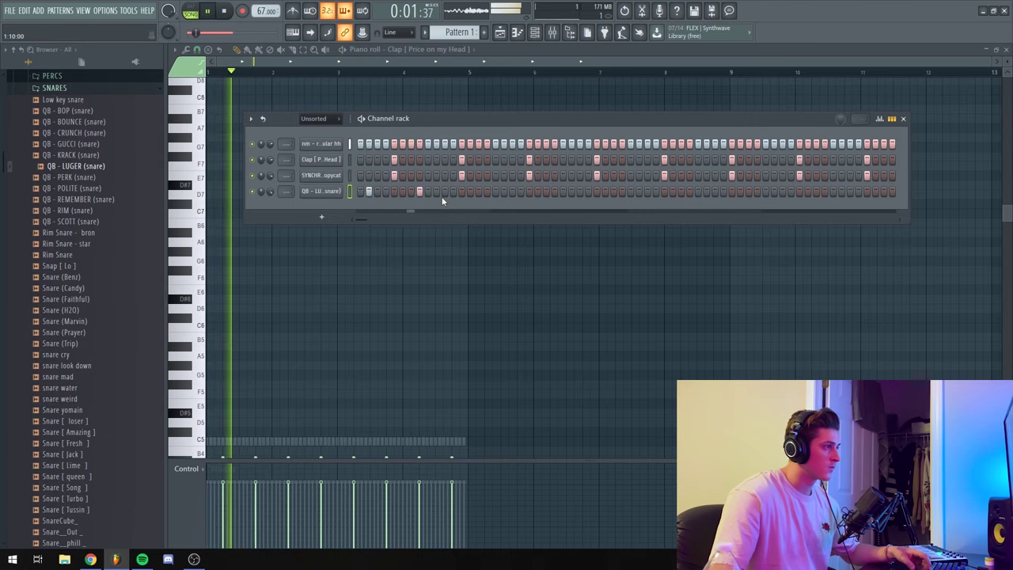
left_click(436, 192)
left_click(503, 192)
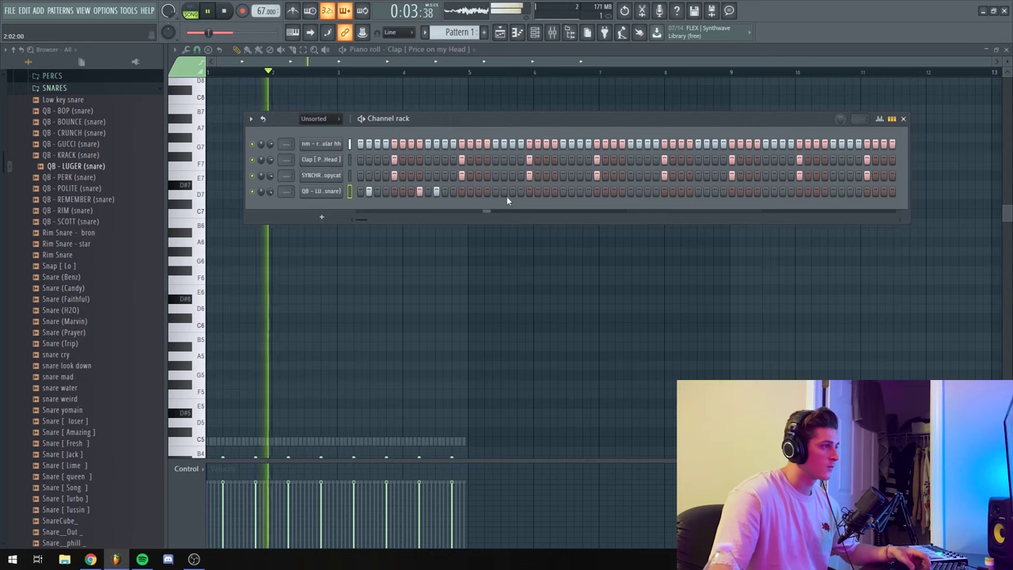
Play back the snare pattern, clear the QB - LUGER hits on steps 8 and 10, and keep hits on steps 2, 18 and 34
key("space")
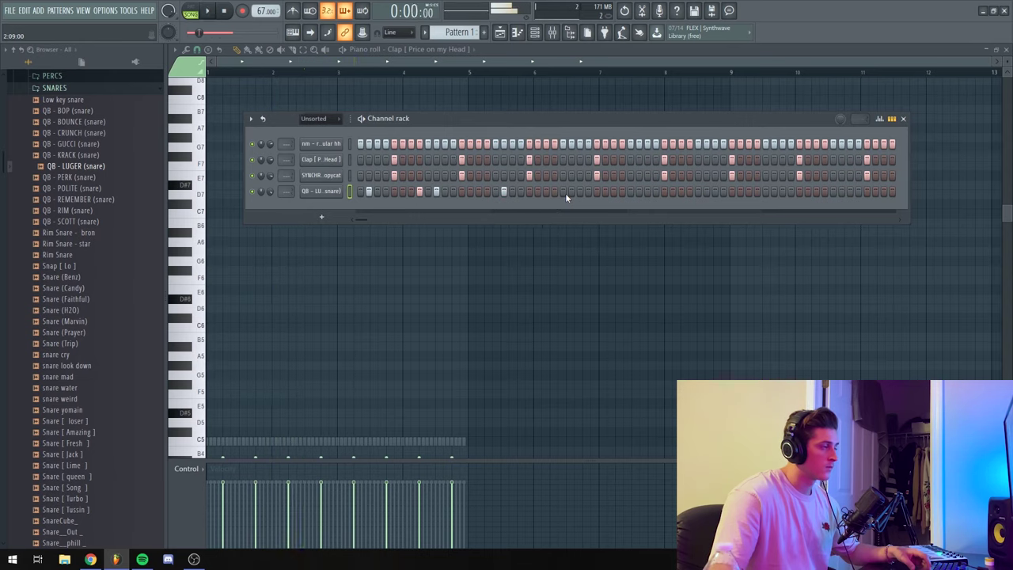
key("space")
key("space")
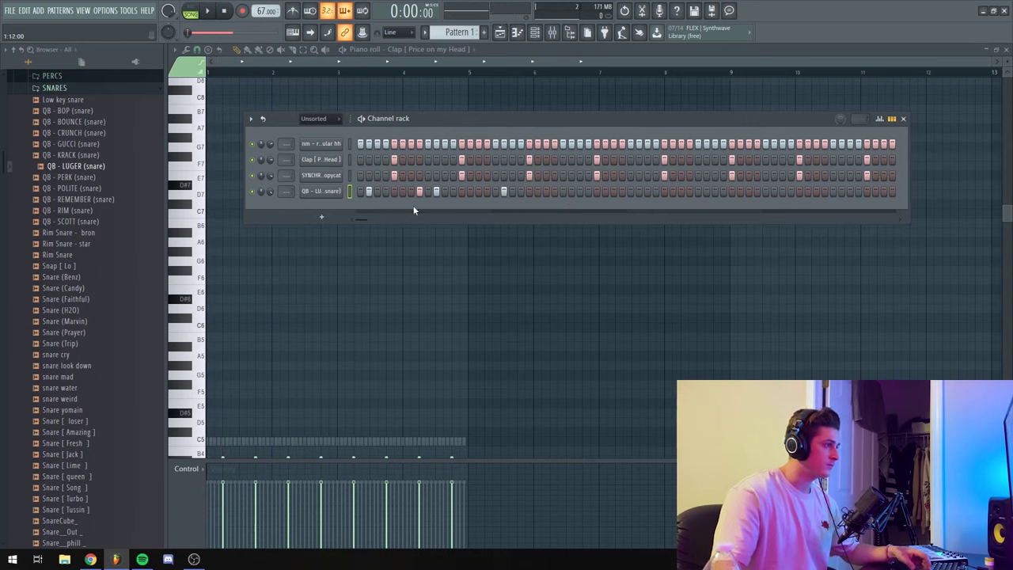
key("space")
left_click(503, 192)
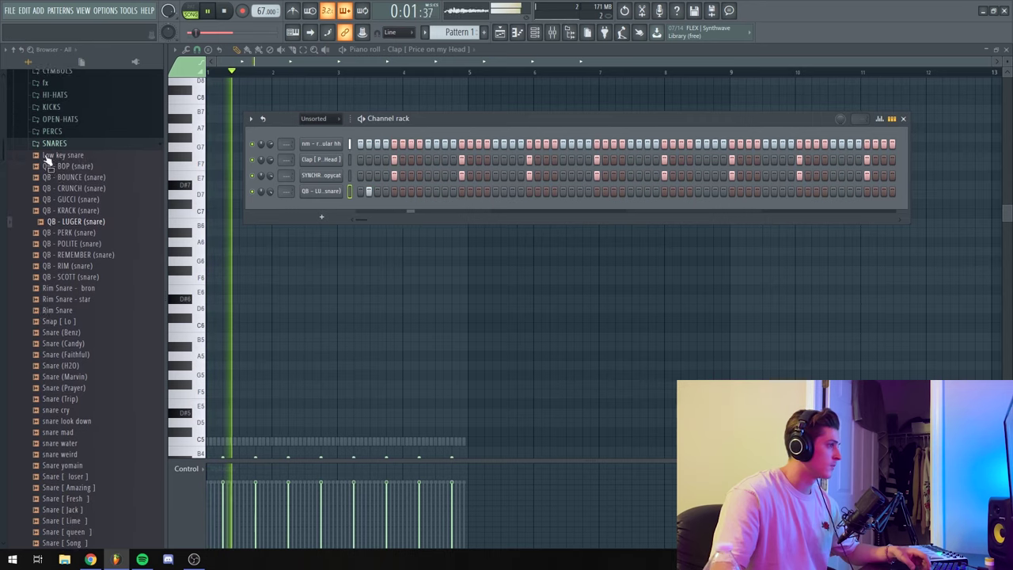
left_click(503, 191)
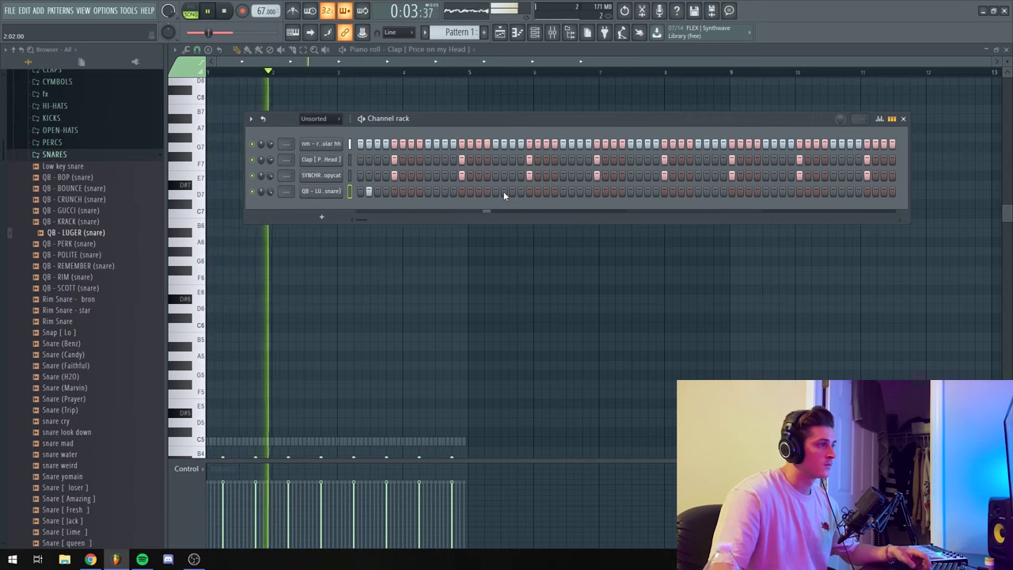
left_click(639, 191)
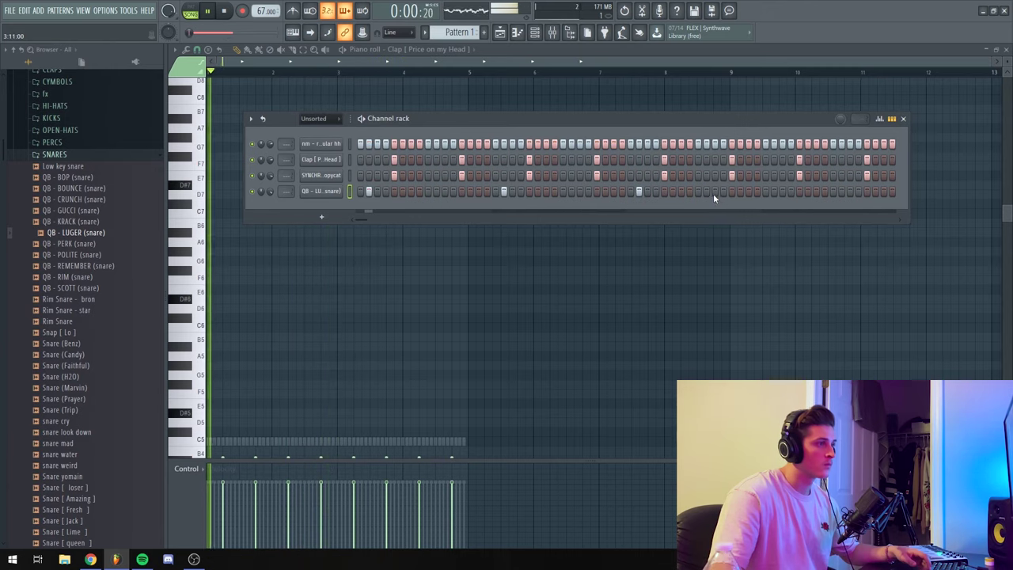
Check Pattern 1 against the playlist loop and clear all hi-hat, clap and snare hits after step 32
left_click(499, 31)
left_click(499, 32)
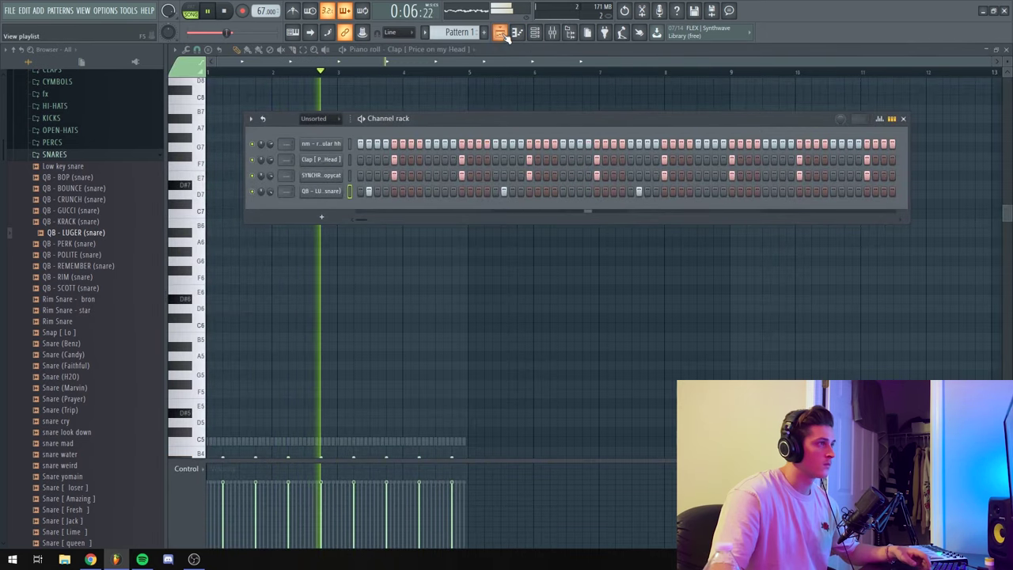
key("F5")
key("space")
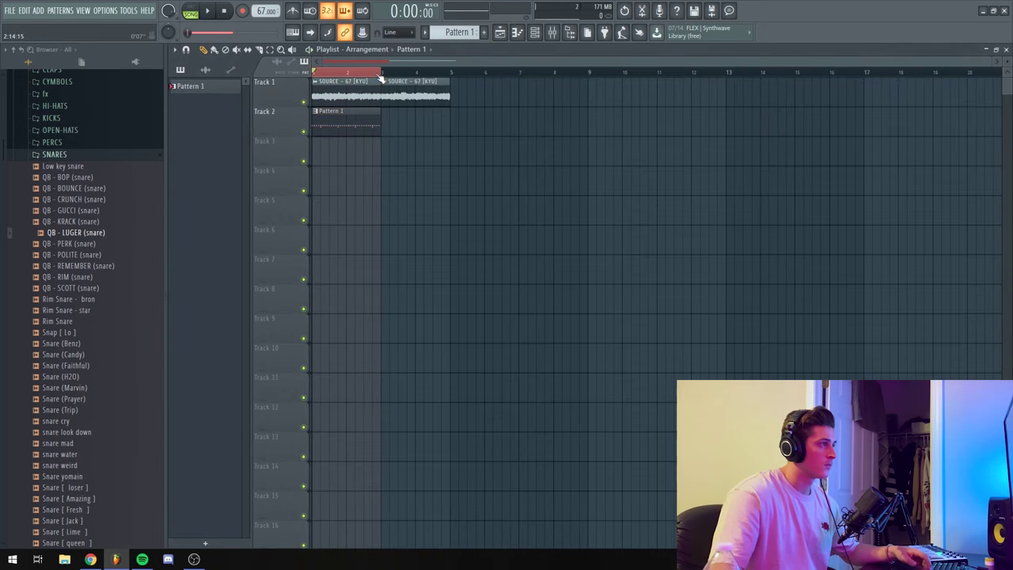
left_click(534, 33)
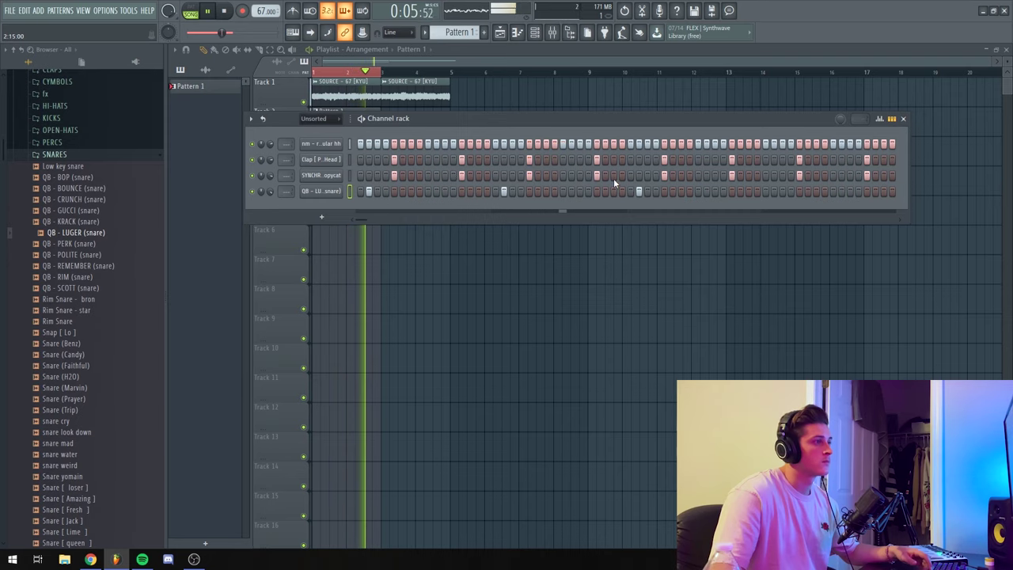
right_click(637, 191)
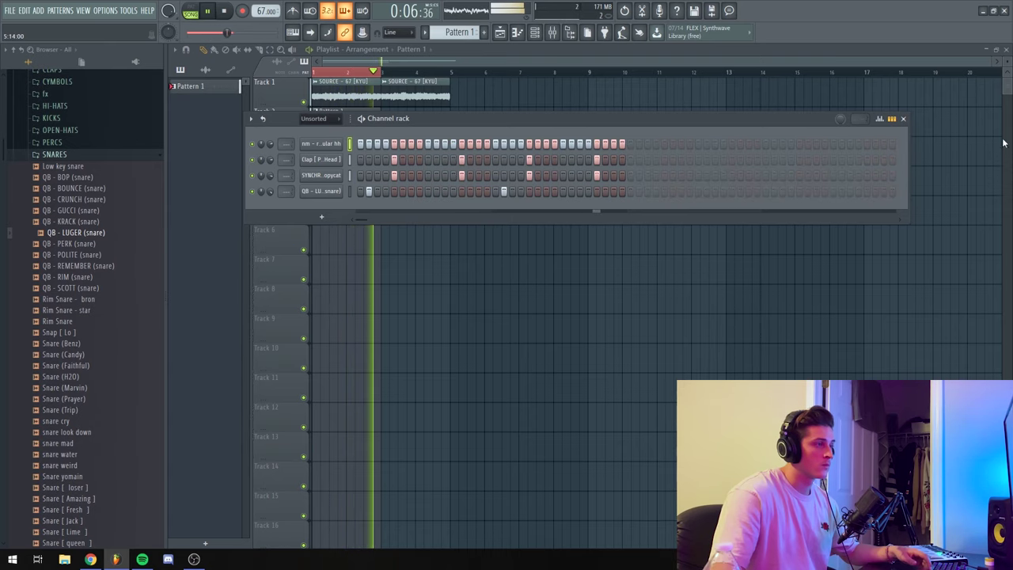
Load nm - diffuser hat from the OPEN-HATS folder as a new channel and place hits on steps 8 and 24
left_click(54, 154)
left_click(56, 142)
left_click(73, 143)
left_click(73, 131)
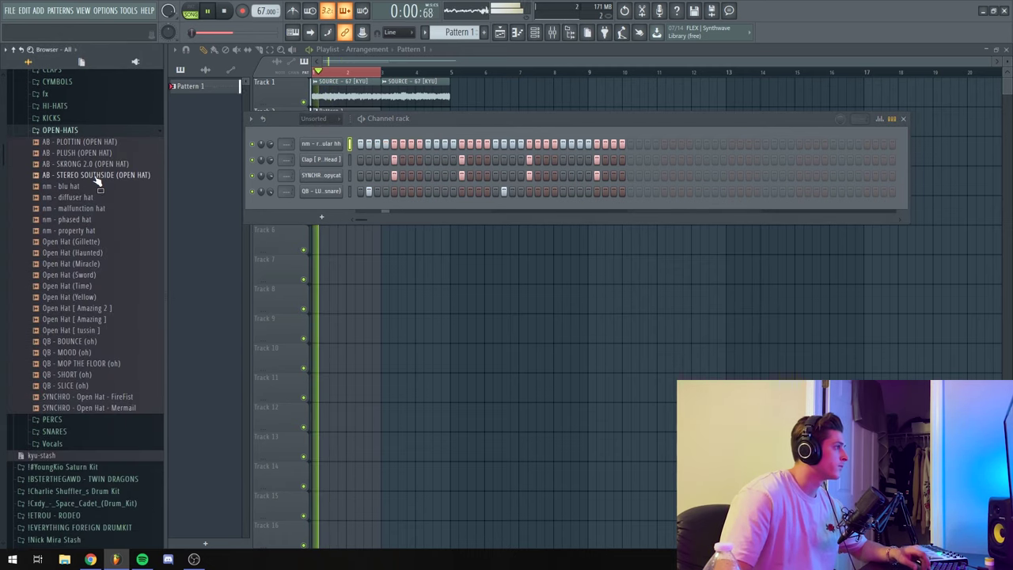
left_click(91, 197)
left_click_drag(91, 197, 414, 212)
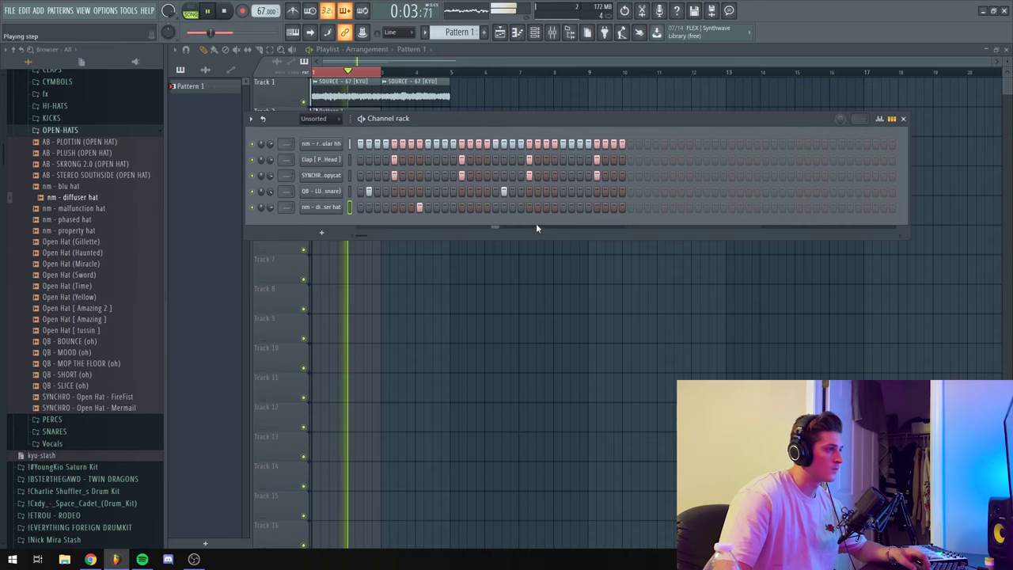
left_click(554, 207)
Load Open Hat (Miracle) as a new channel with a hit on step 1, and collapse the OPEN-HATS folder
key("space")
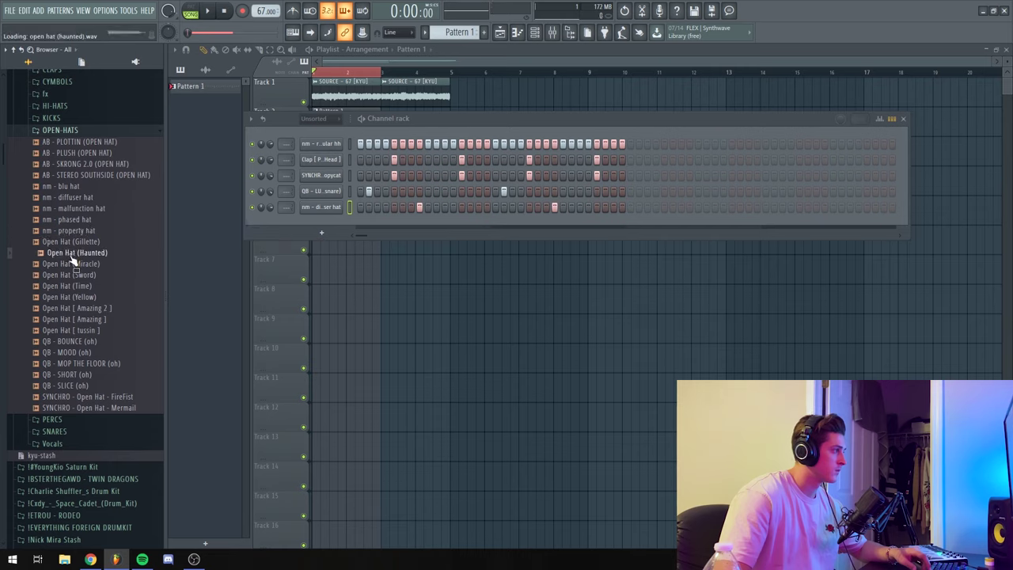
left_click_drag(364, 218, 348, 224)
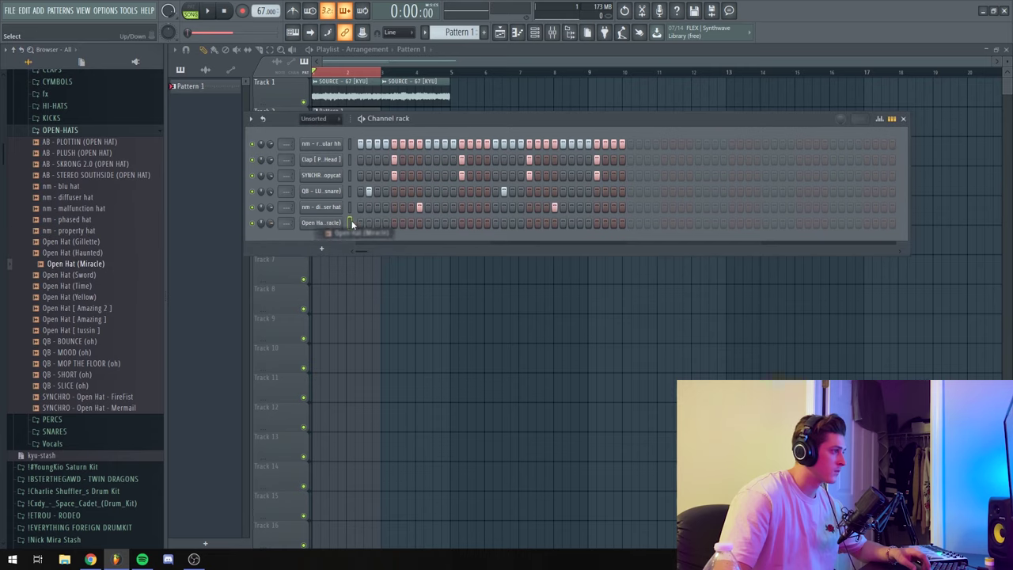
left_click(60, 129)
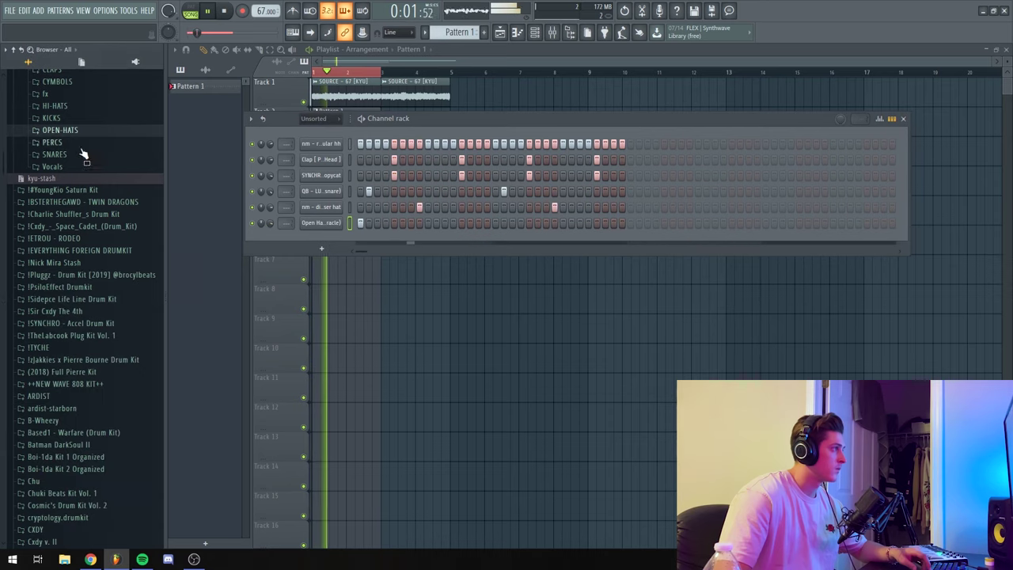
Load SYNCHRO - Perc - GG from the PERCS folder as a new channel and place hits on steps 10, 16 and 26
left_click(52, 141)
key("space")
left_click_drag(70, 386, 77, 390)
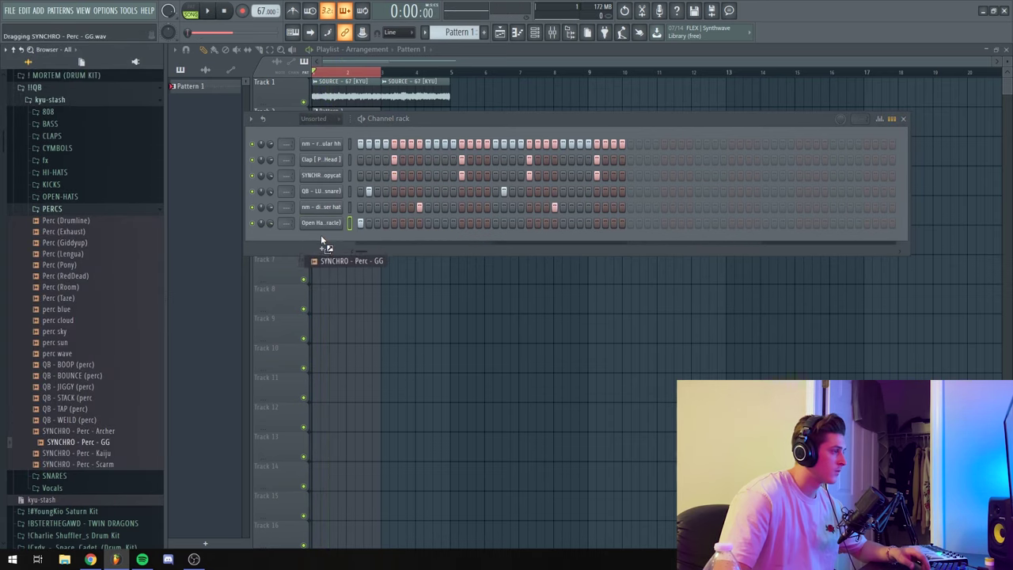
left_click_drag(320, 236, 316, 238)
key("space")
left_click(436, 238)
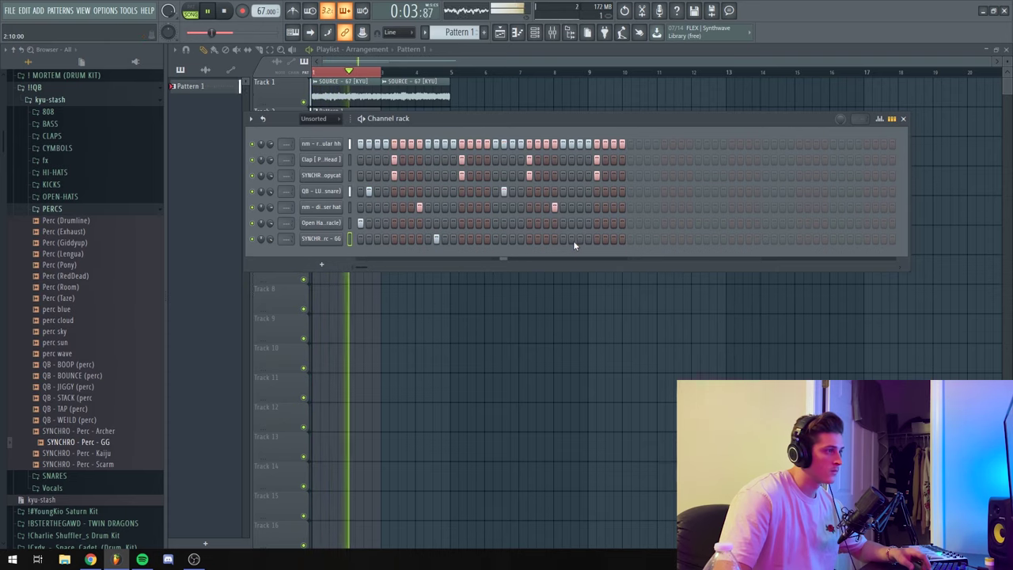
left_click(485, 240)
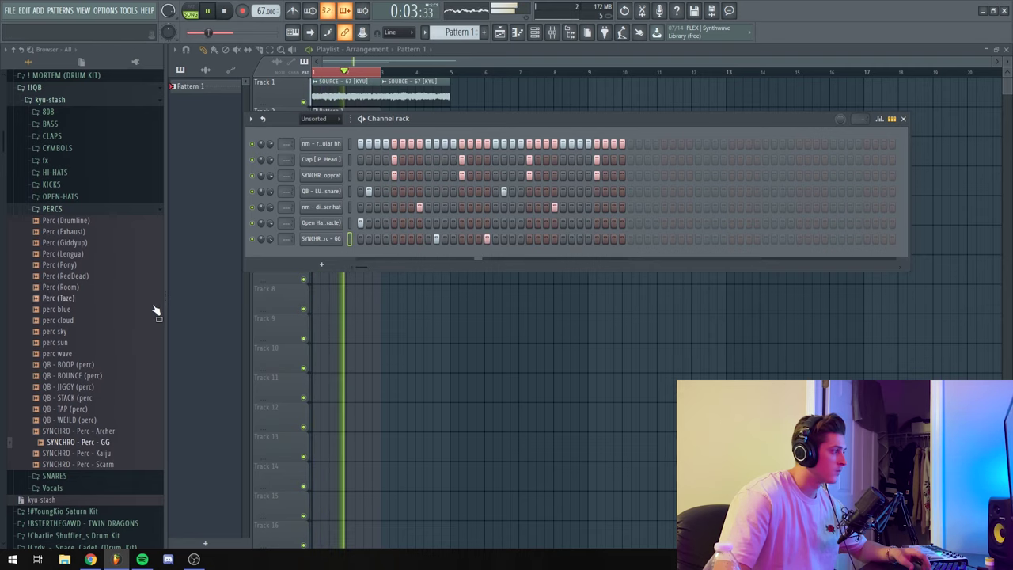
left_click(572, 239)
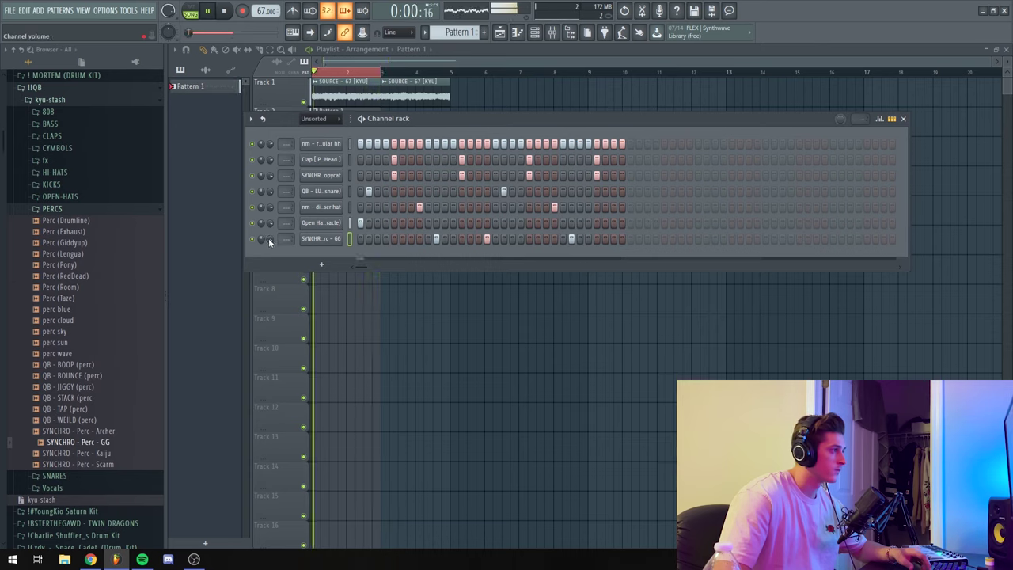
Check the SYNCHRO - Perc - GG step velocities and lower its middle note to A#4 in the piano roll
left_click(879, 118)
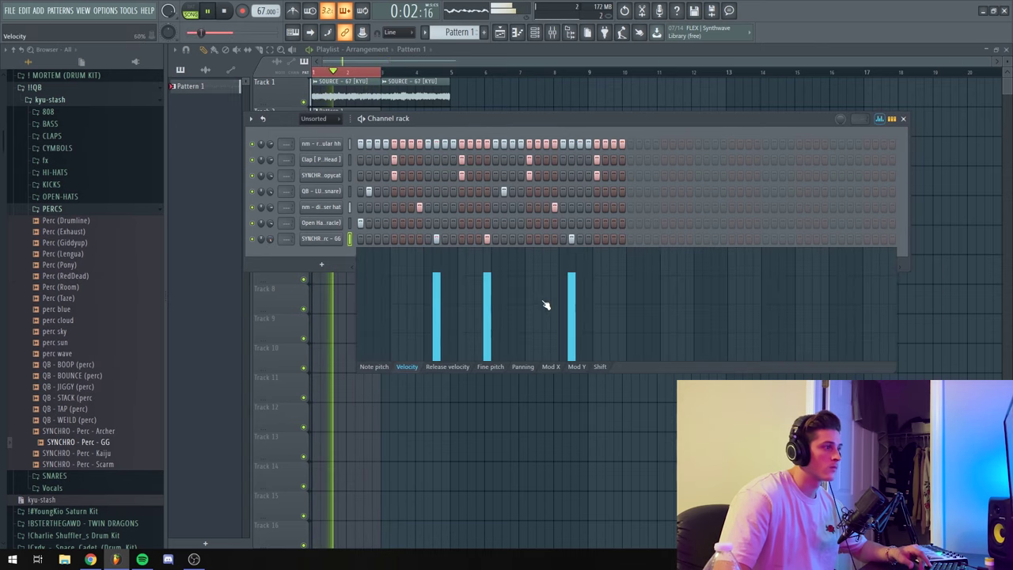
left_click(880, 119)
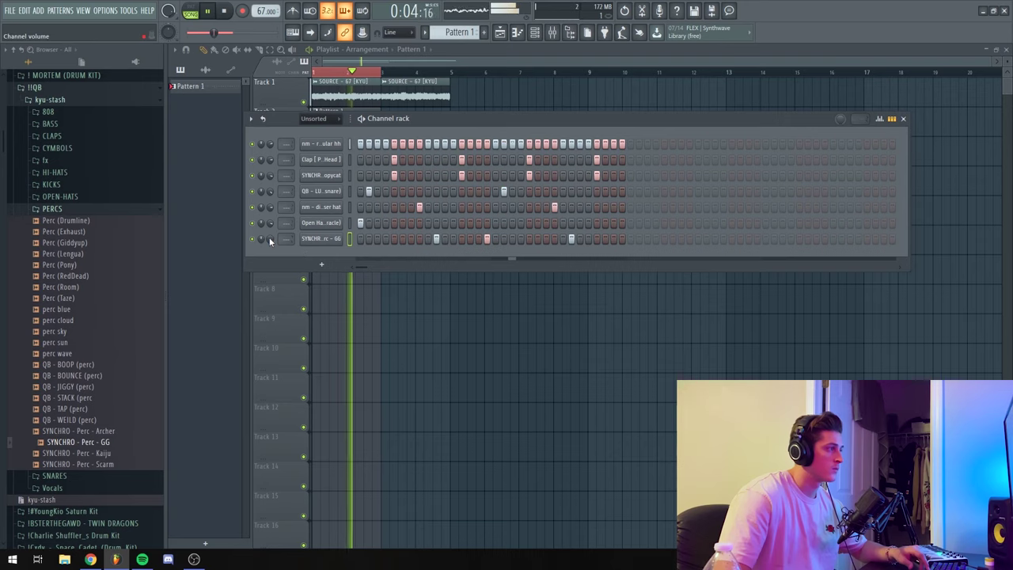
left_click(66, 212)
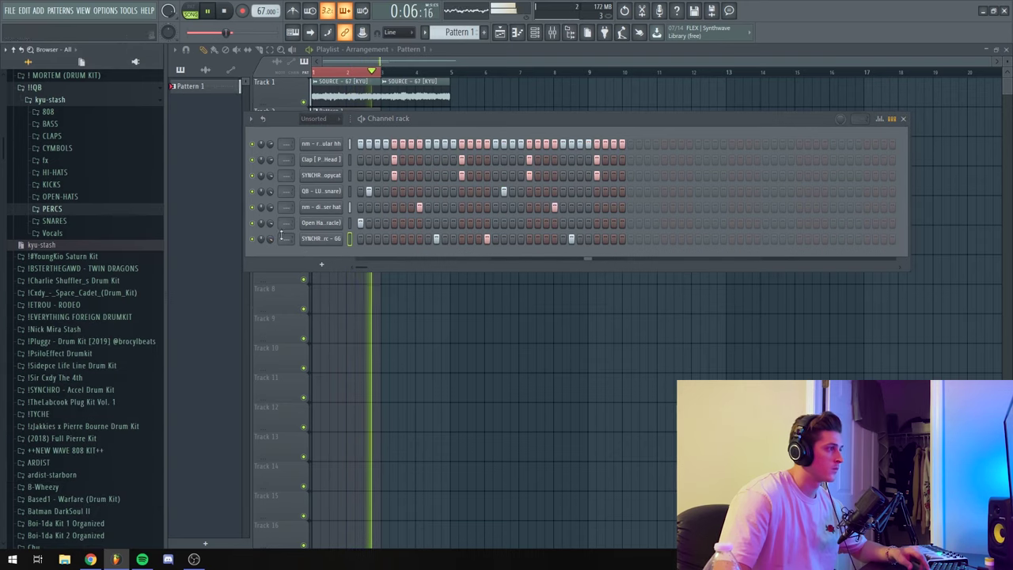
right_click(340, 238)
left_click(360, 236)
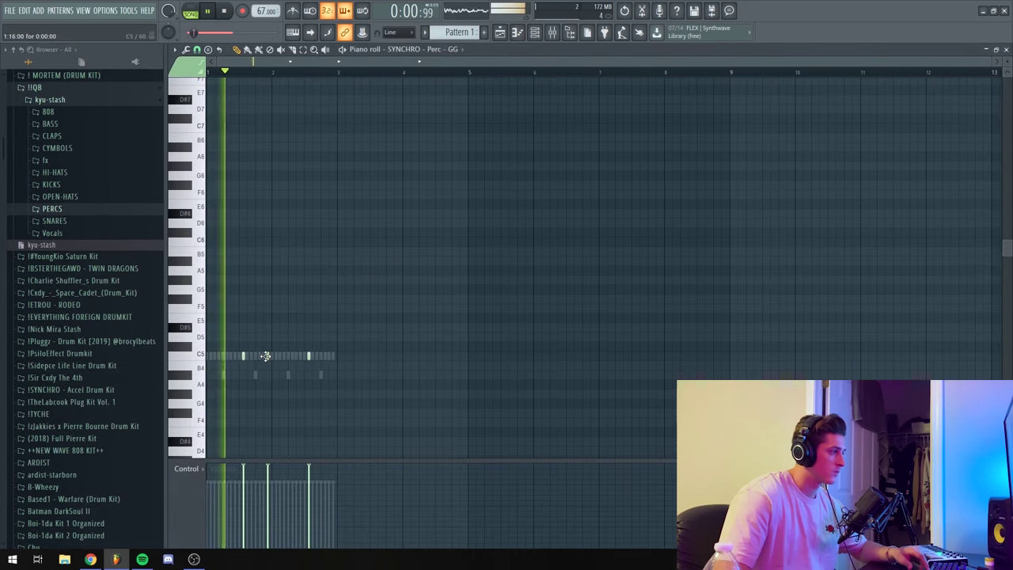
scroll(400, 67, "up", 3)
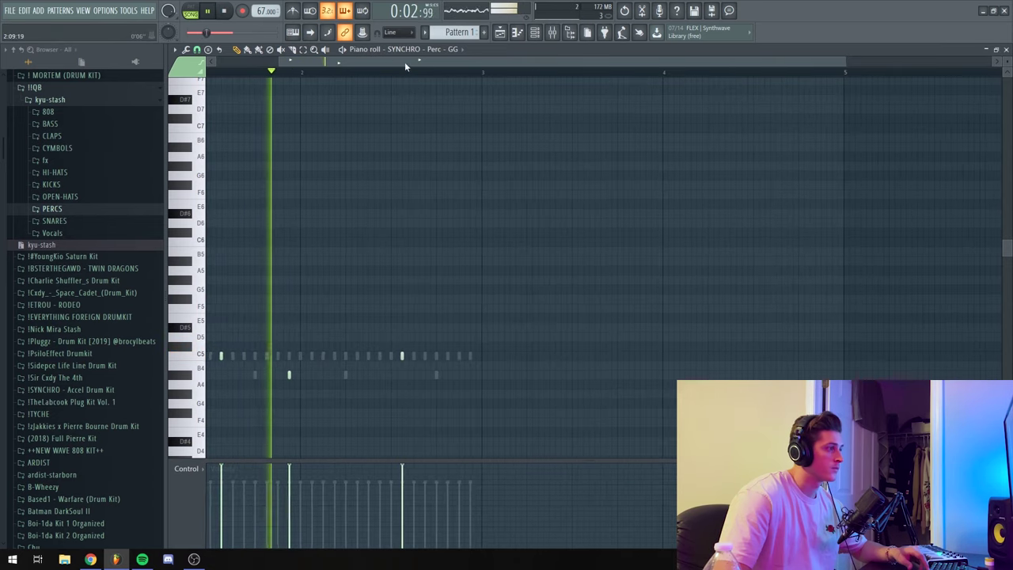
key("F6")
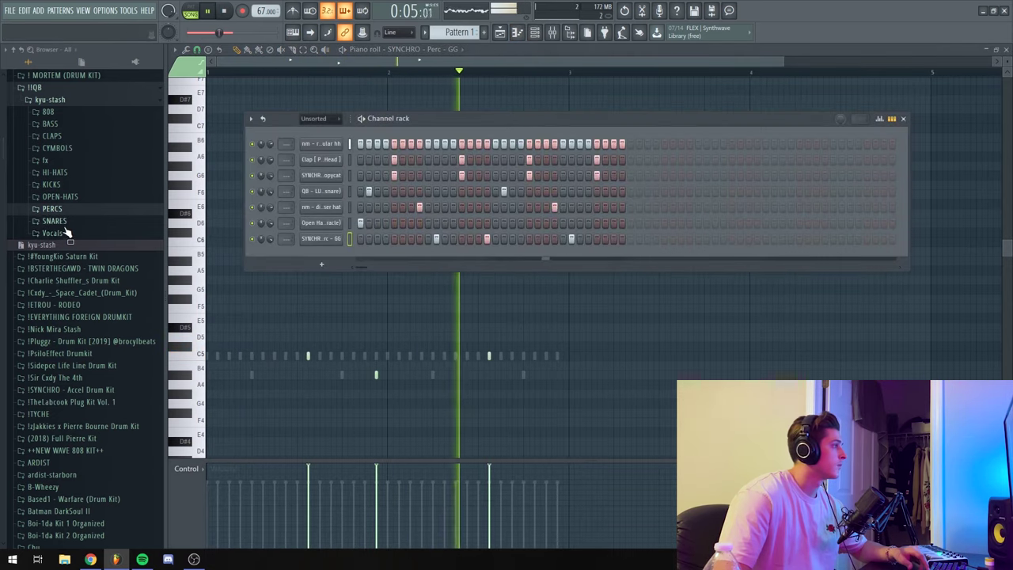
Load the 808 [ new zay ] sample as a channel and insert Fruity soft clipper in slot 10 of the Master mixer track
scroll(67, 232, "up", 4)
left_click(49, 245)
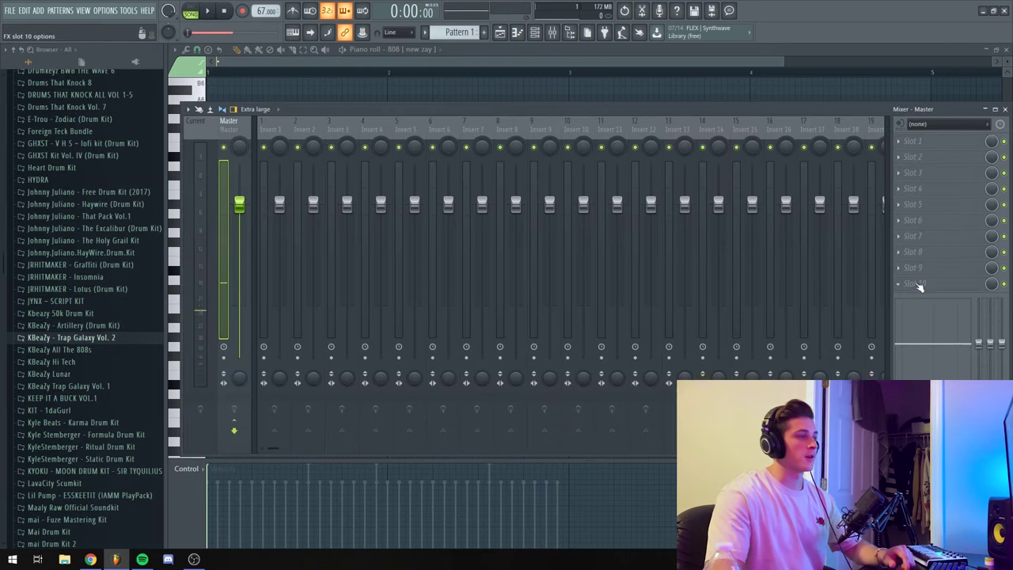
left_click(918, 285)
left_click(669, 339)
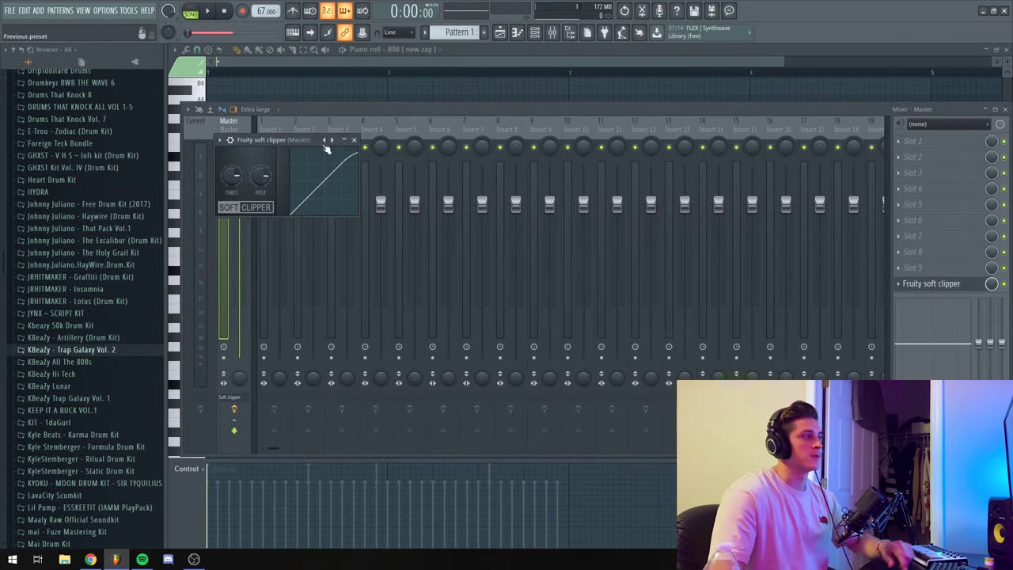